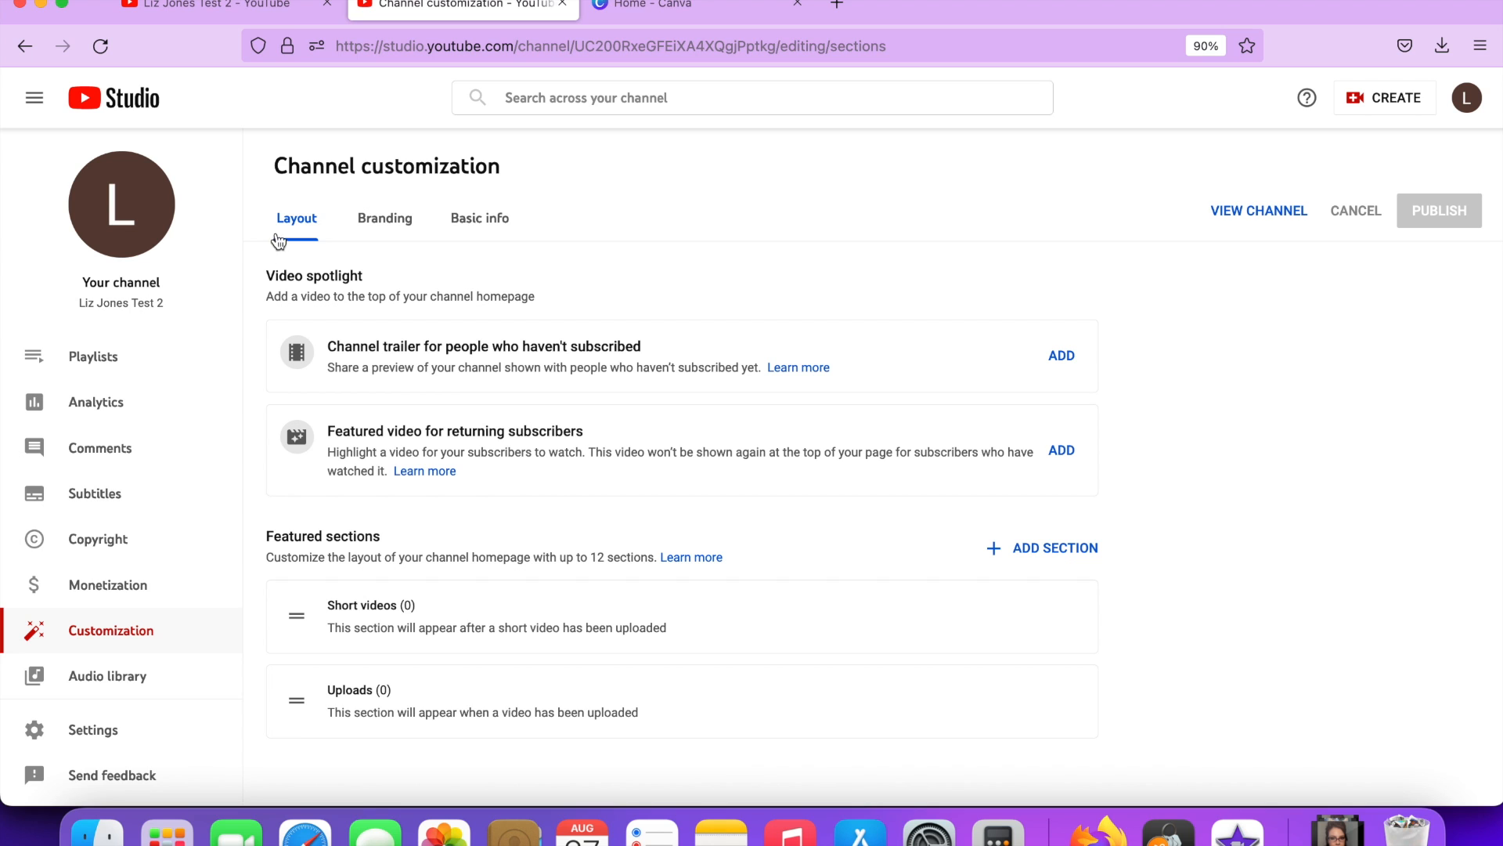
Open the channel's Branding settings and review the requirements for the profile picture, banner image and video watermark
{"action": "left_click", "coordinate": [394, 218]}
{"action": "scroll", "coordinate": [753, 461], "scroll_direction": "down", "scroll_amount": 2}
{"action": "scroll", "coordinate": [753, 462], "scroll_direction": "up", "scroll_amount": 3}
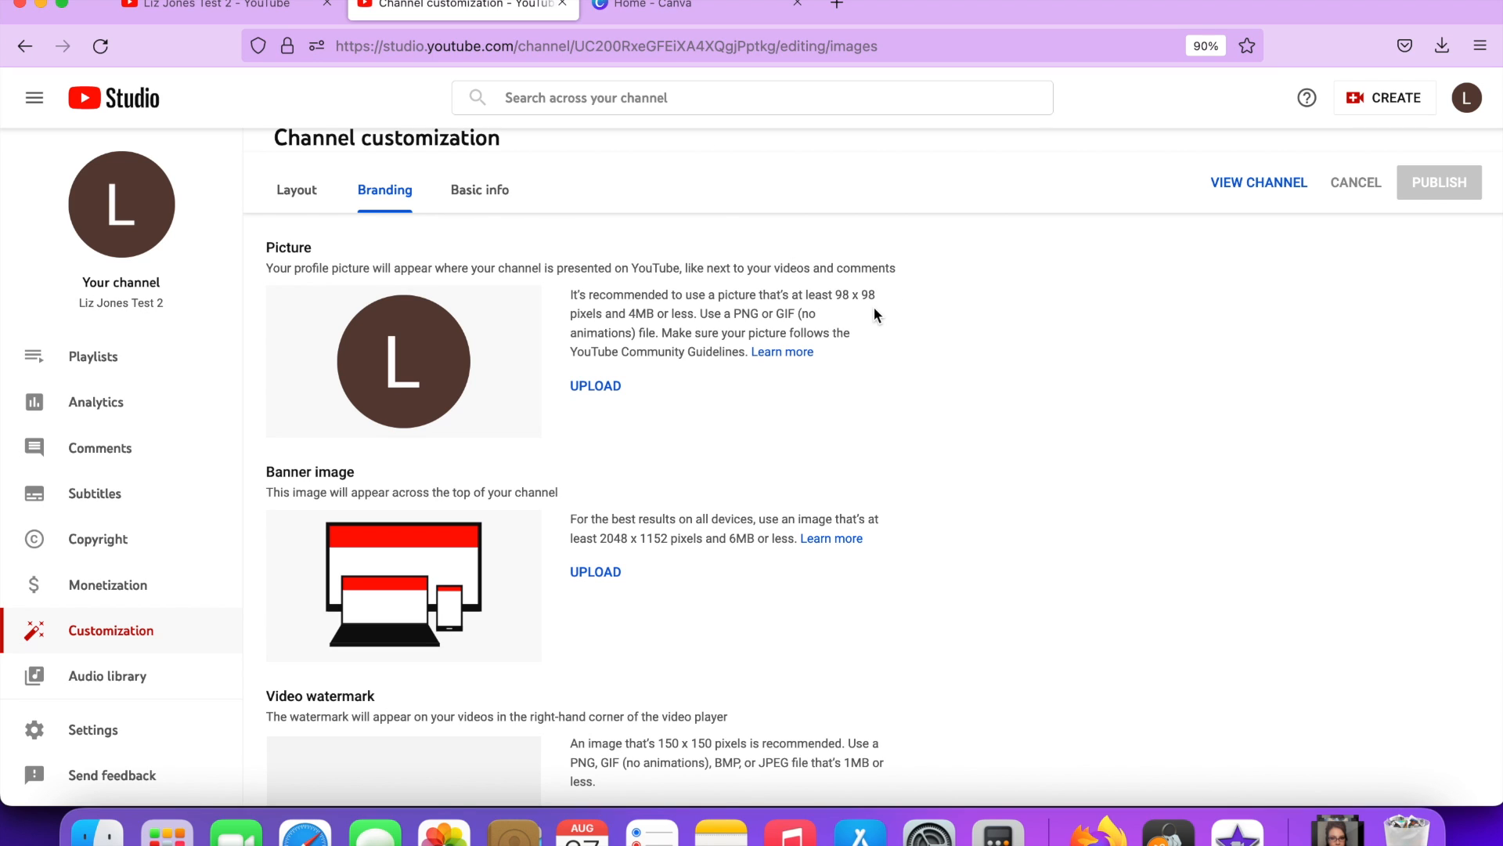
{"action": "scroll", "coordinate": [874, 306], "scroll_direction": "down", "scroll_amount": 3}
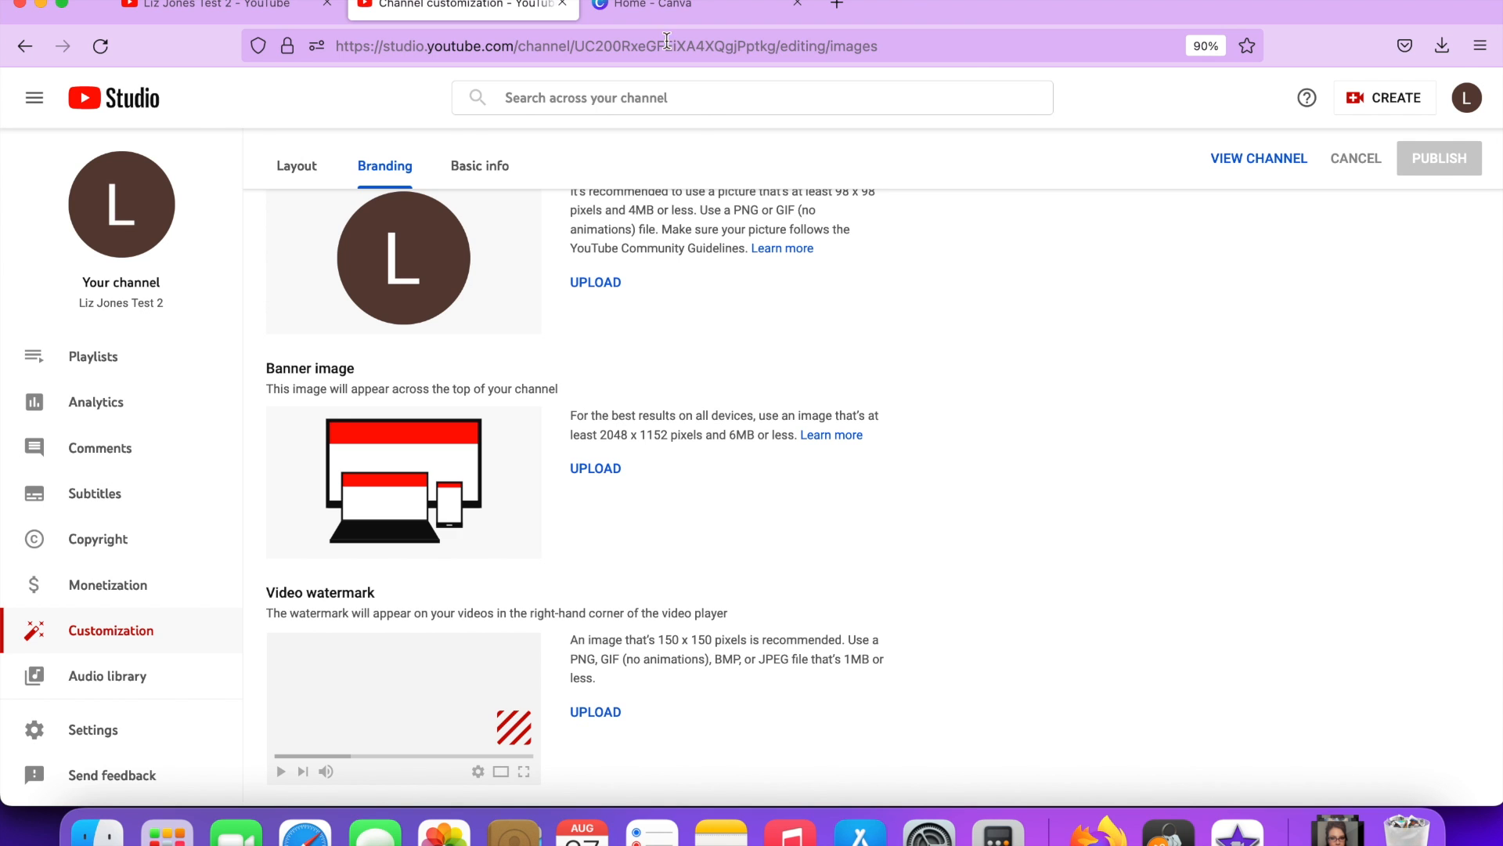
Switch to Canva, search the design types for "youtube" and create a blank YouTube Banner design
{"action": "left_click", "coordinate": [672, 6]}
{"action": "left_click", "coordinate": [944, 97]}
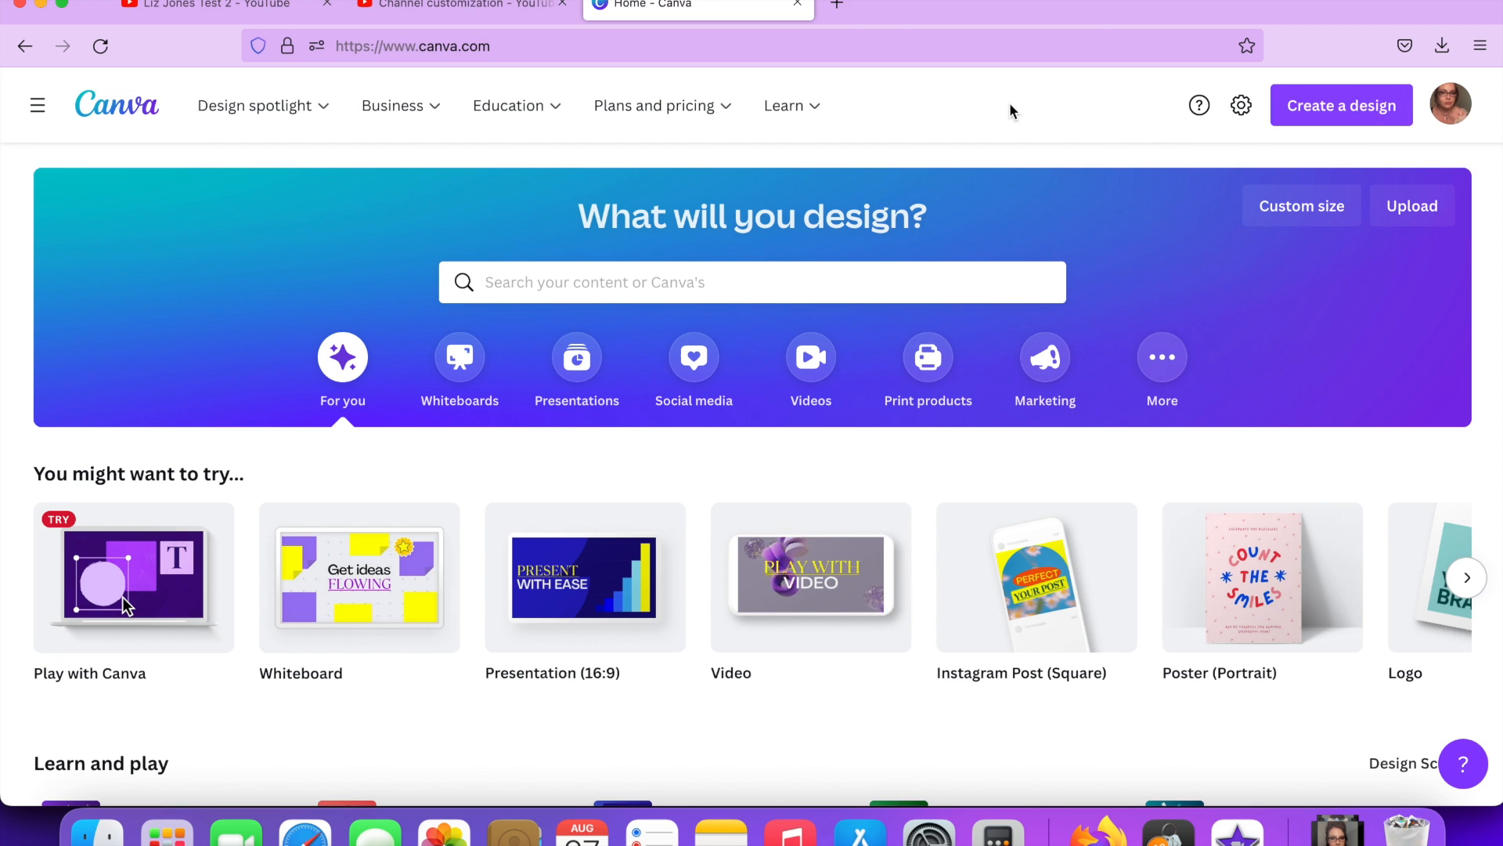
{"action": "left_click", "coordinate": [1362, 111]}
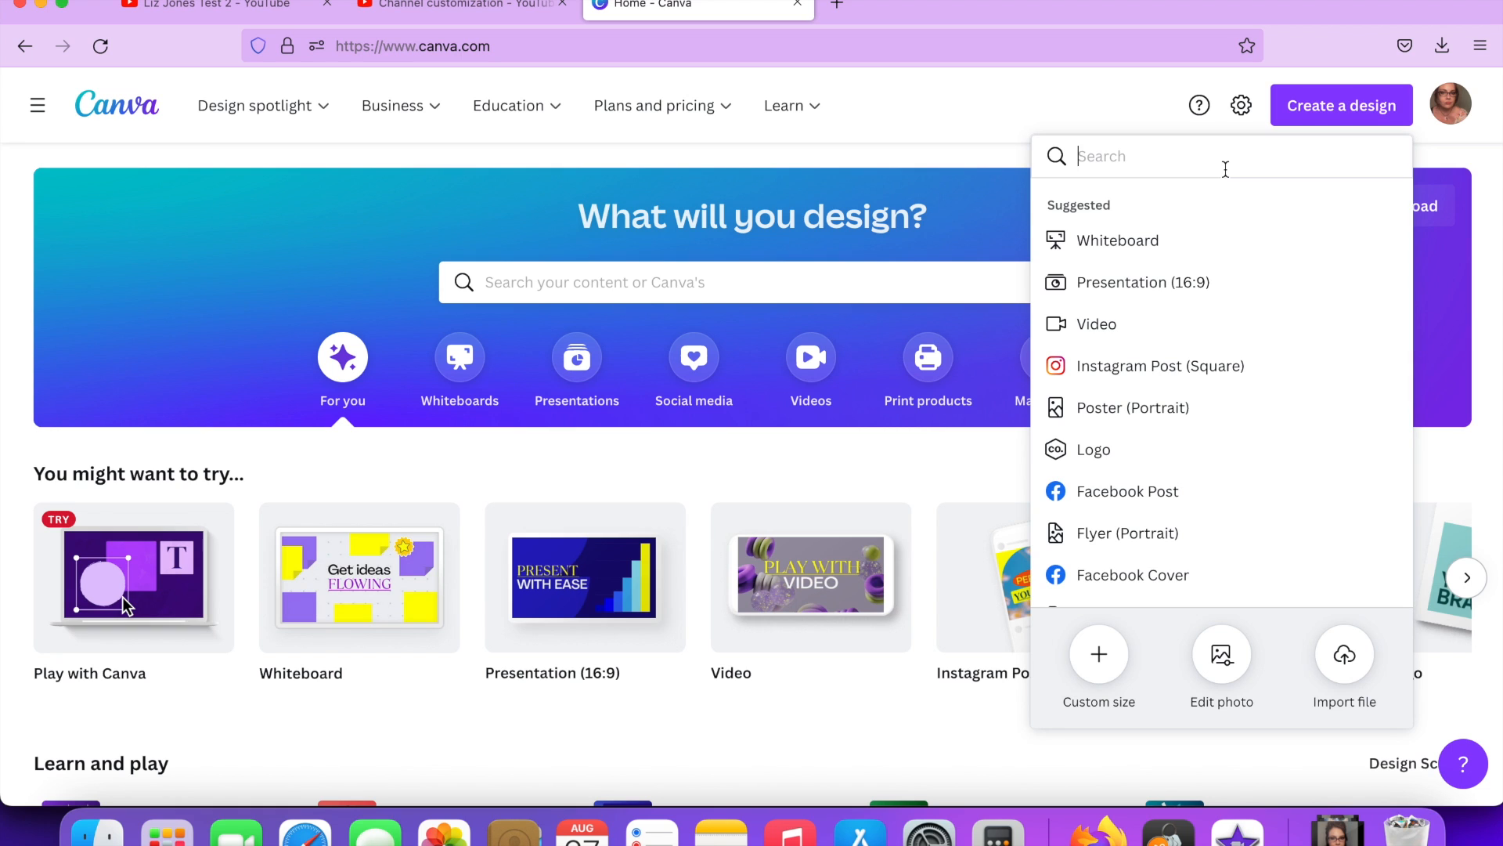
{"action": "type", "text": "youtube"}
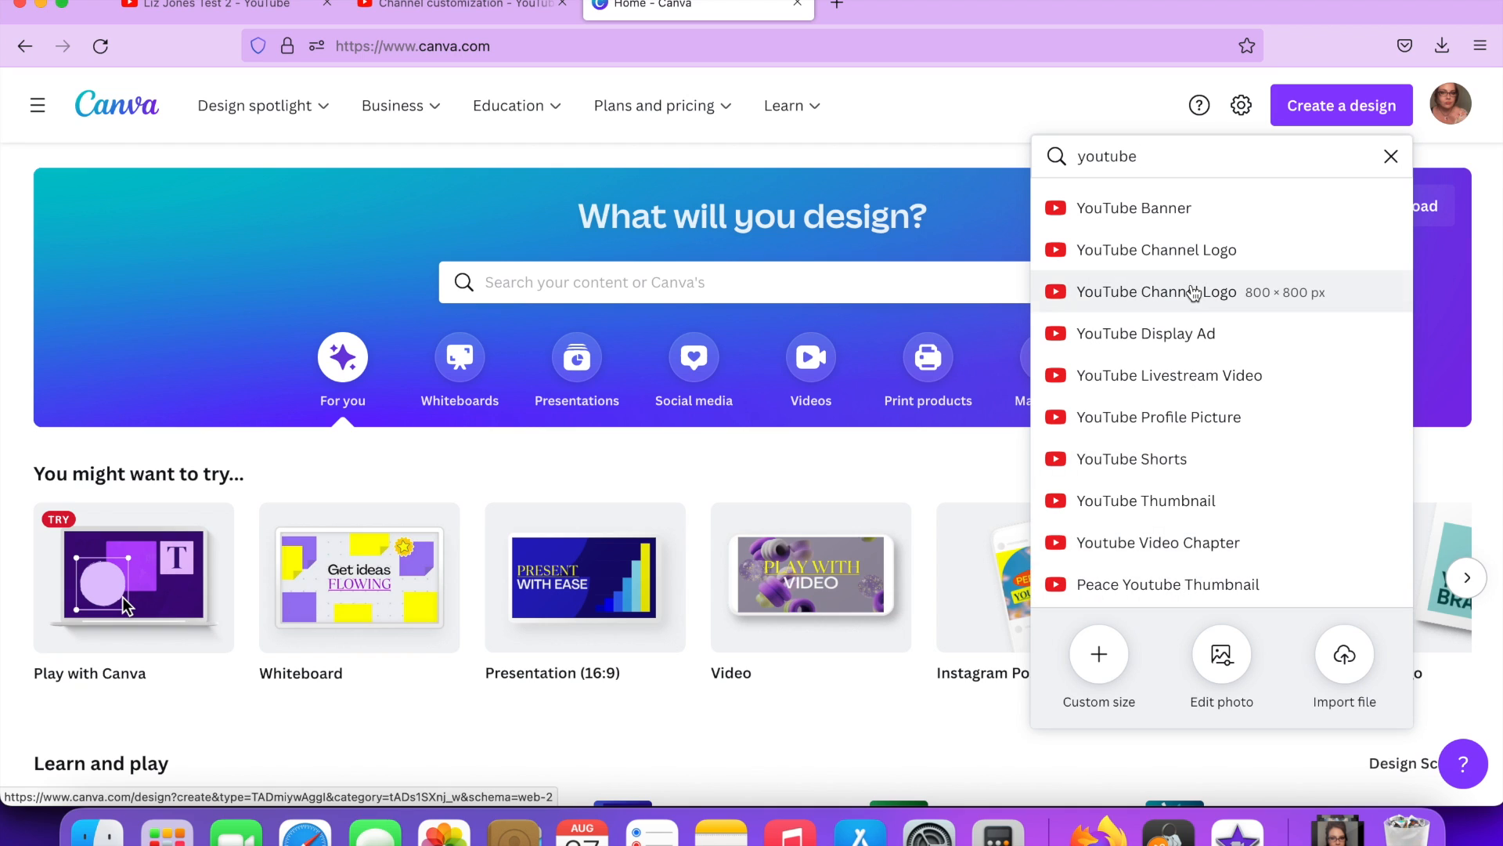
{"action": "left_click", "coordinate": [1154, 210]}
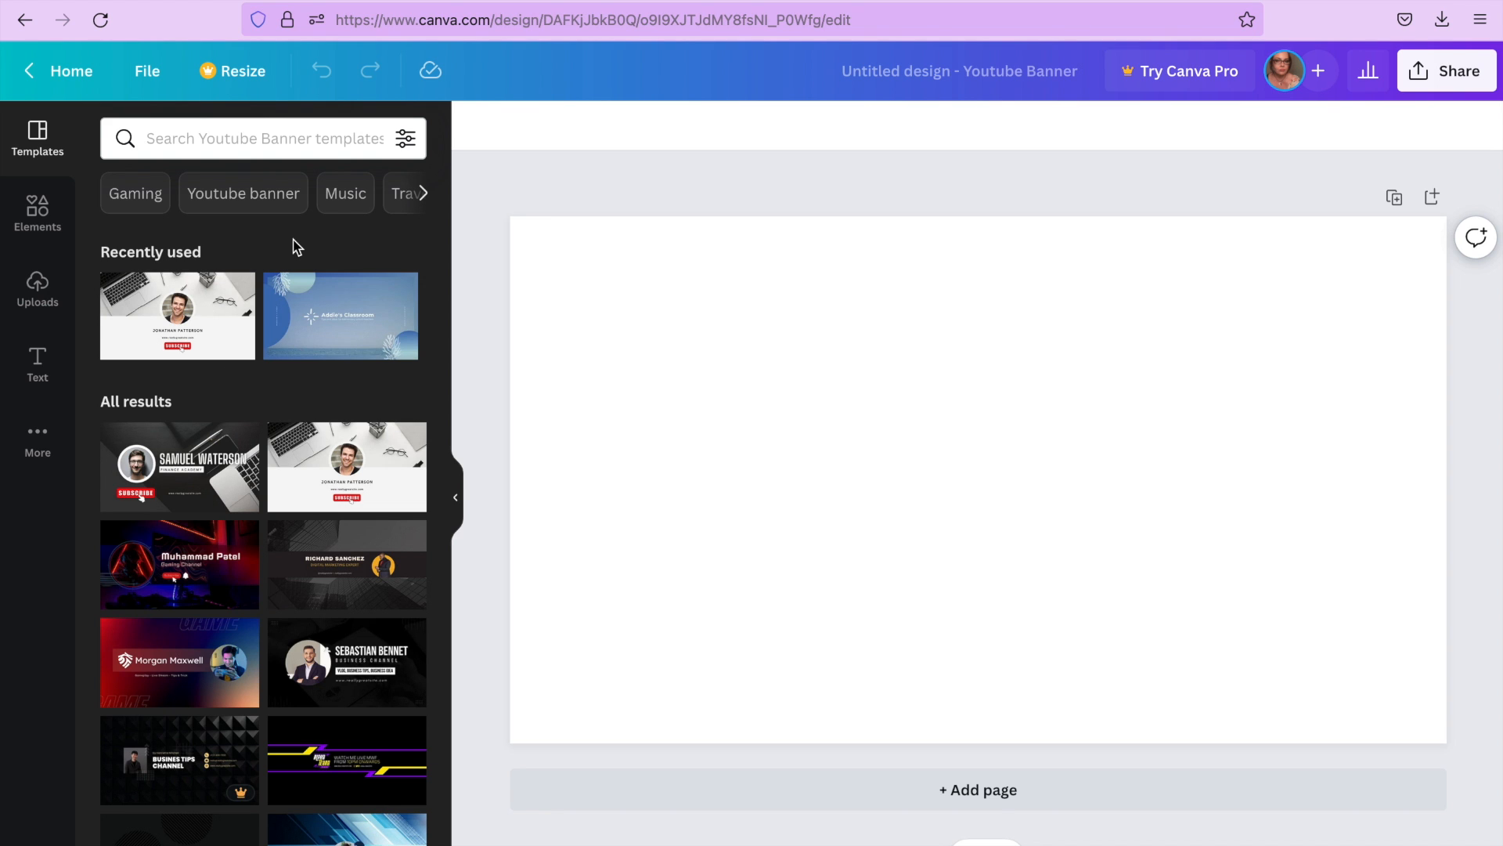
Browse the YouTube banner templates and apply the recently used desk-and-laptop template with the round portrait and subscribe button
{"action": "scroll", "coordinate": [315, 514], "scroll_direction": "down", "scroll_amount": 3}
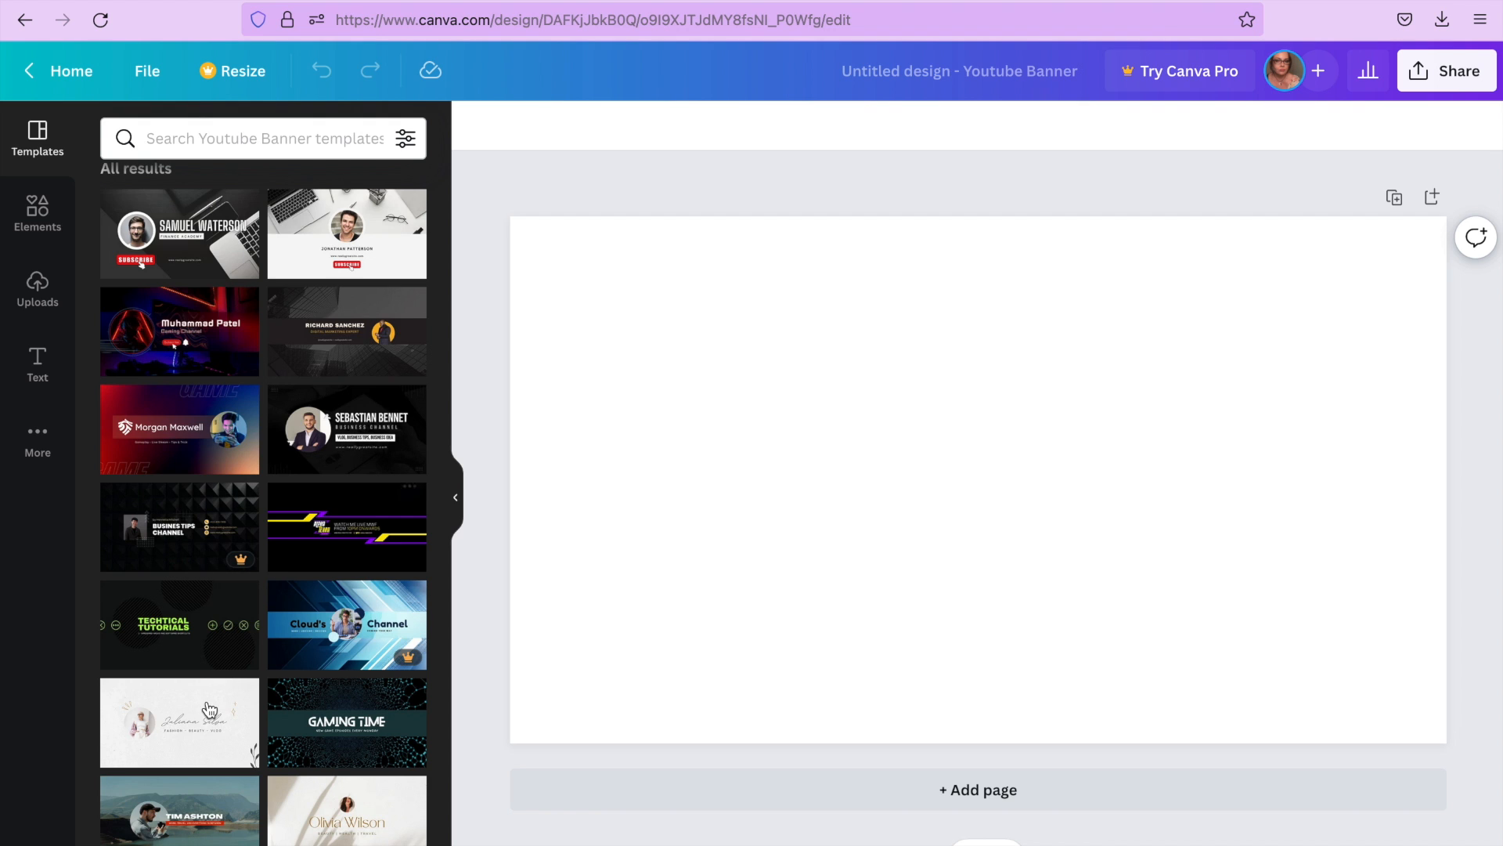
{"action": "scroll", "coordinate": [209, 710], "scroll_direction": "down", "scroll_amount": 3}
{"action": "scroll", "coordinate": [209, 709], "scroll_direction": "up", "scroll_amount": 1}
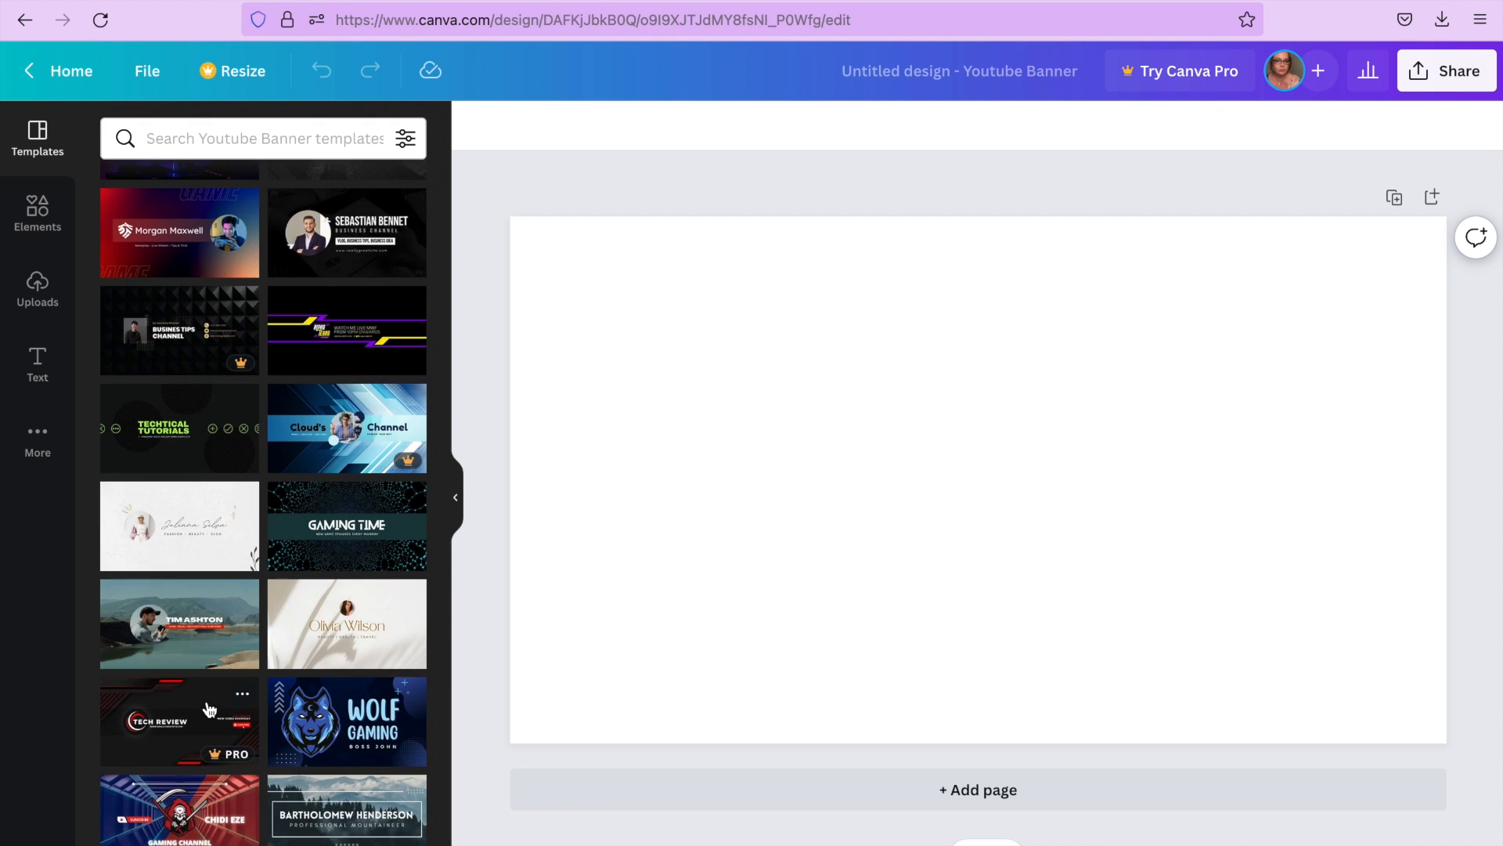
{"action": "scroll", "coordinate": [219, 316], "scroll_direction": "up", "scroll_amount": 5}
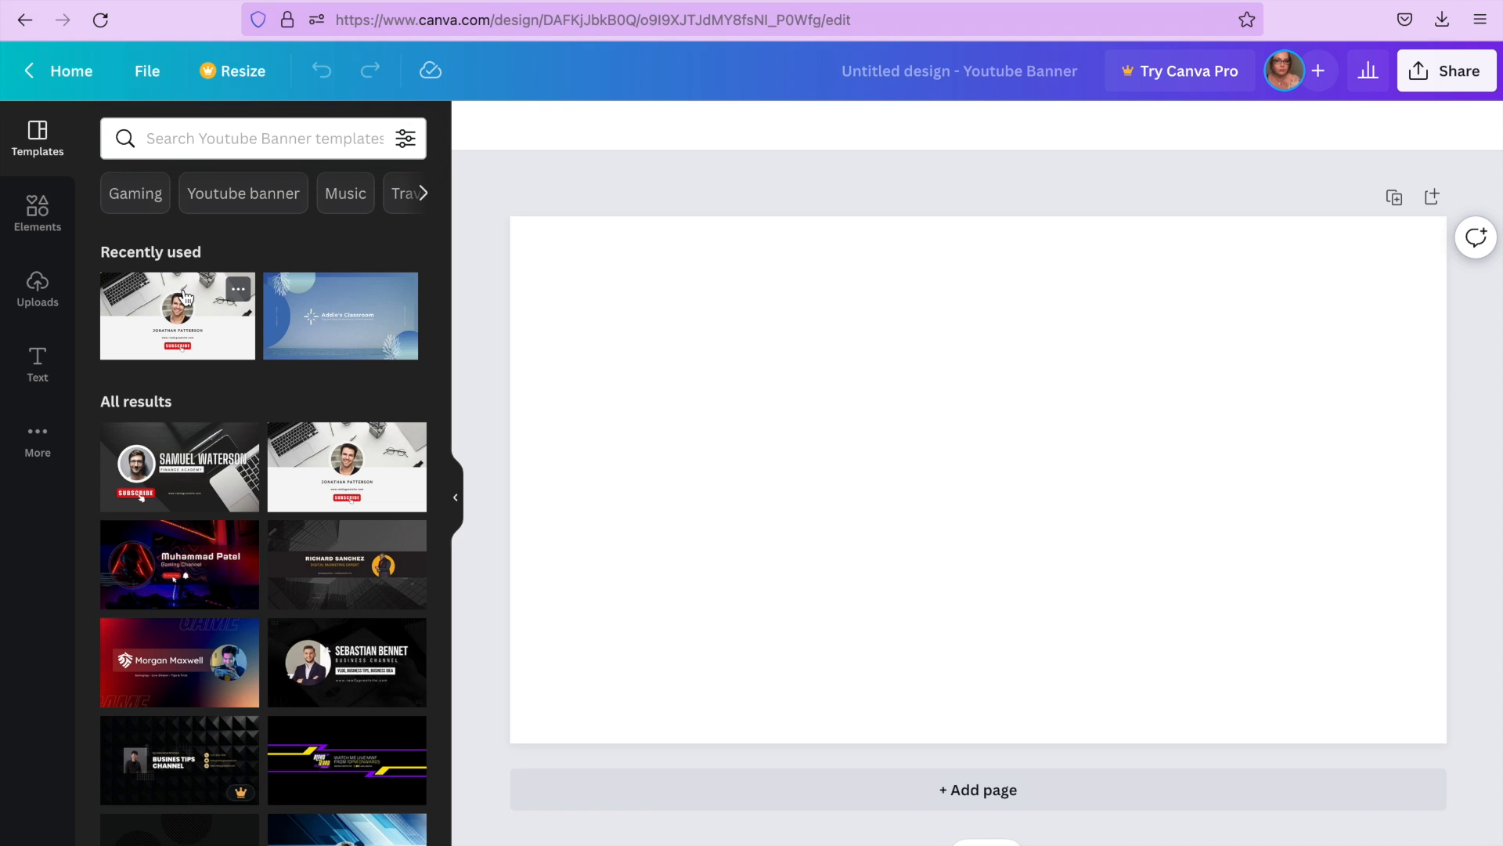
{"action": "left_click", "coordinate": [186, 296]}
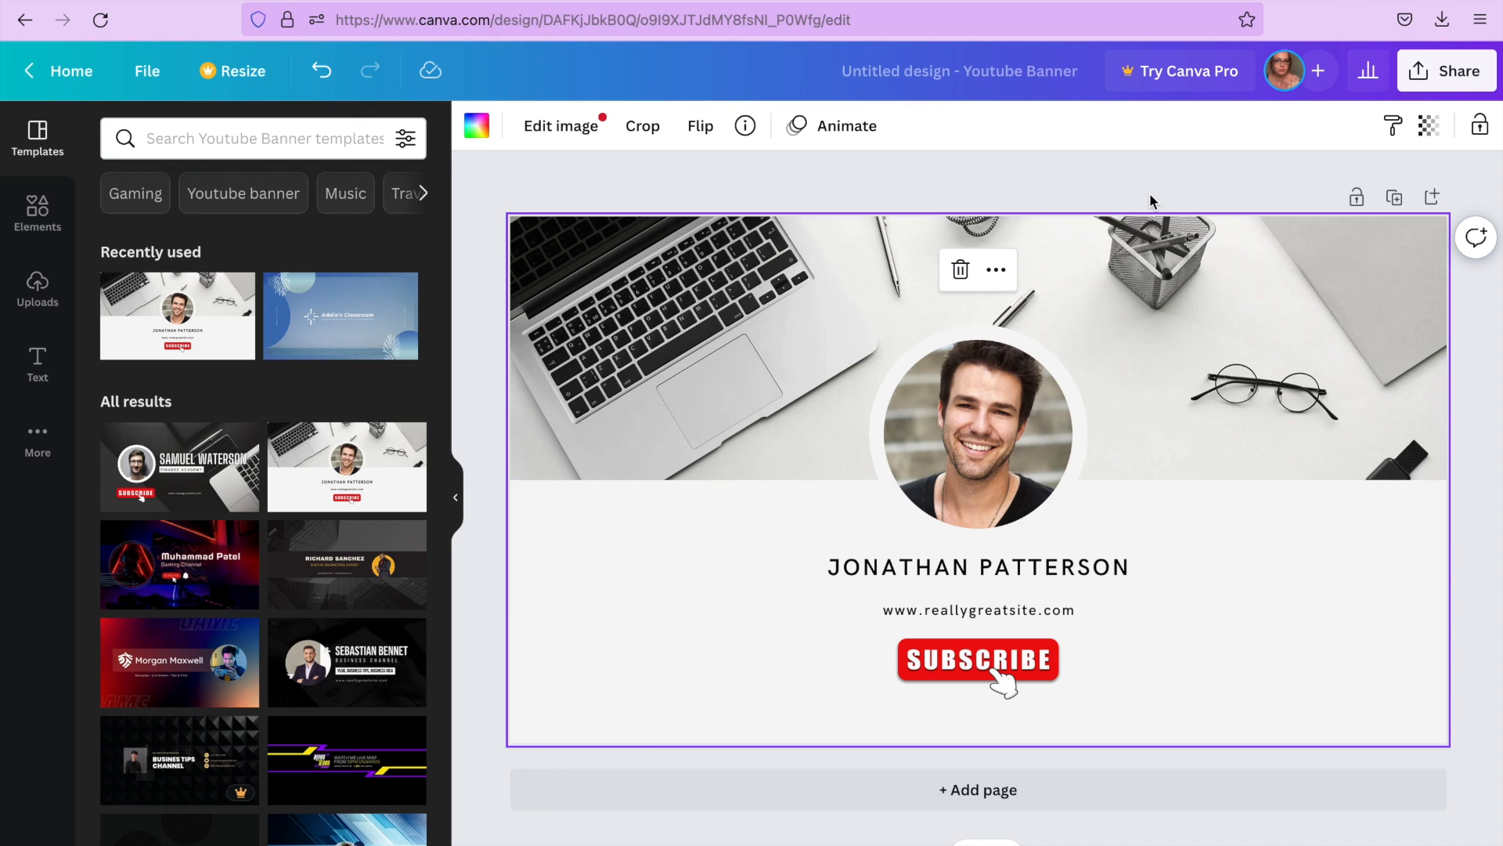
Rename the design "youtube banner" and download it
{"action": "left_click", "coordinate": [971, 70]}
{"action": "key", "text": "BackSpace"}
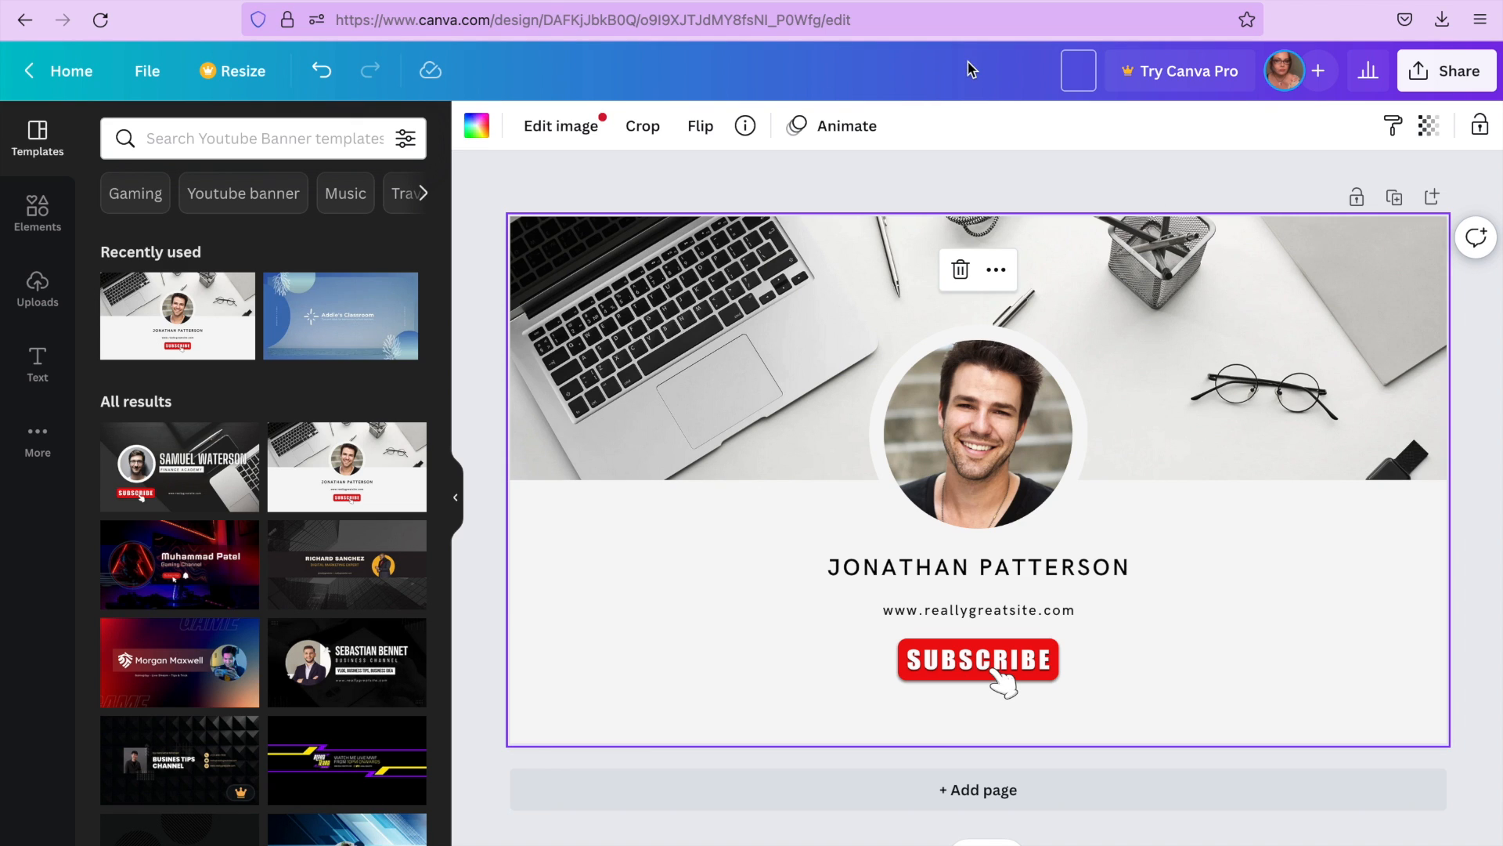
{"action": "type", "text": "youtube banner"}
{"action": "left_click", "coordinate": [1447, 70]}
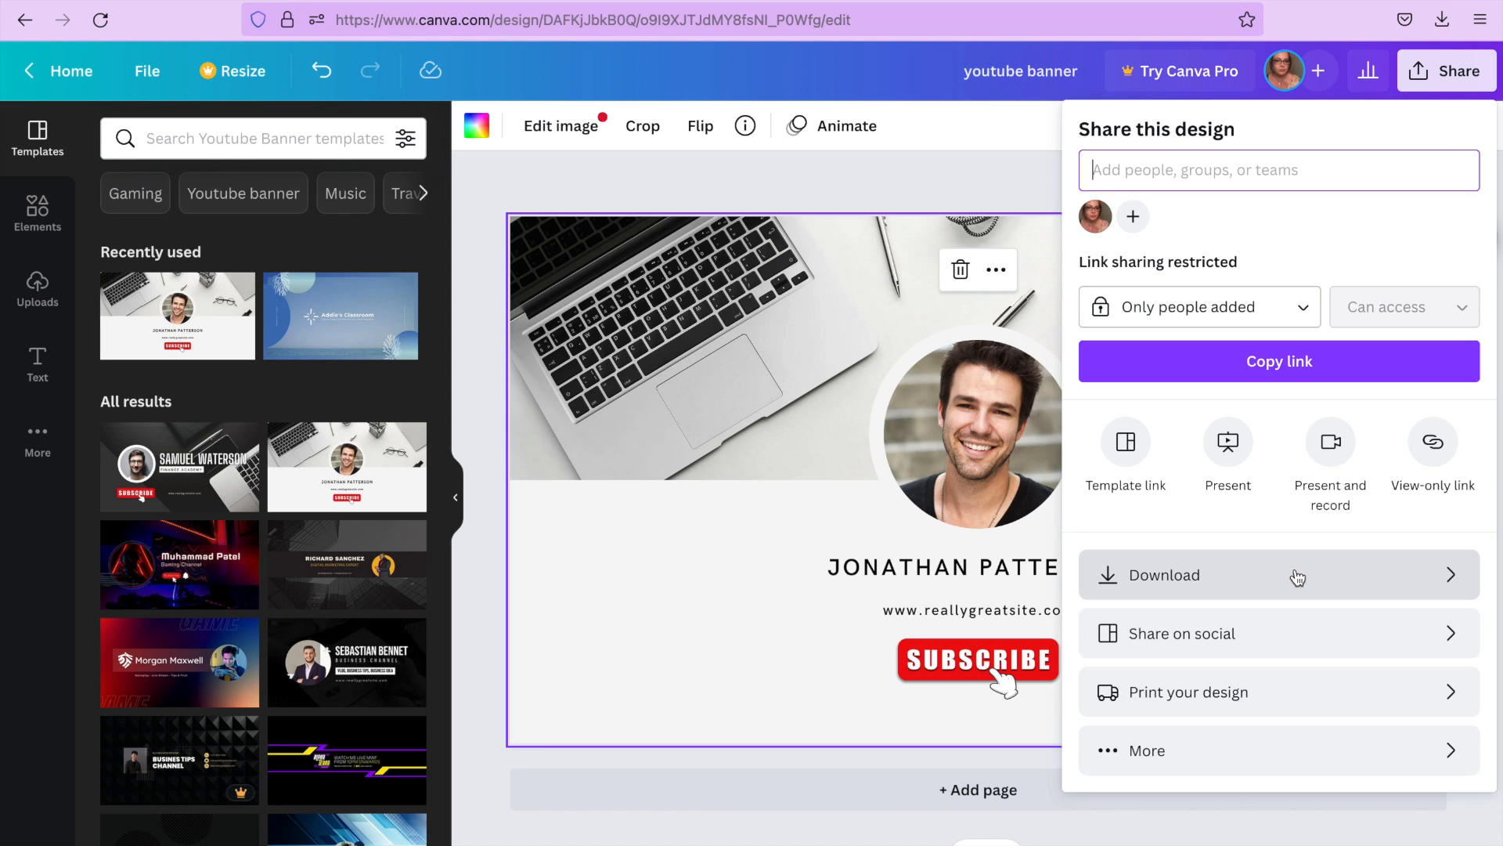
{"action": "left_click", "coordinate": [1298, 577]}
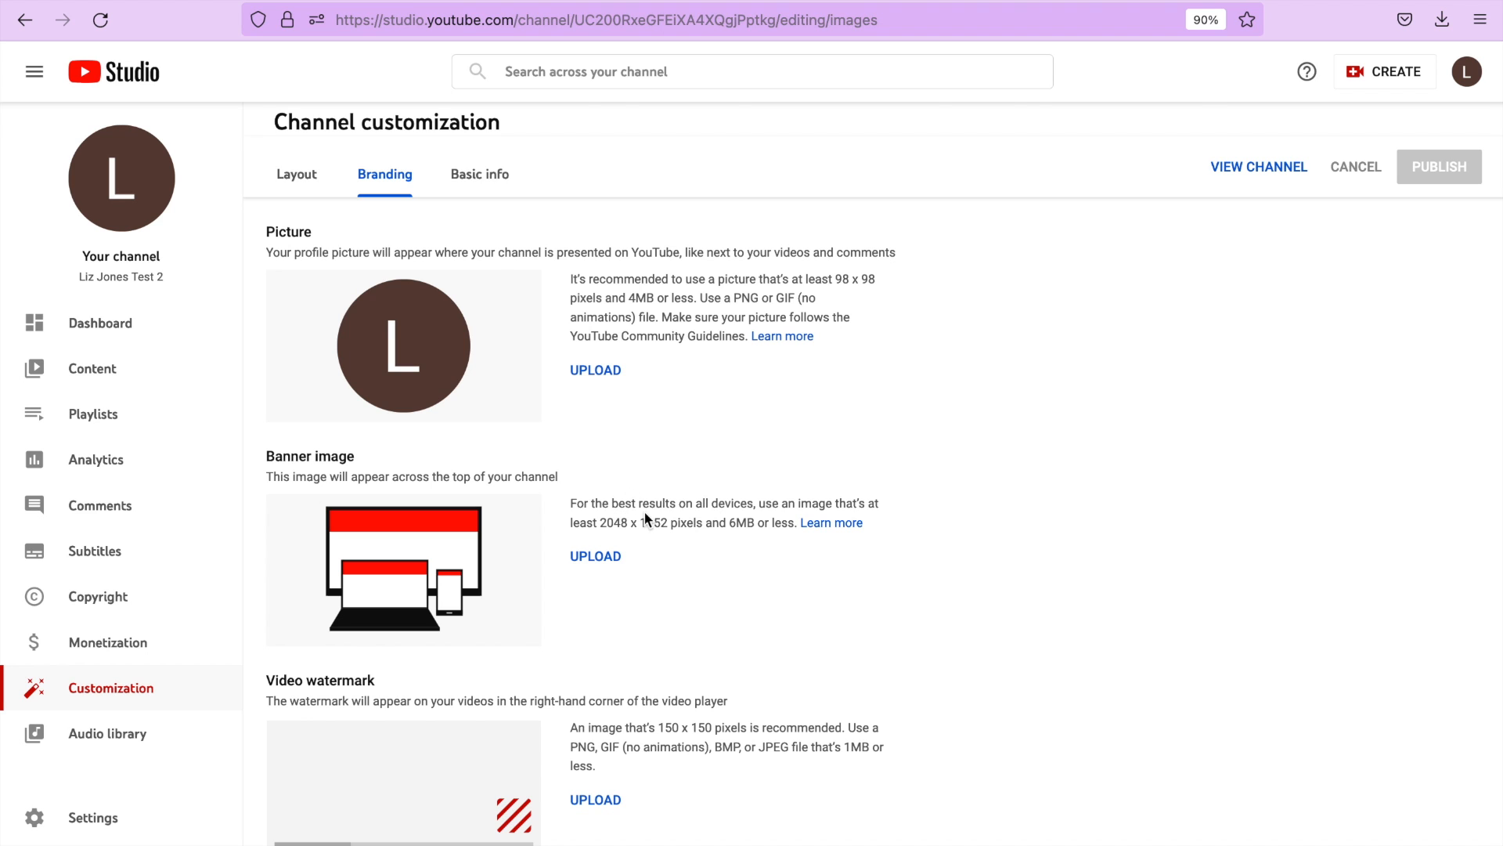
Switch back to YouTube Studio, preview youtube banner.png from Downloads as the channel's banner image, and cancel the banner customization
{"action": "left_click", "coordinate": [596, 556]}
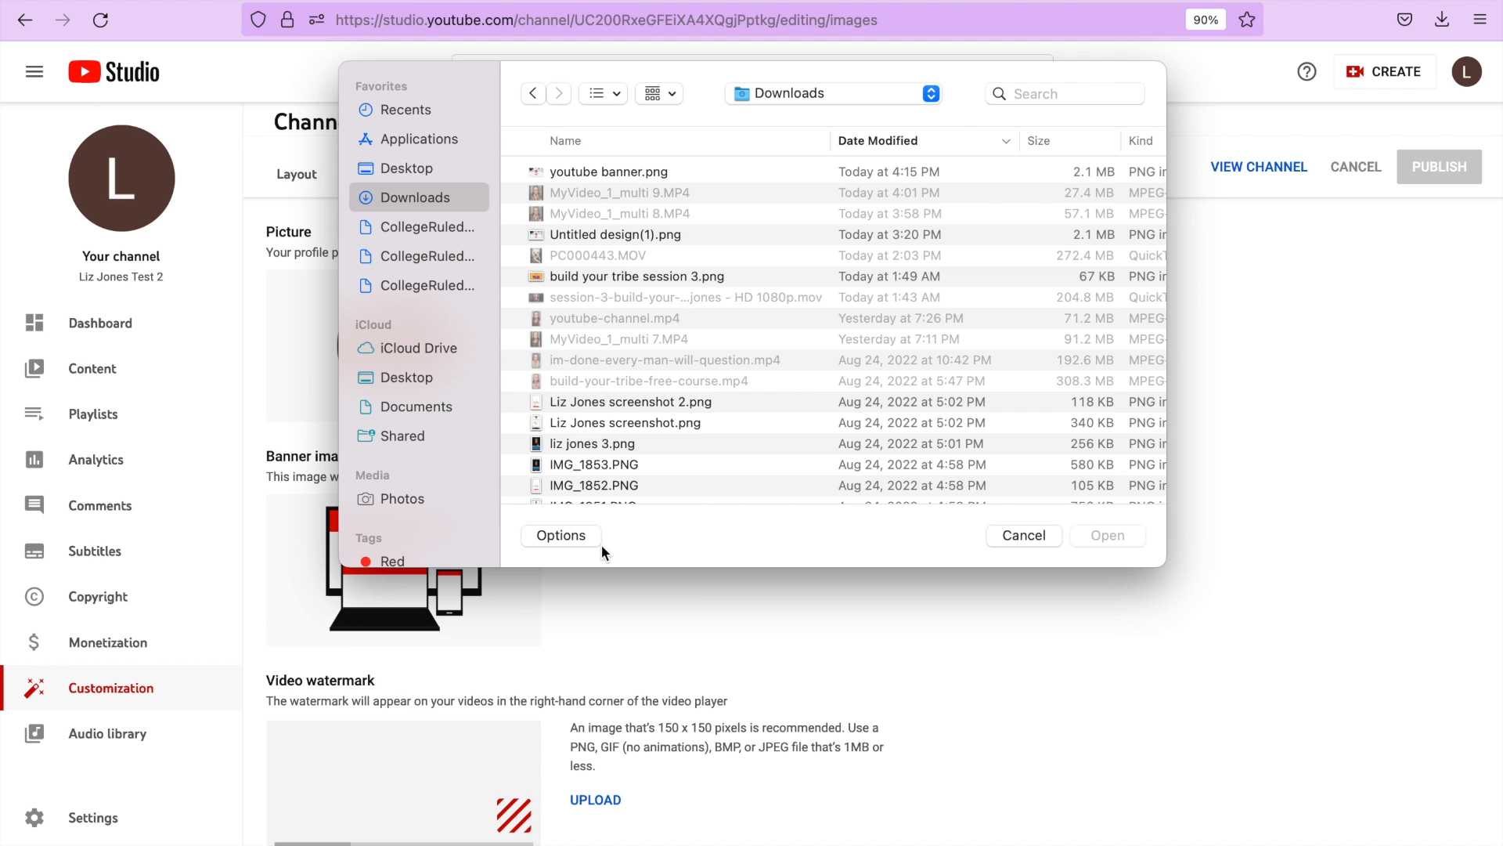
{"action": "left_click", "coordinate": [996, 536]}
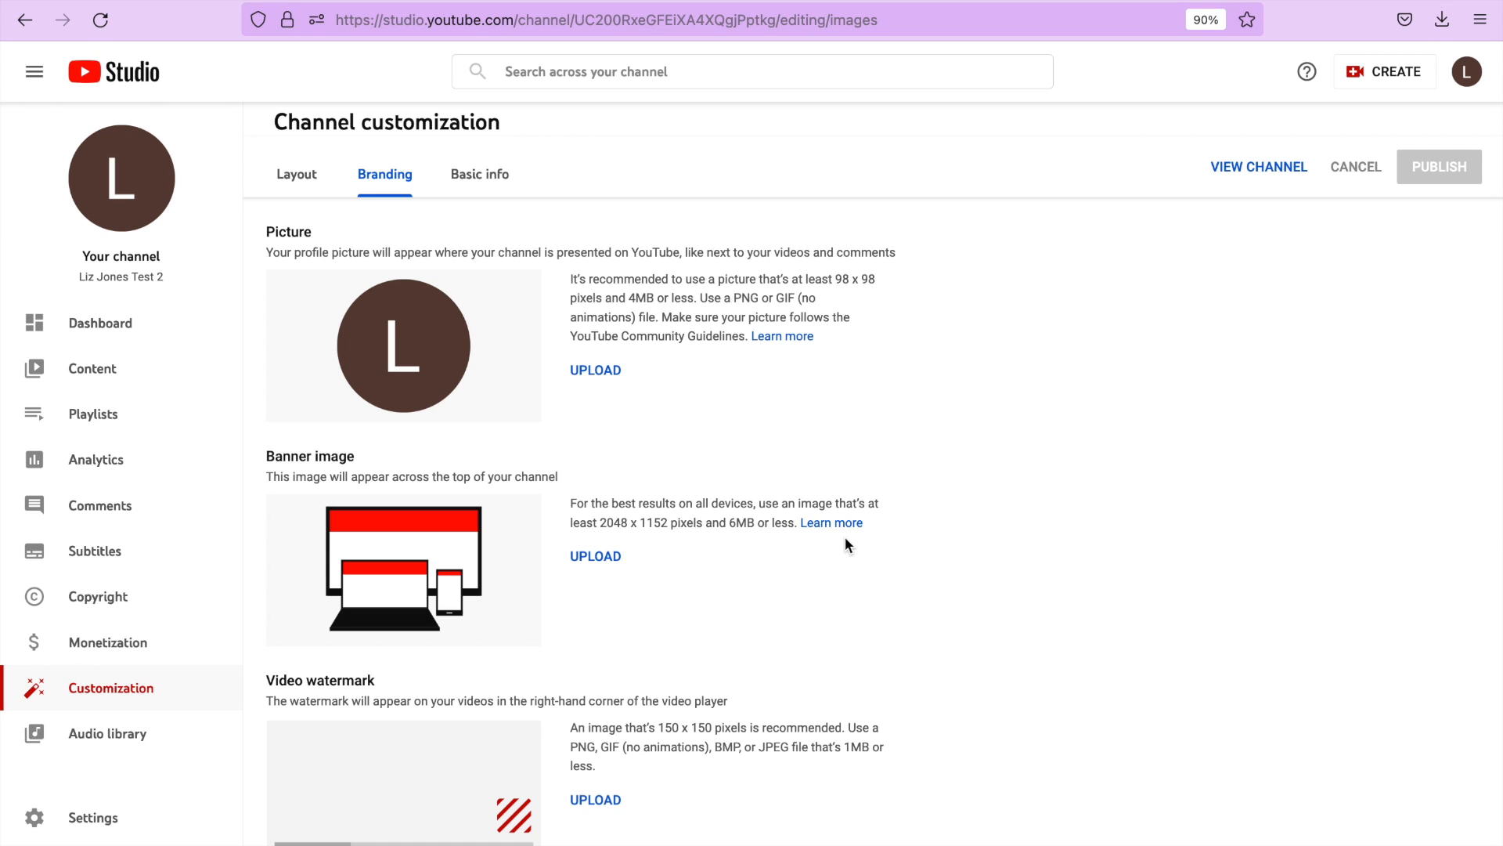
{"action": "left_click", "coordinate": [595, 555]}
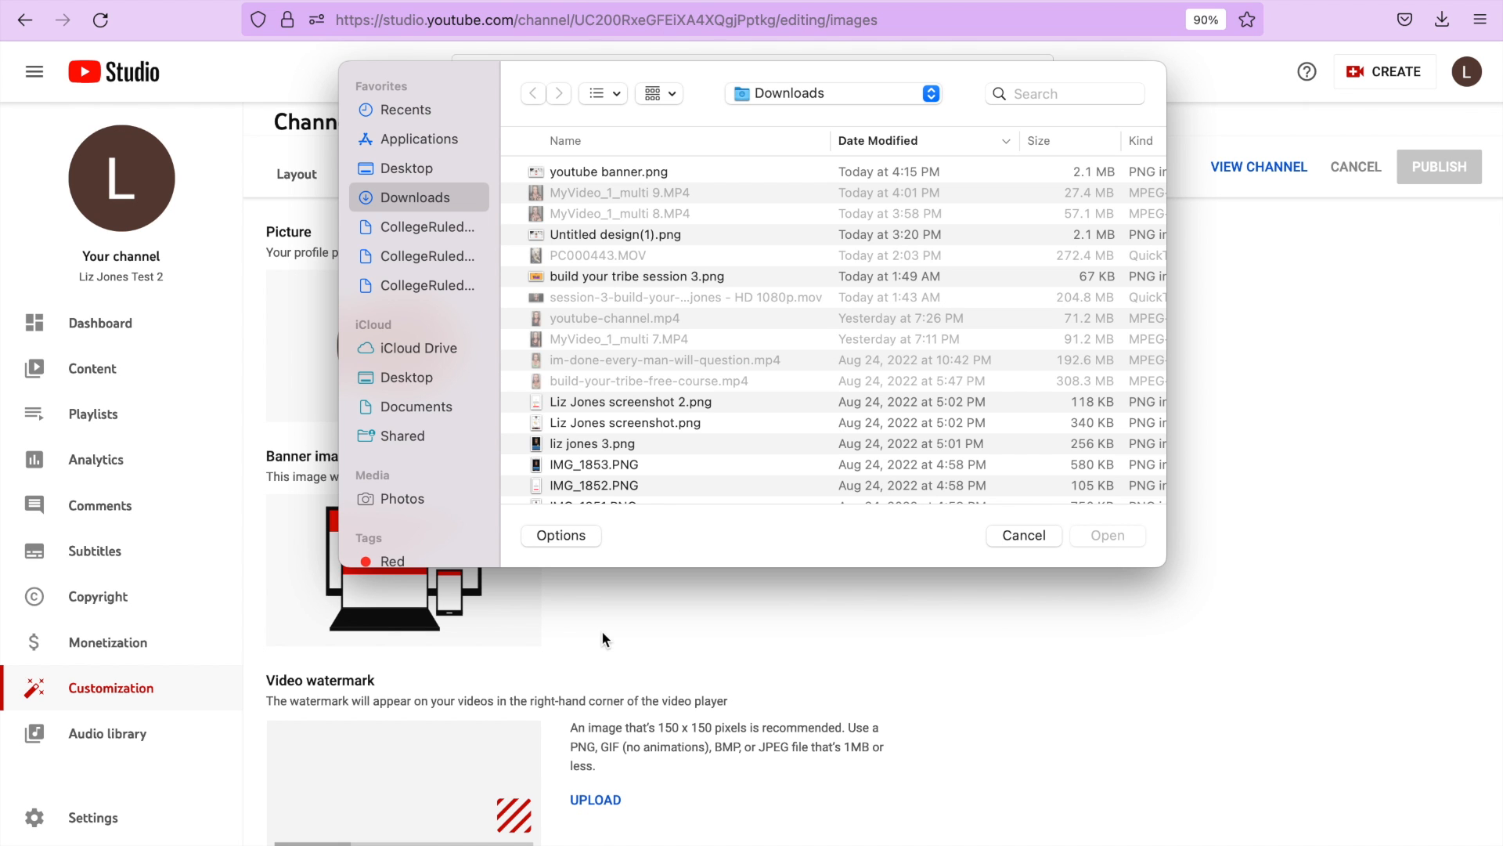
{"action": "double_click", "coordinate": [648, 171]}
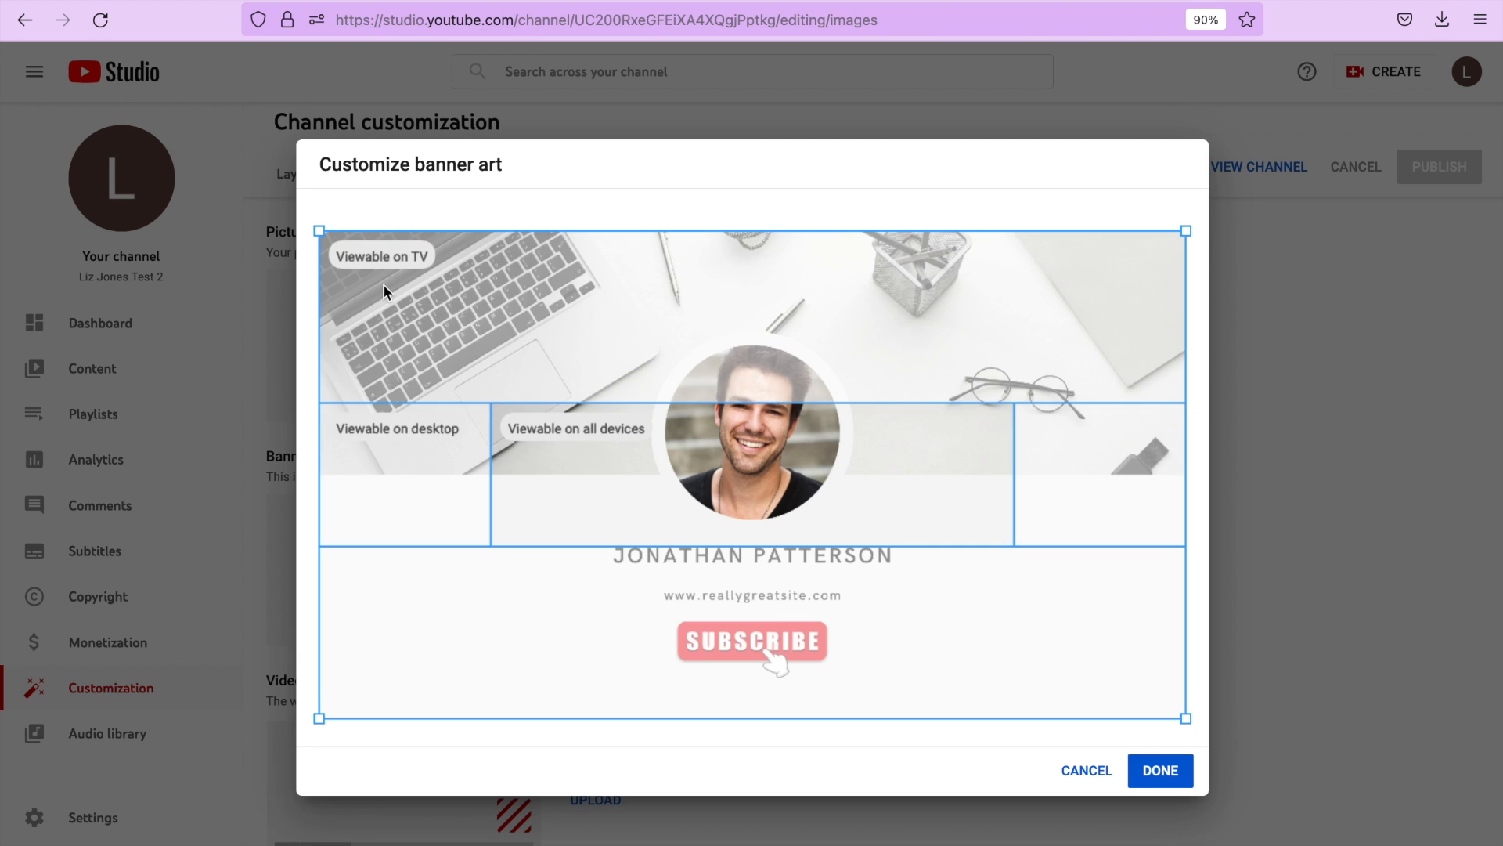
{"action": "key", "text": "Escape"}
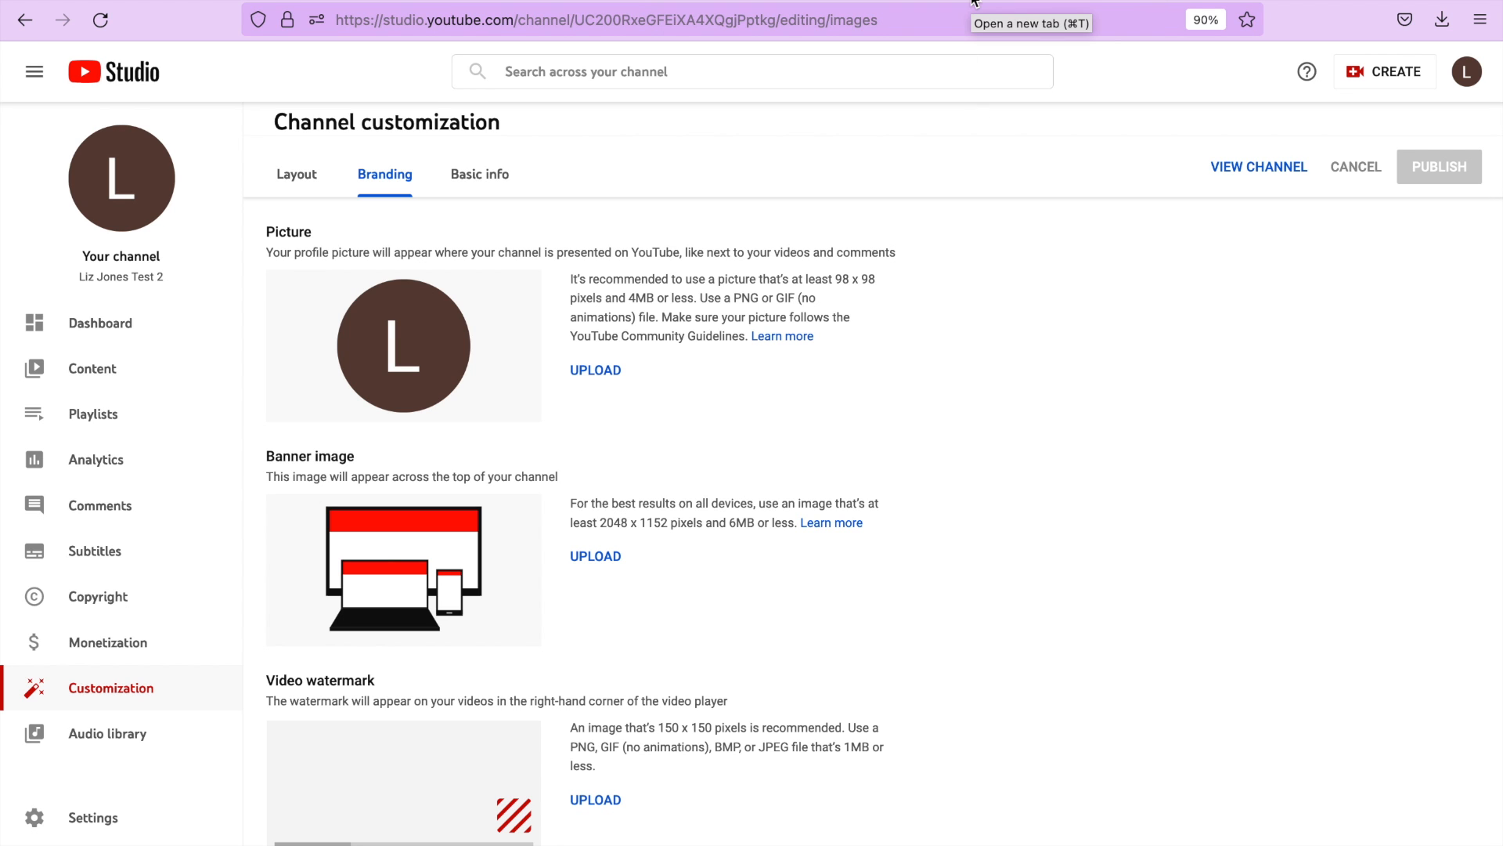
Switch to the Canva banner template designs in Safari and examine the viewable-area guide page and sample banners in both sets
{"action": "left_click", "coordinate": [975, 1]}
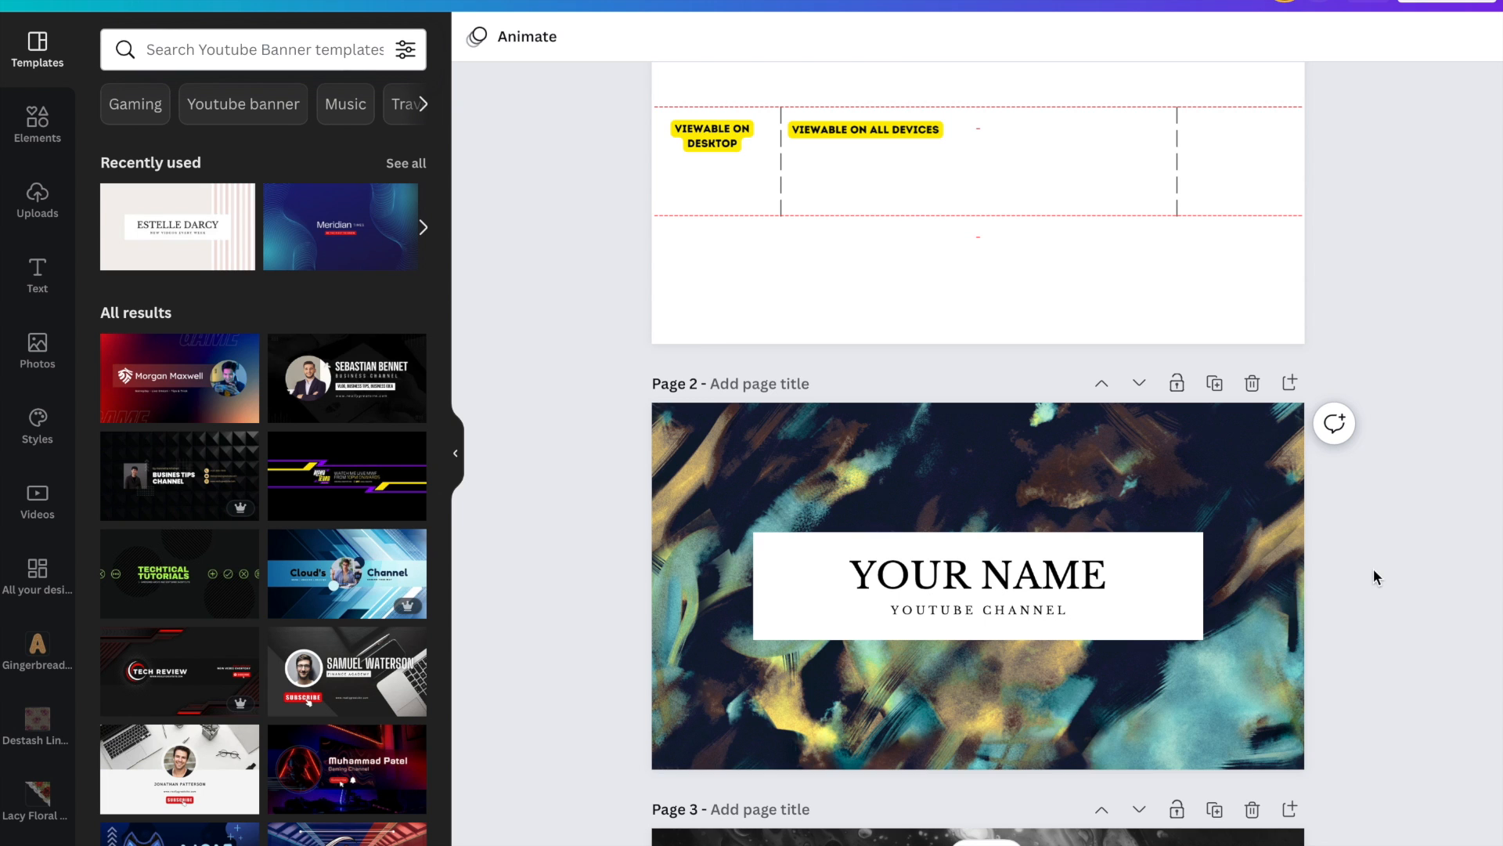
{"action": "scroll", "coordinate": [1374, 570], "scroll_direction": "down", "scroll_amount": 10}
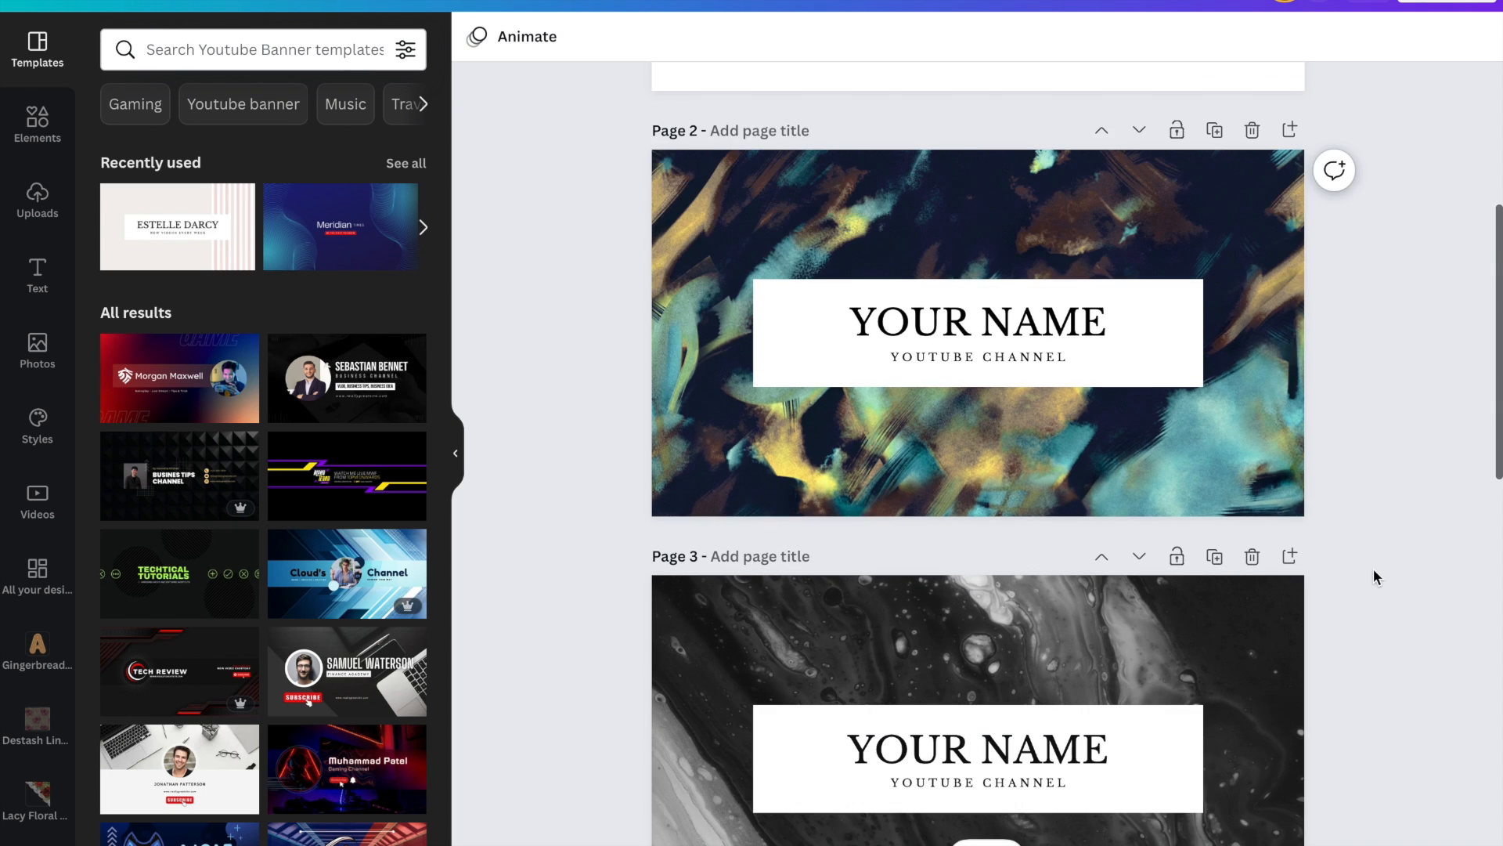
{"action": "scroll", "coordinate": [1374, 570], "scroll_direction": "down", "scroll_amount": 6}
{"action": "scroll", "coordinate": [1373, 569], "scroll_direction": "up", "scroll_amount": 10}
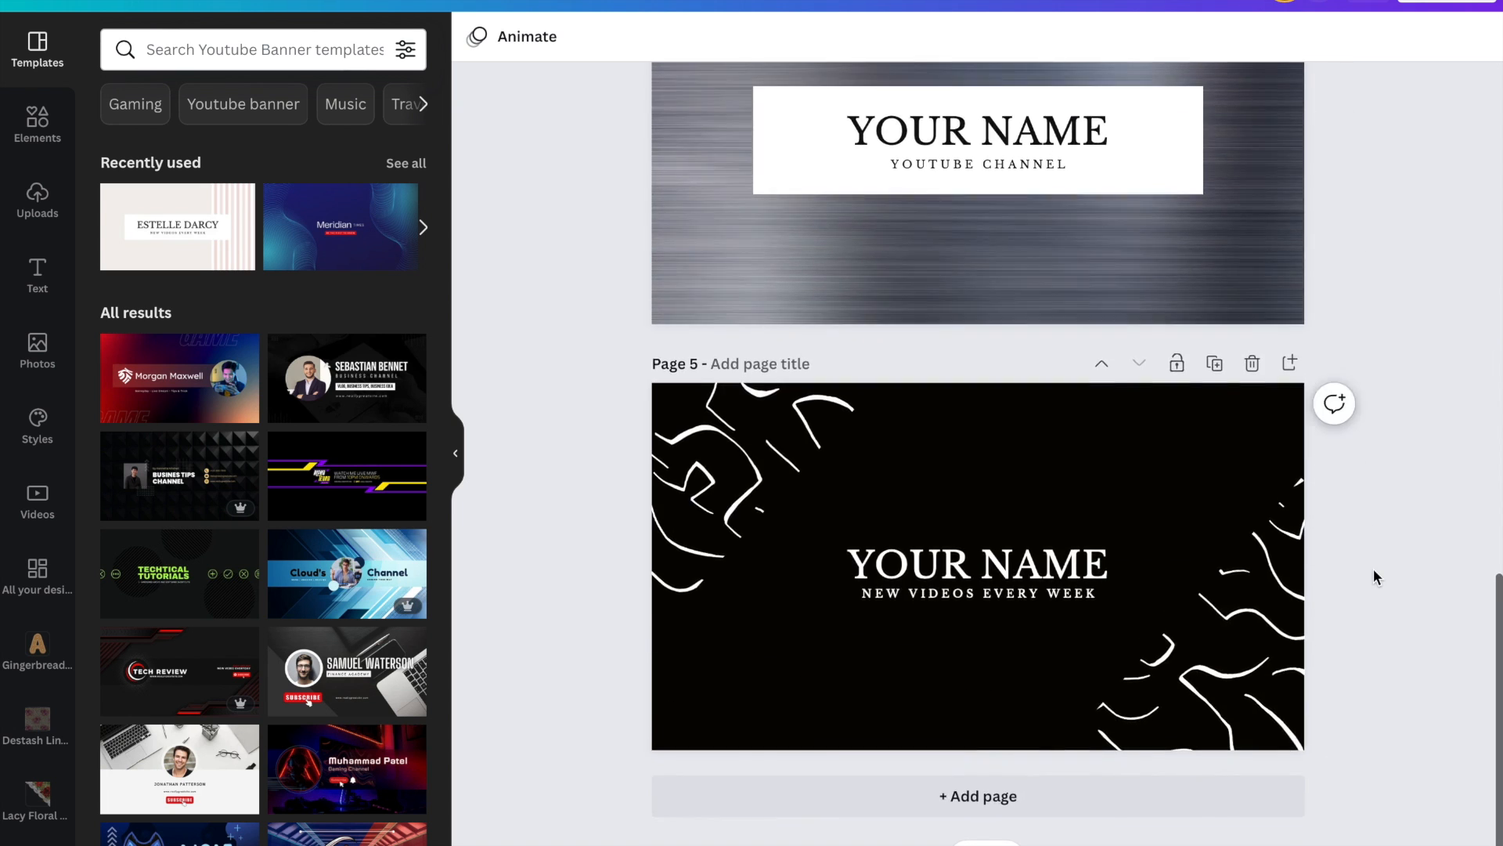
{"action": "scroll", "coordinate": [1373, 568], "scroll_direction": "up", "scroll_amount": 8}
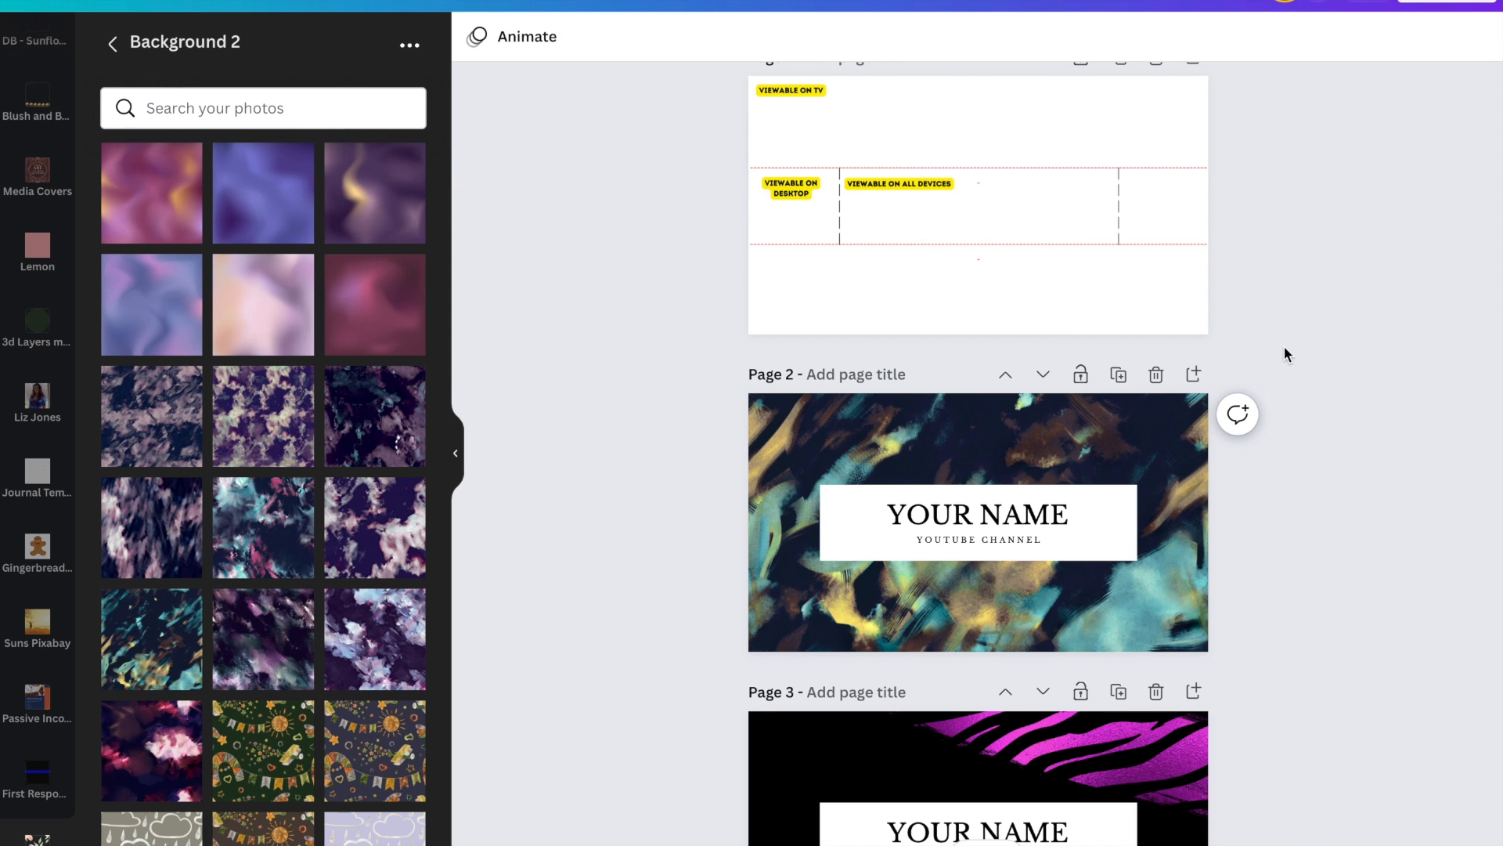
{"action": "scroll", "coordinate": [1284, 346], "scroll_direction": "down", "scroll_amount": 5}
{"action": "scroll", "coordinate": [1285, 349], "scroll_direction": "down", "scroll_amount": 20}
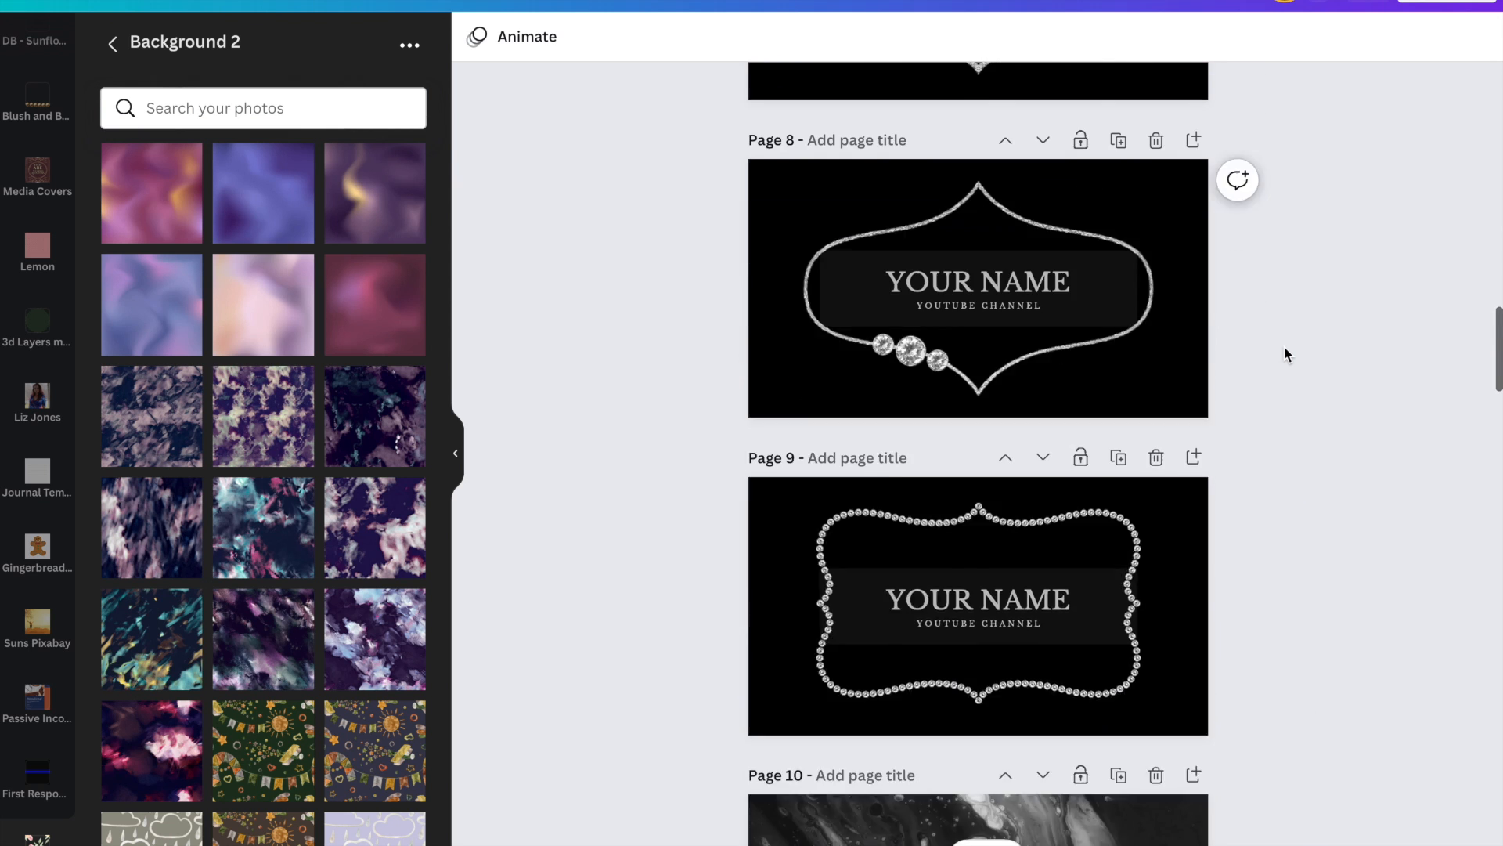
{"action": "scroll", "coordinate": [1285, 349], "scroll_direction": "down", "scroll_amount": 15}
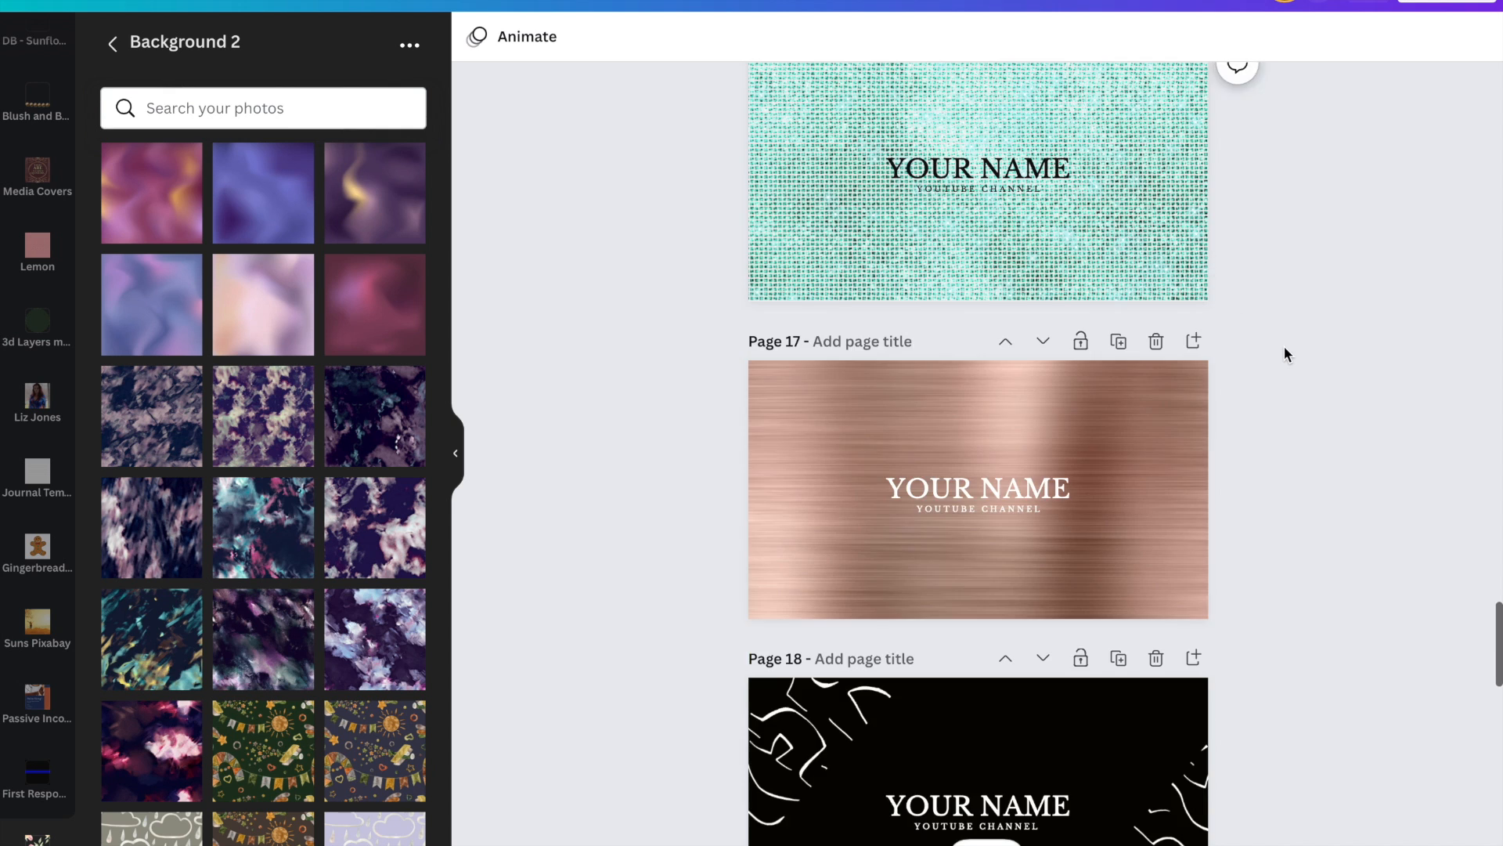
{"action": "scroll", "coordinate": [1284, 353], "scroll_direction": "down", "scroll_amount": 5}
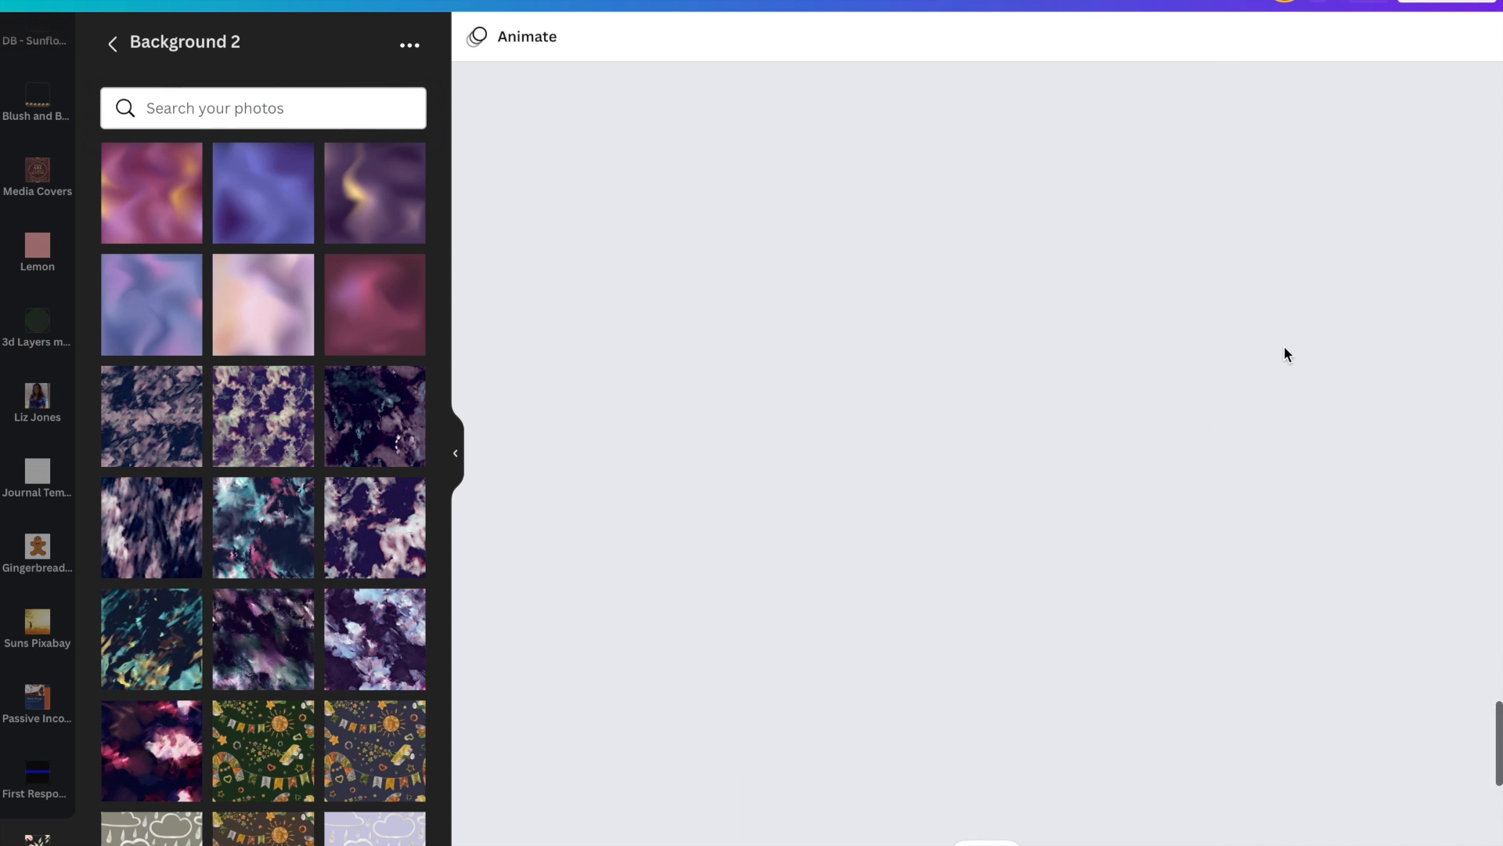
{"action": "key", "text": "Home"}
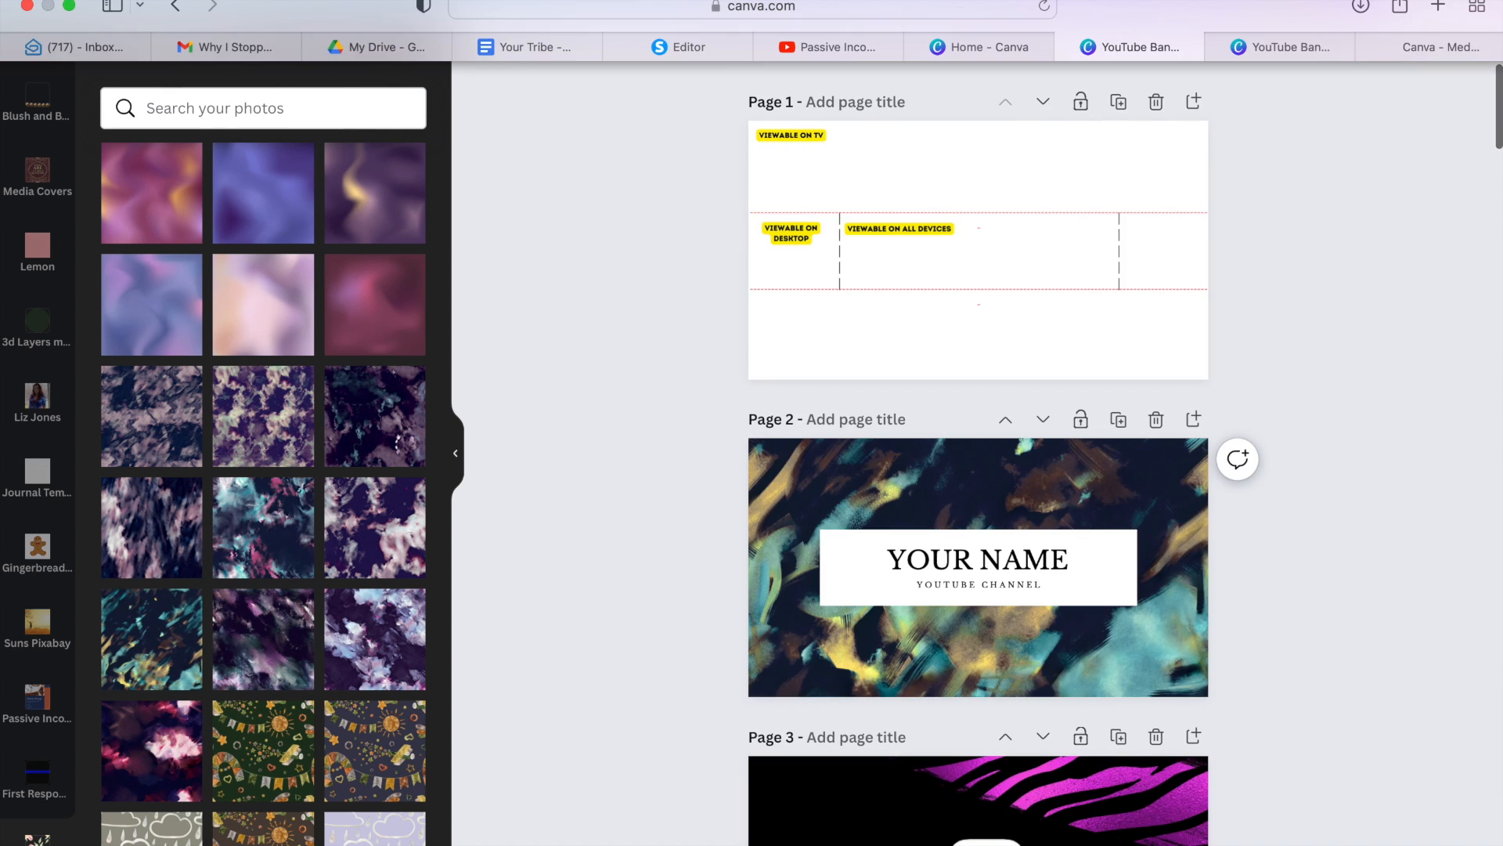
{"action": "left_click", "coordinate": [1278, 52]}
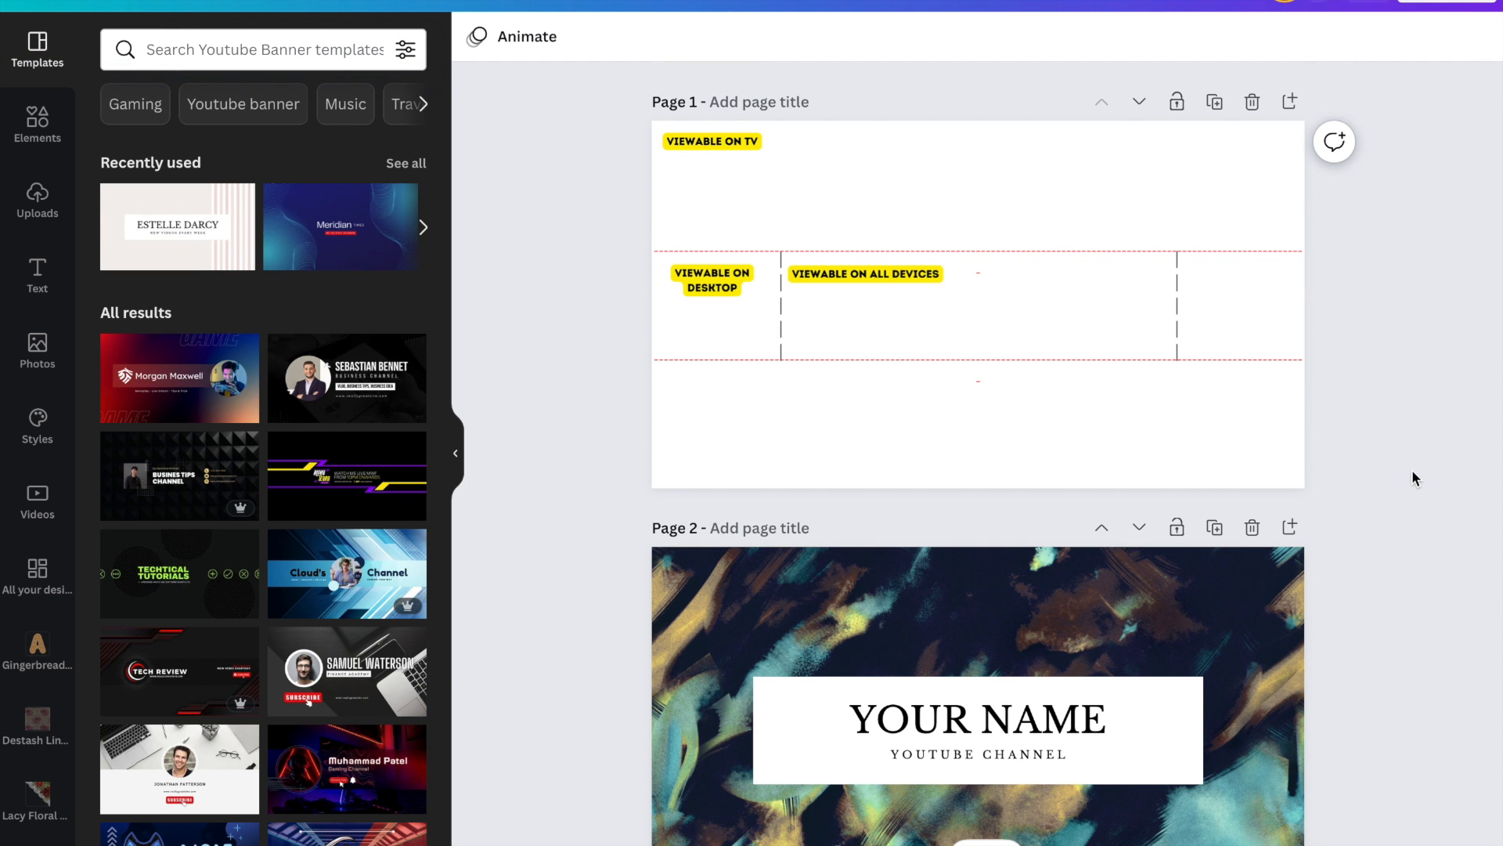
{"action": "scroll", "coordinate": [1414, 470], "scroll_direction": "down", "scroll_amount": 15}
{"action": "scroll", "coordinate": [1413, 470], "scroll_direction": "up", "scroll_amount": 15}
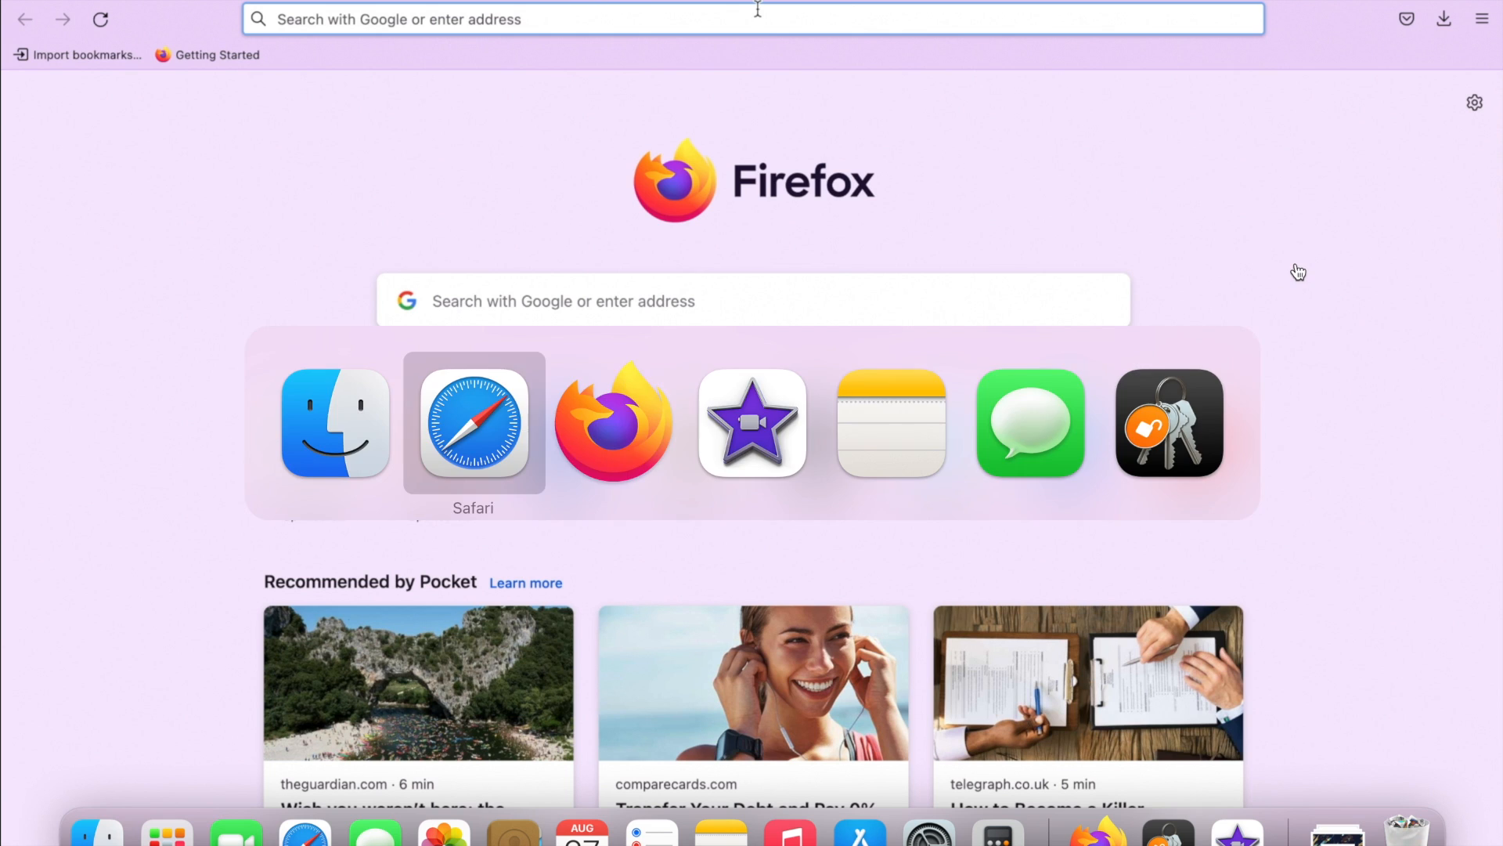
Switch to Firefox and create an editable copy of the shared 2560 × 1440 px YouTube banner template
{"action": "key", "text": "super+Tab"}
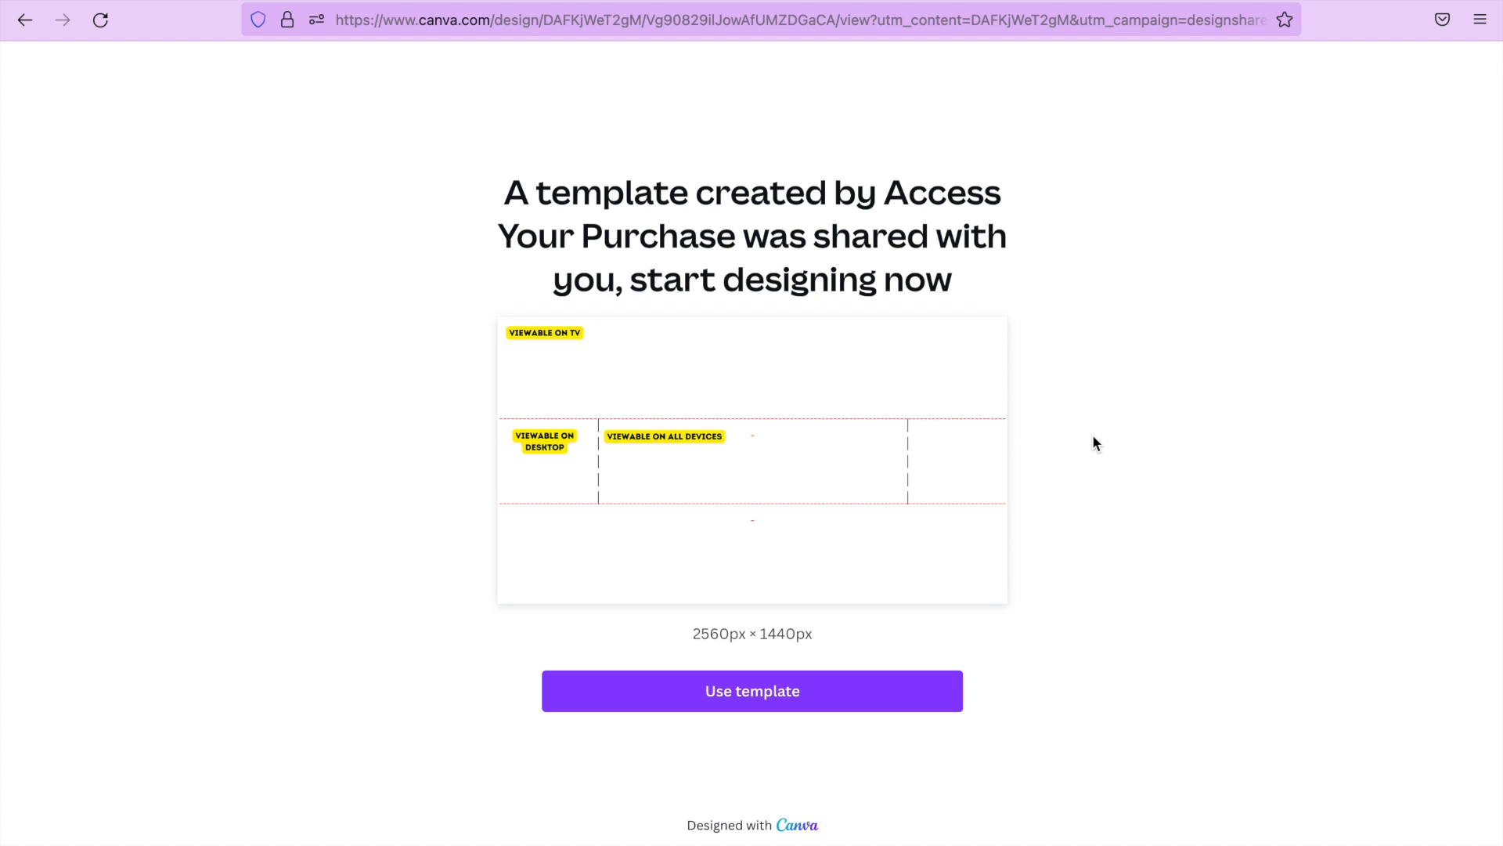
{"action": "left_click", "coordinate": [716, 699]}
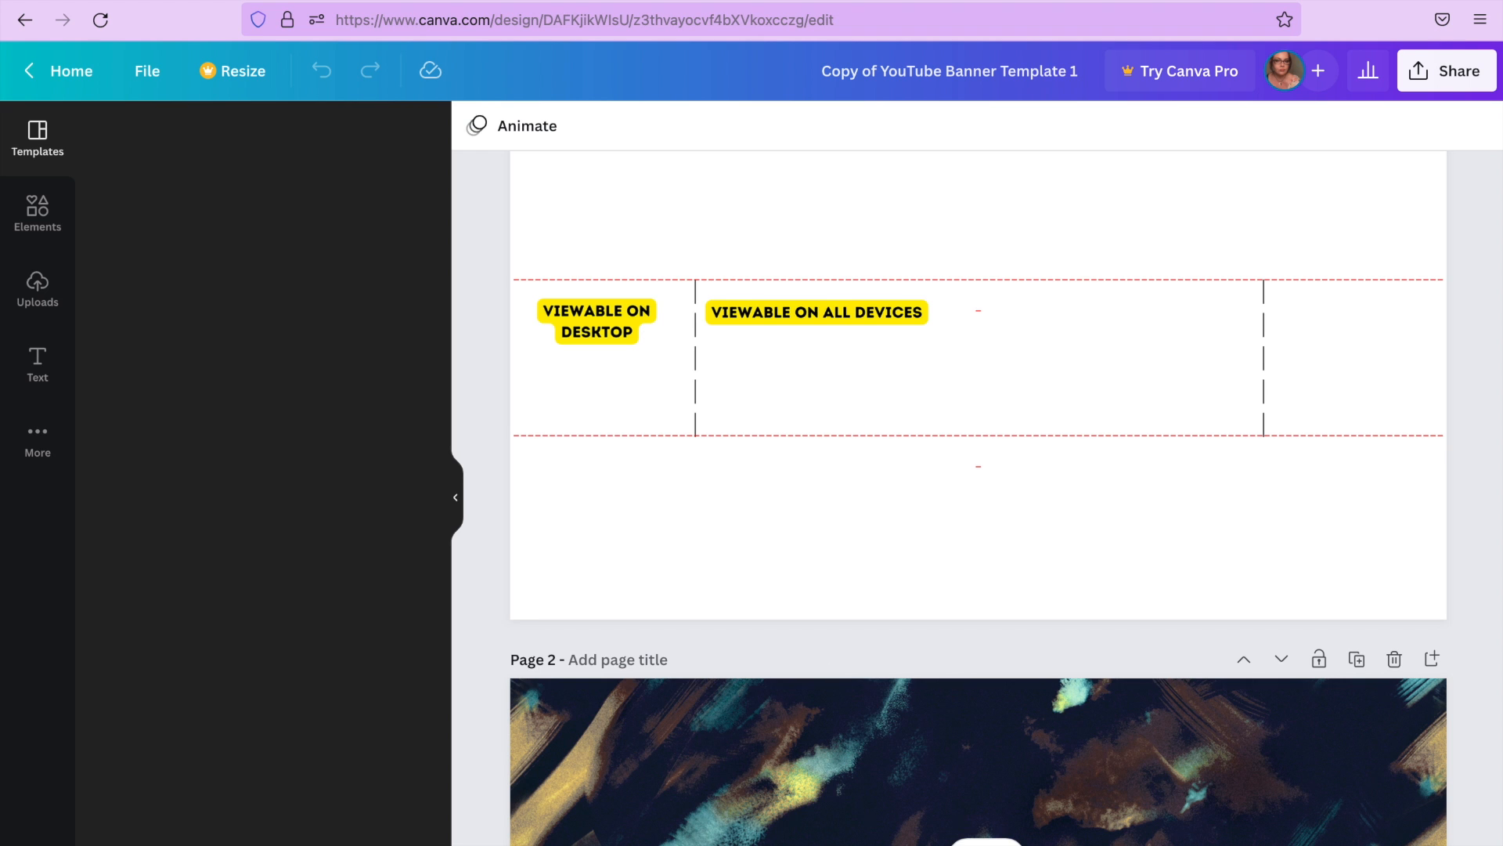
{"action": "scroll", "coordinate": [978, 384], "scroll_direction": "down", "scroll_amount": 4}
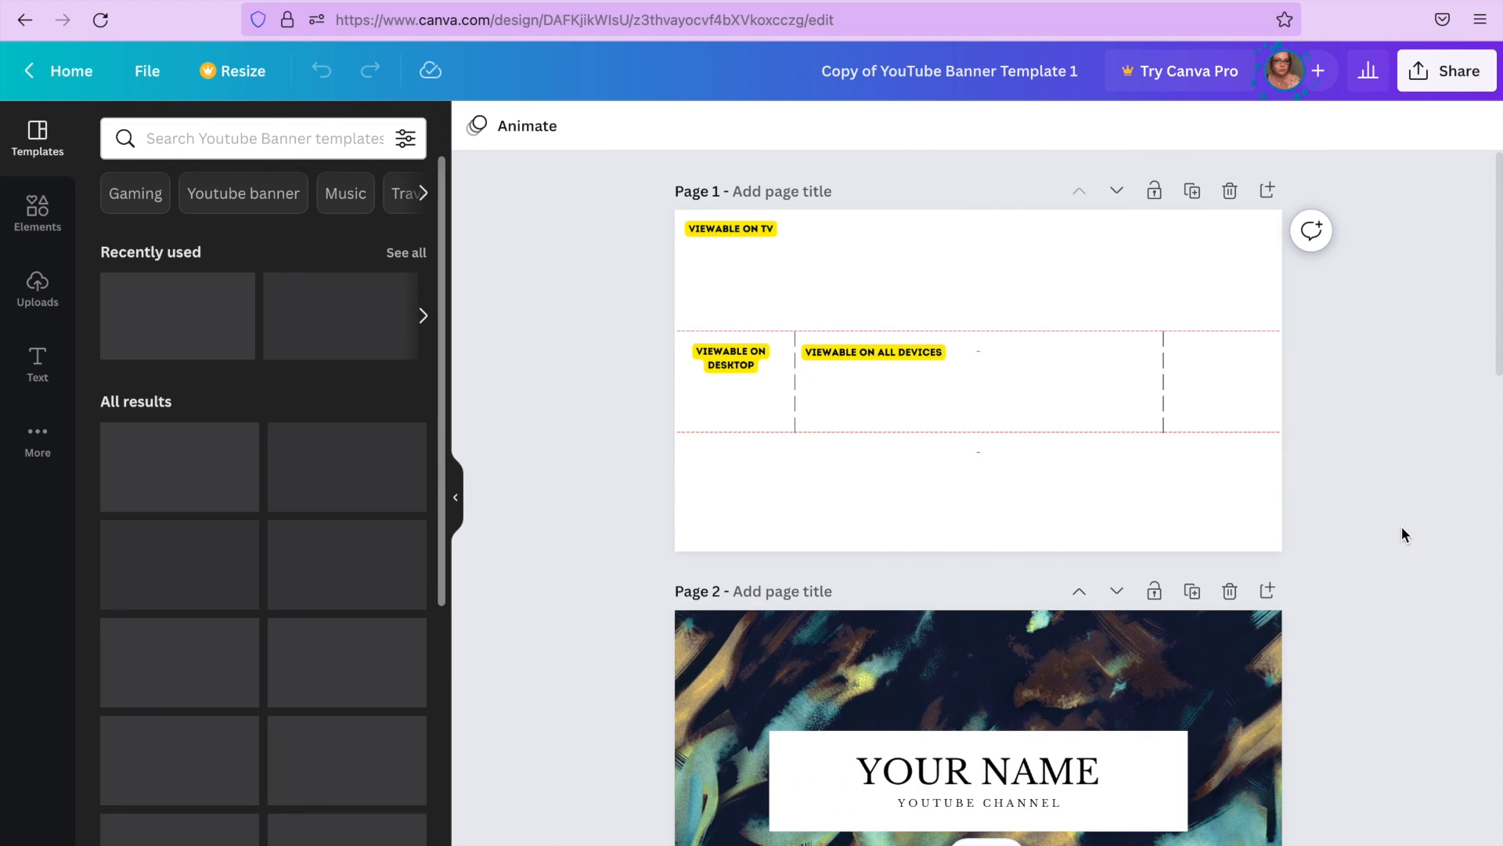
Replace the "YOUR NAME" heading on the page 2 banner with the channel owner's first name
{"action": "scroll", "coordinate": [1220, 660], "scroll_direction": "down", "scroll_amount": 5}
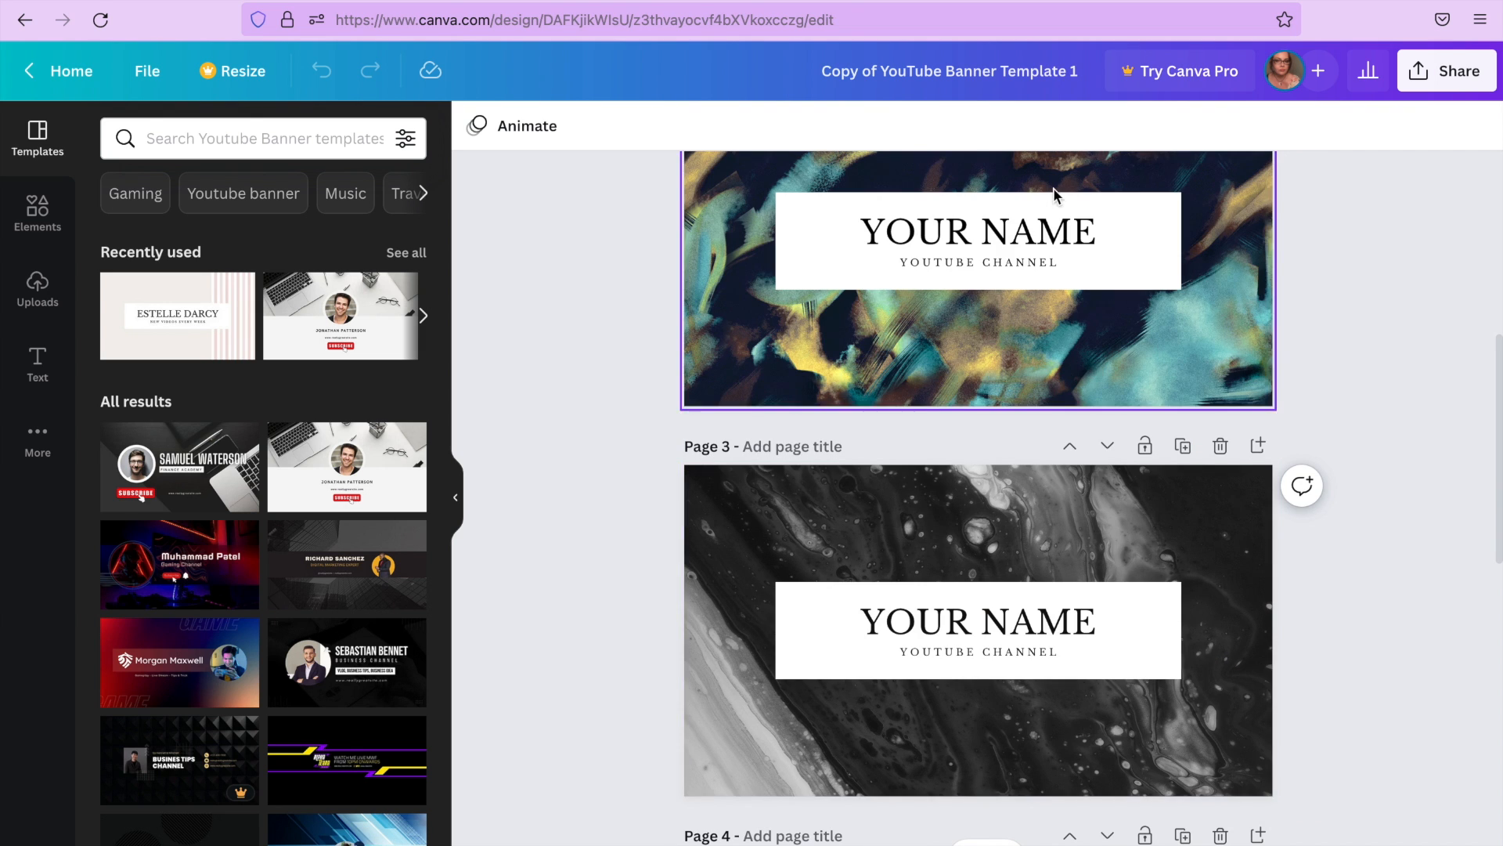
{"action": "left_click", "coordinate": [1046, 239]}
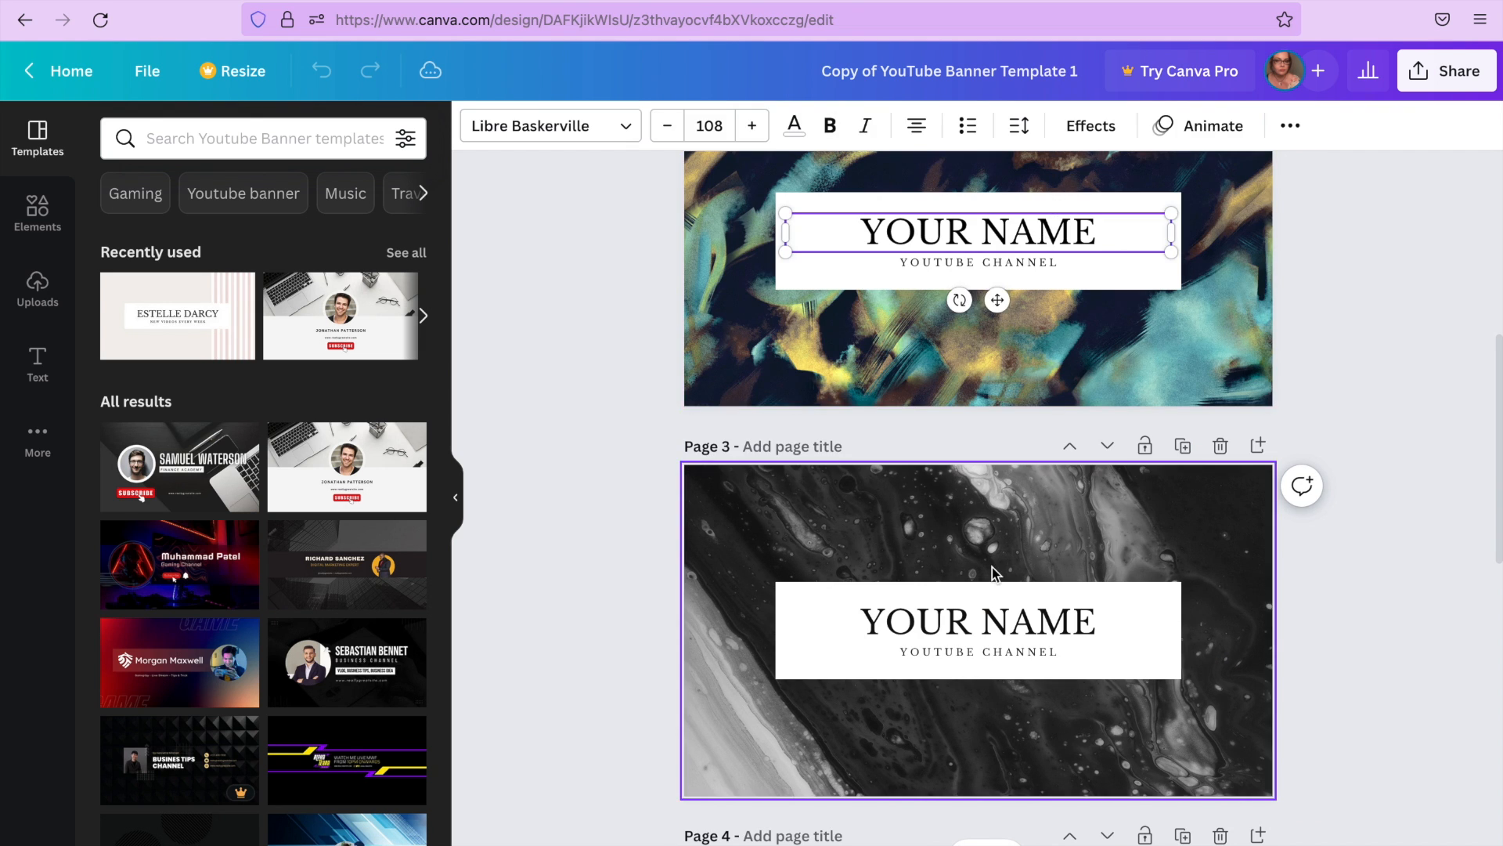
{"action": "left_click", "coordinate": [999, 621]}
{"action": "left_click", "coordinate": [1003, 514]}
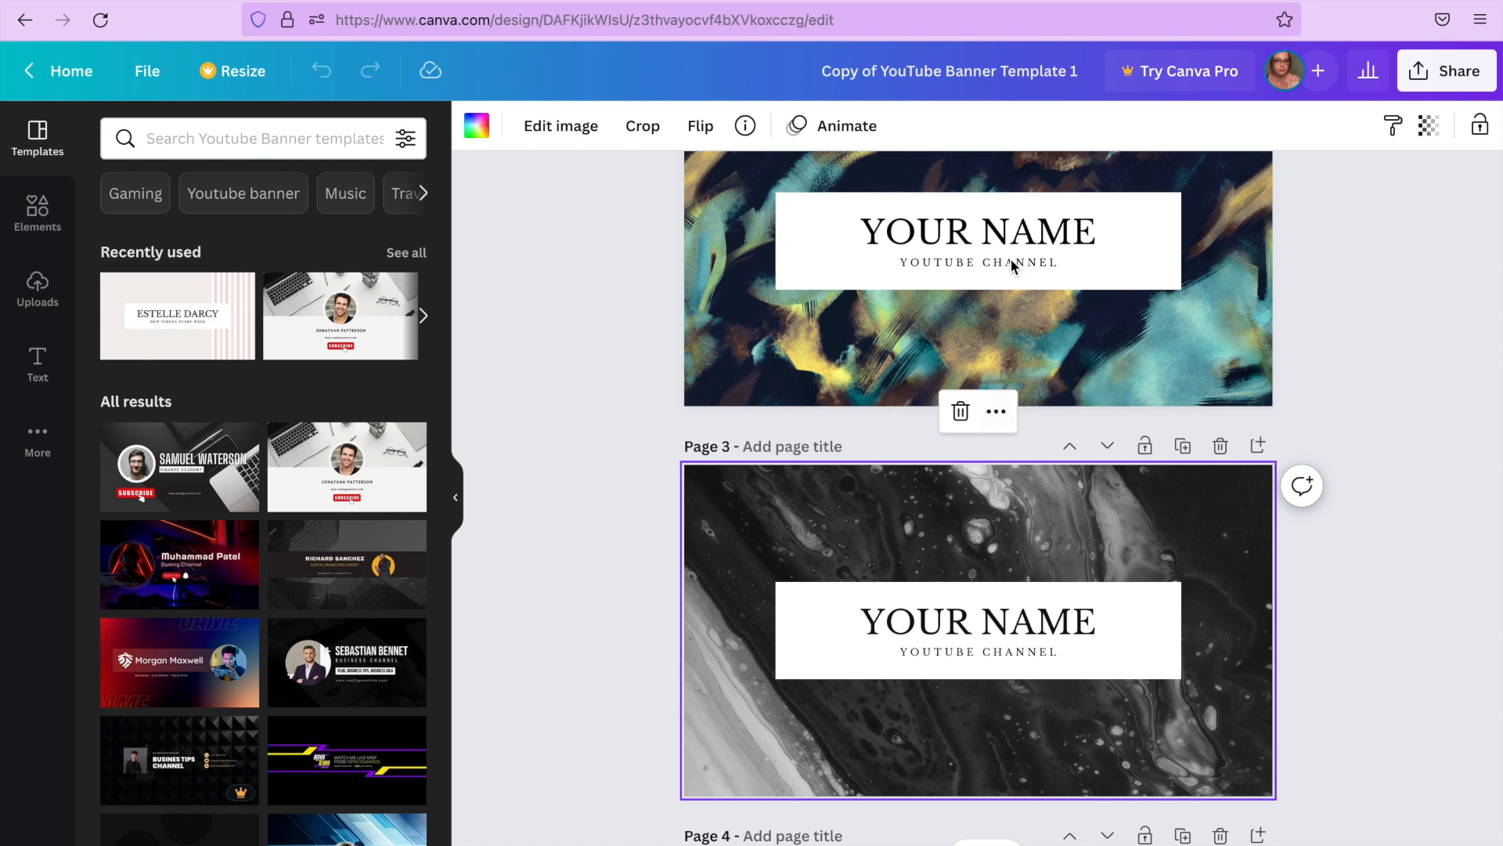
{"action": "scroll", "coordinate": [965, 741], "scroll_direction": "down", "scroll_amount": 7}
{"action": "scroll", "coordinate": [966, 741], "scroll_direction": "up", "scroll_amount": 6}
{"action": "scroll", "coordinate": [970, 614], "scroll_direction": "down", "scroll_amount": 8}
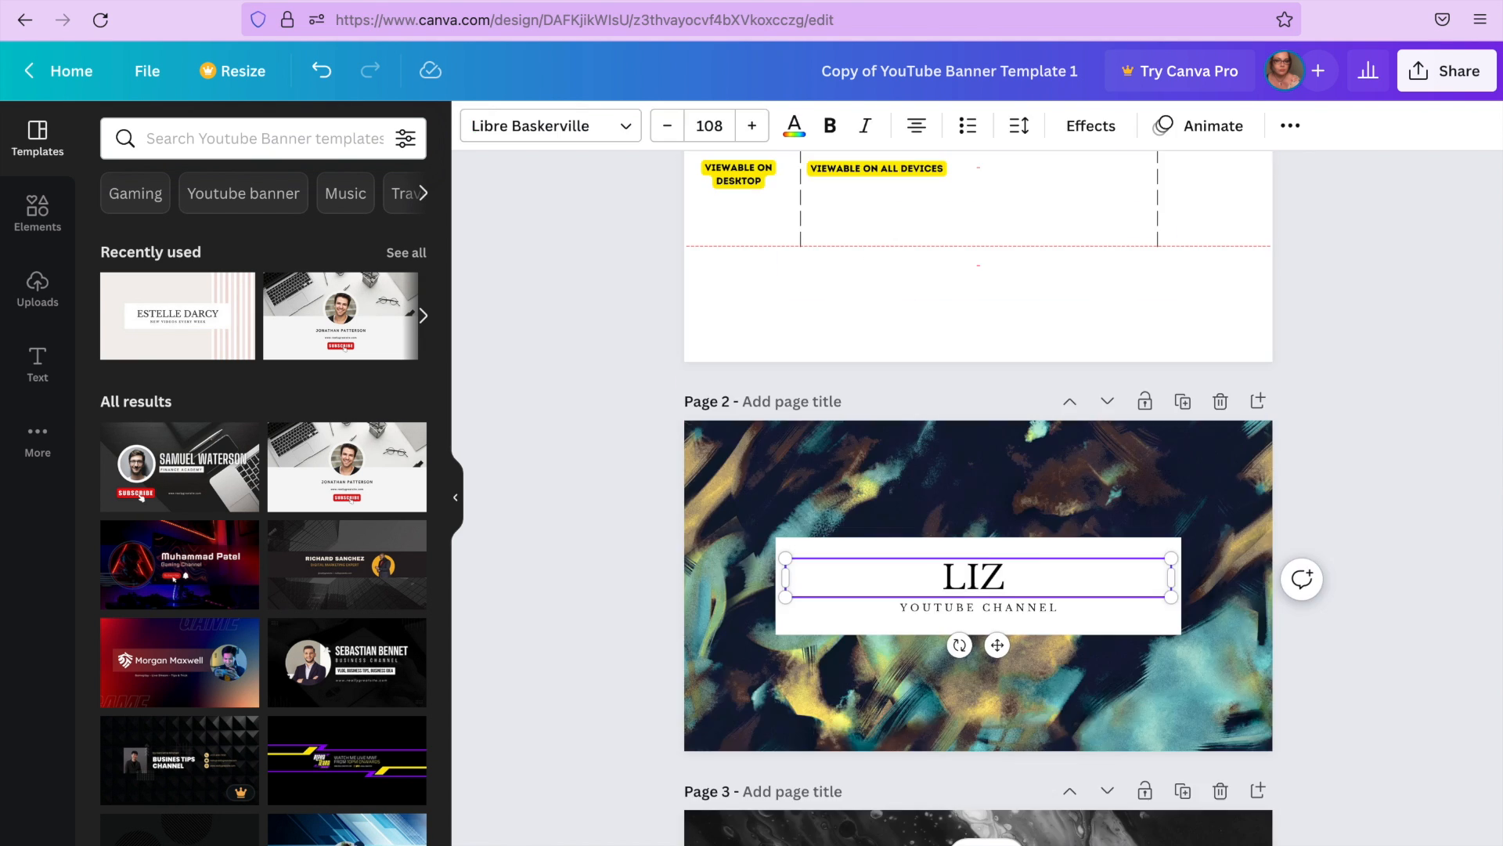
Complete the page 2 banner heading with the channel owner's surname followed by the word TEST
{"action": "type", "text": "JONES"}
{"action": "key", "text": "BackSpace"}
{"action": "key", "text": "BackSpace"}
{"action": "type", "text": "NES TEST"}
Replace the "YOUTUBE CHANNEL" tagline on the page 2 banner with "PASSIVE INCOME TRULY"
{"action": "left_click", "coordinate": [951, 606]}
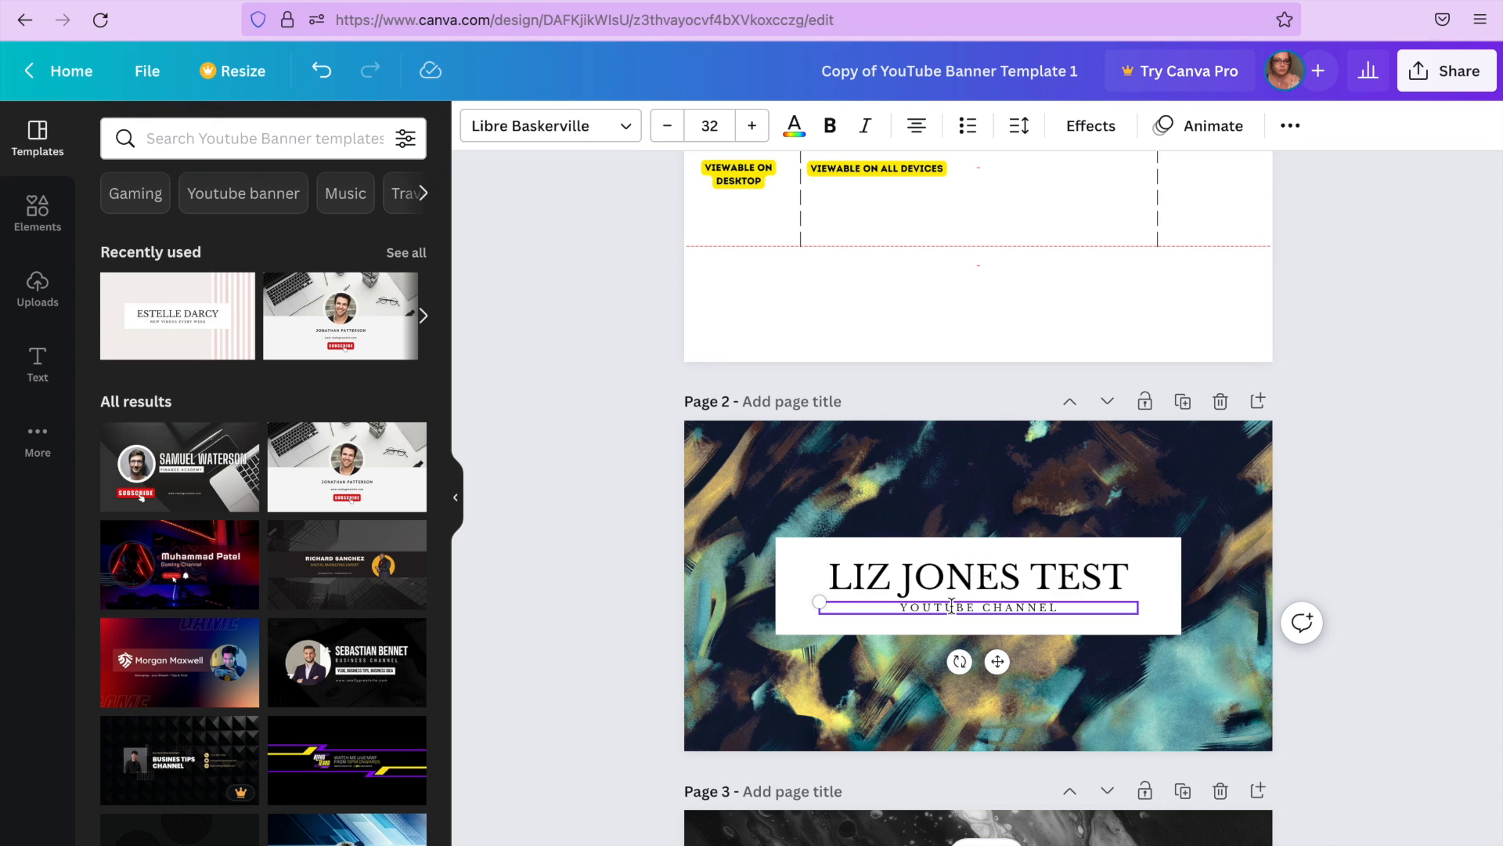
{"action": "double_click", "coordinate": [949, 607]}
{"action": "triple_click", "coordinate": [949, 607]}
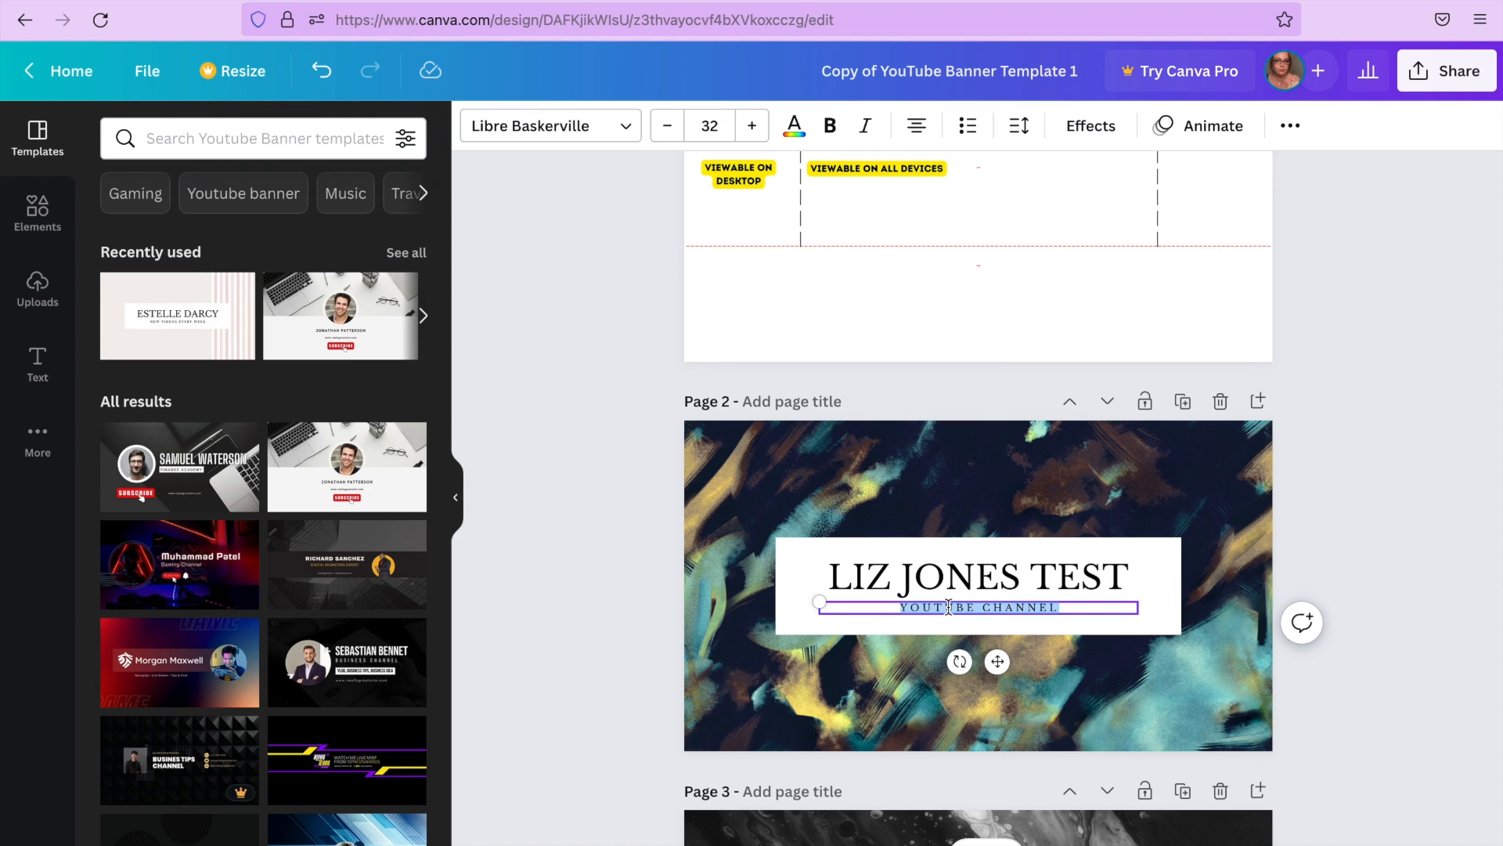
{"action": "type", "text": "PA"}
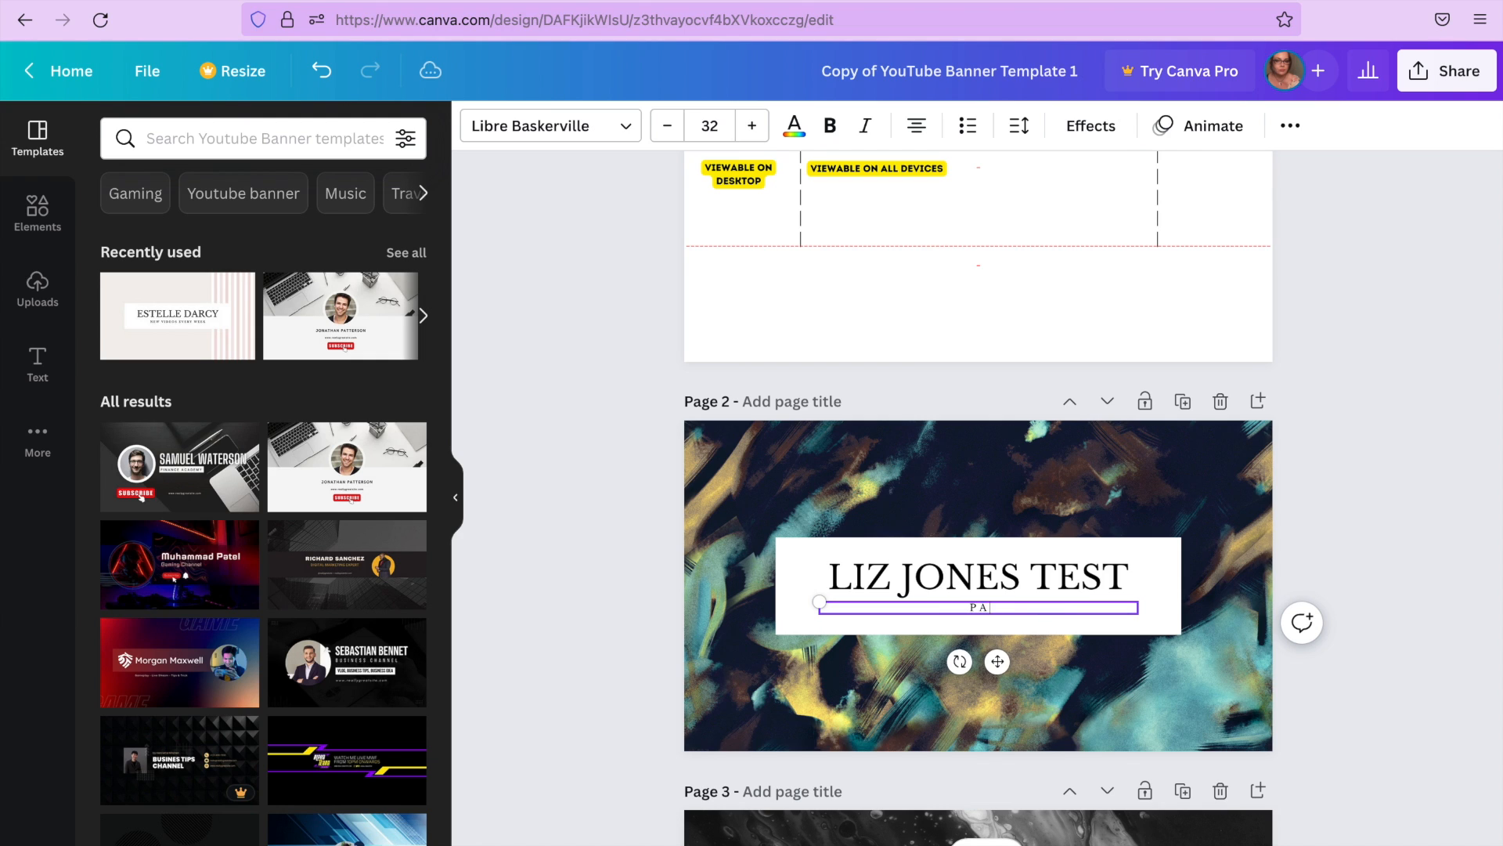
{"action": "type", "text": "SSIVE INCOME TRULY"}
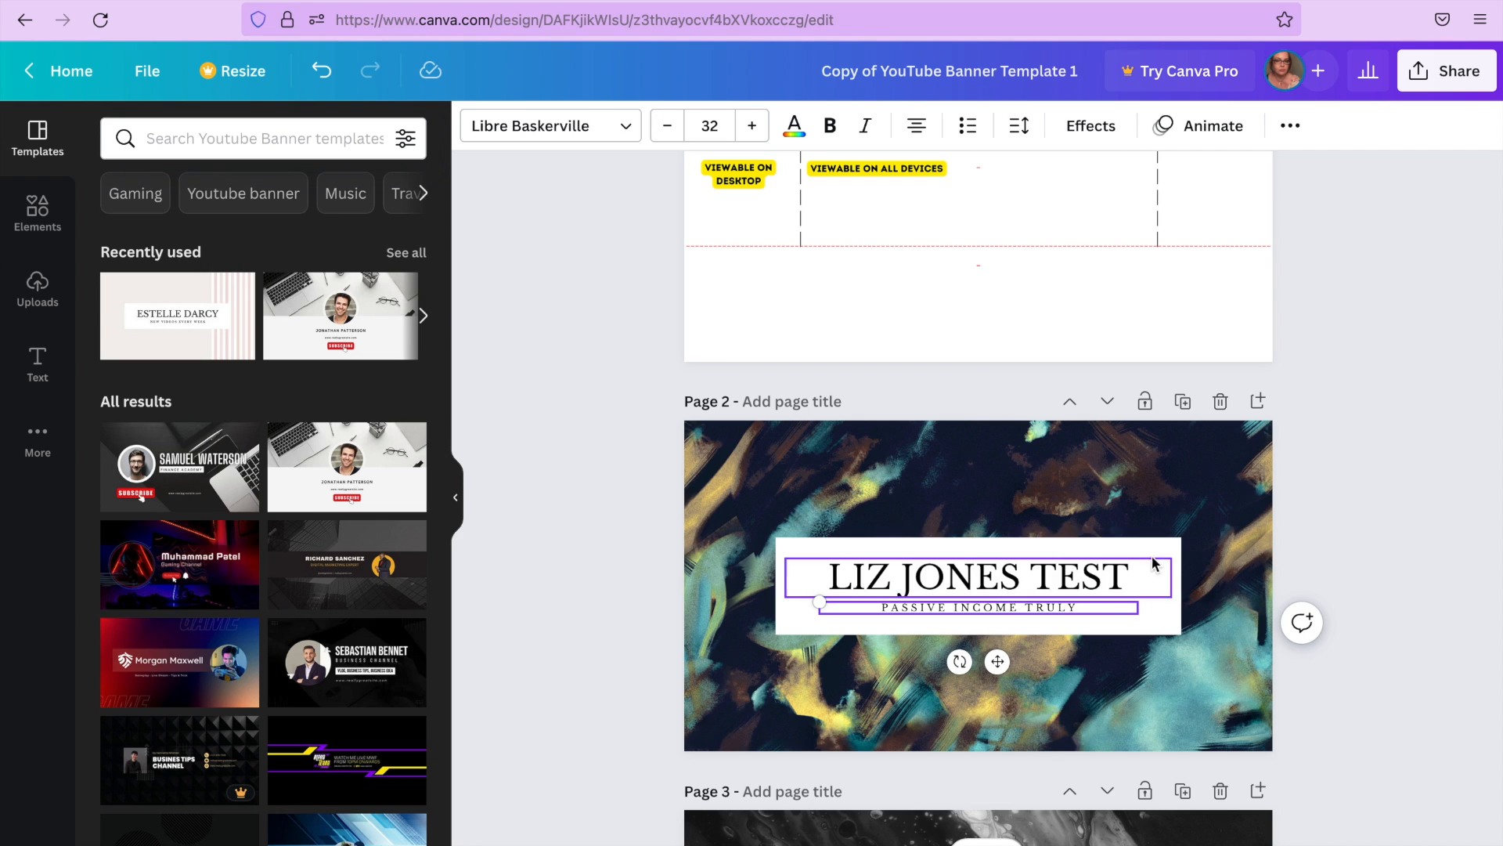
{"action": "left_click", "coordinate": [1360, 515]}
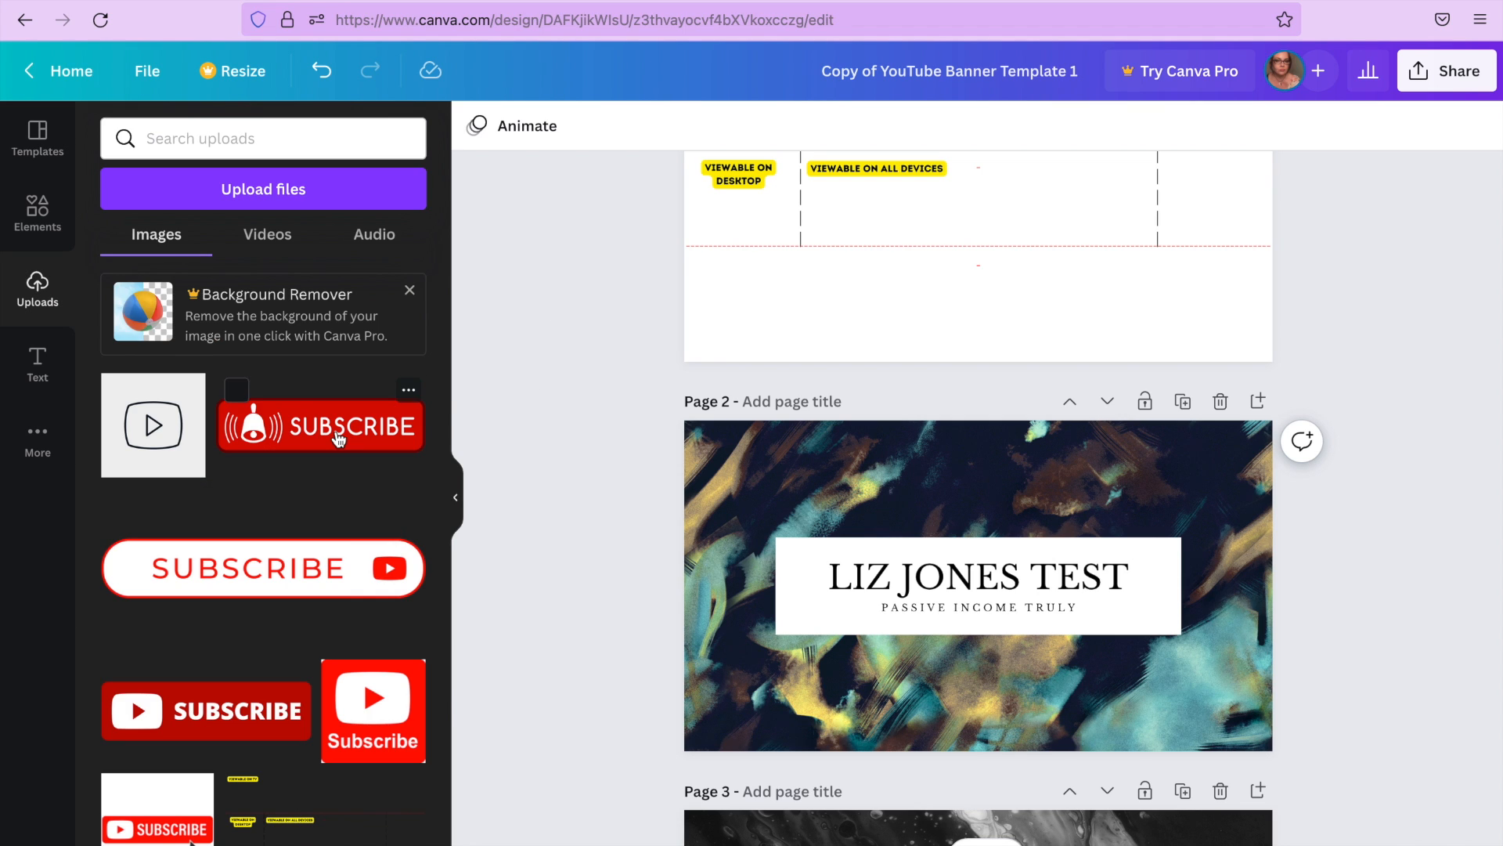
Add the white outlined SUBSCRIBE graphic from the uploads to page 2, shrink it, and try it below and above the white name box
{"action": "left_click", "coordinate": [263, 567]}
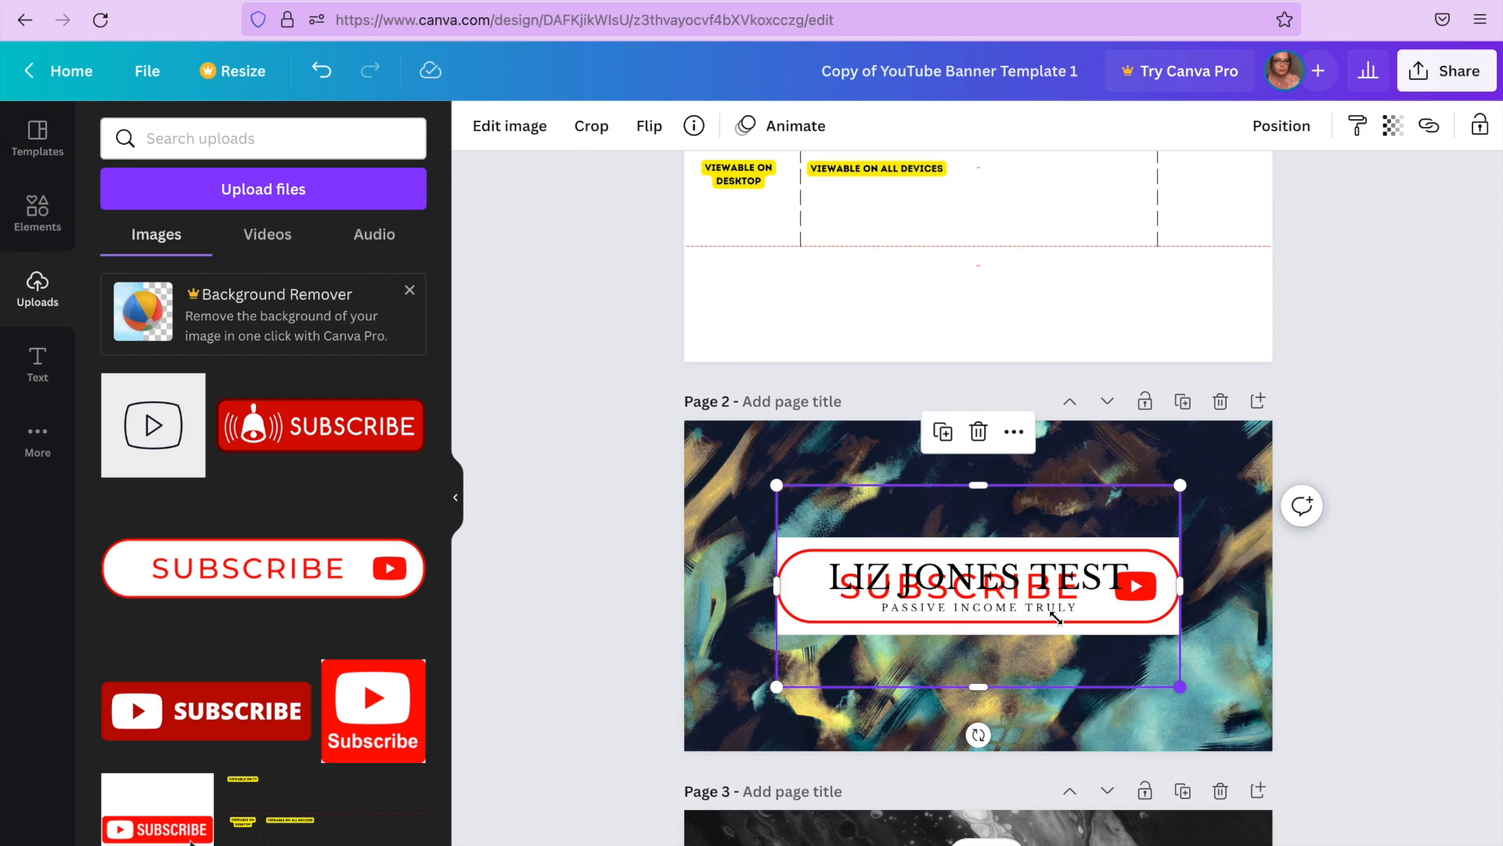
{"action": "left_click_drag", "start_coordinate": [1179, 686], "coordinate": [986, 573]}
{"action": "left_click_drag", "start_coordinate": [858, 534], "coordinate": [974, 669]}
{"action": "left_click", "coordinate": [1373, 595]}
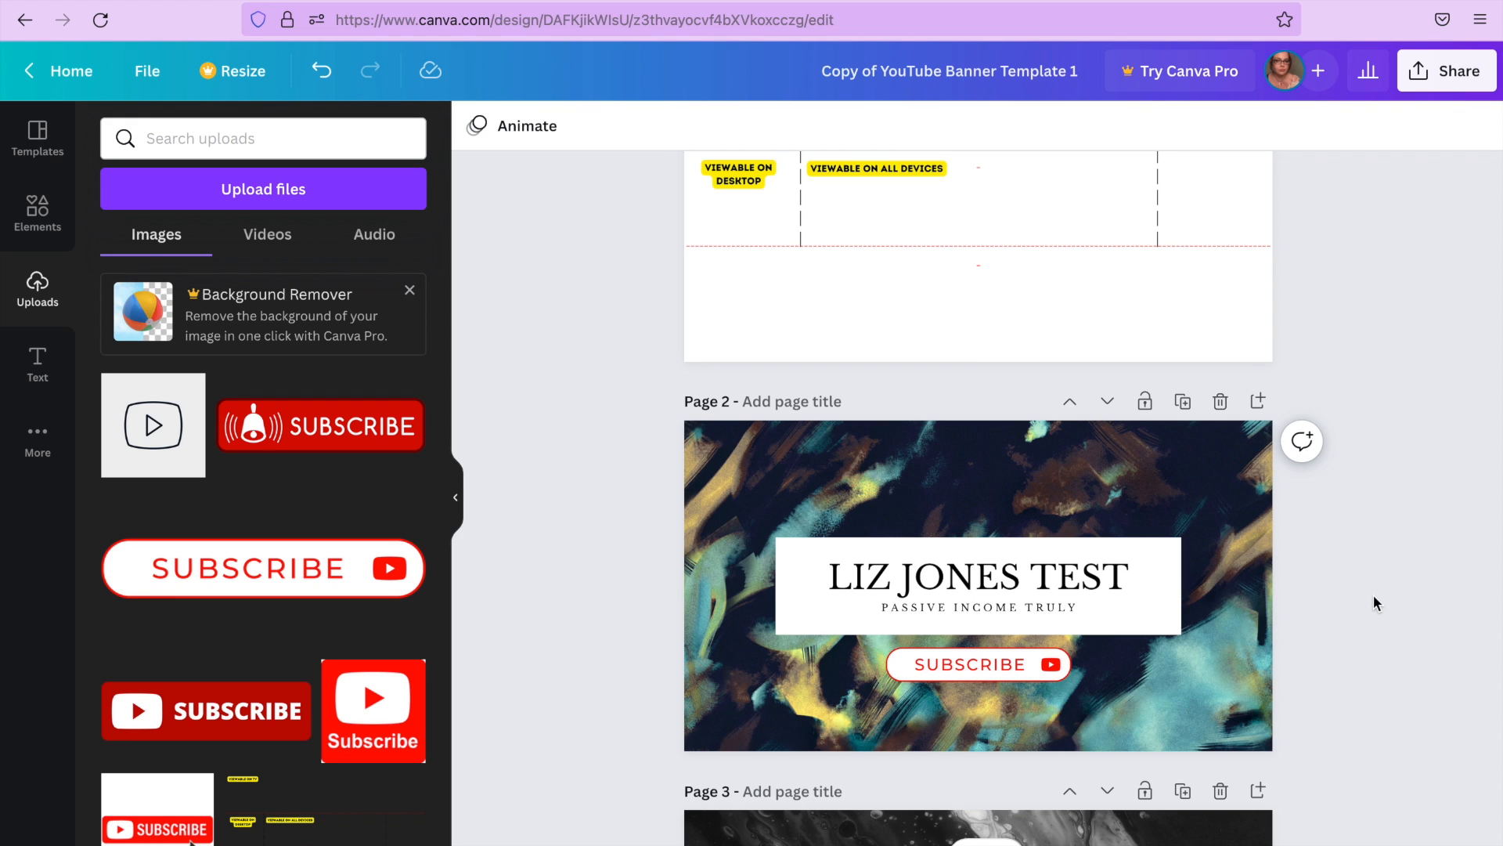
{"action": "scroll", "coordinate": [1373, 594], "scroll_direction": "down", "scroll_amount": 3}
{"action": "left_click", "coordinate": [985, 415]}
{"action": "left_click_drag", "start_coordinate": [985, 410], "coordinate": [983, 199]}
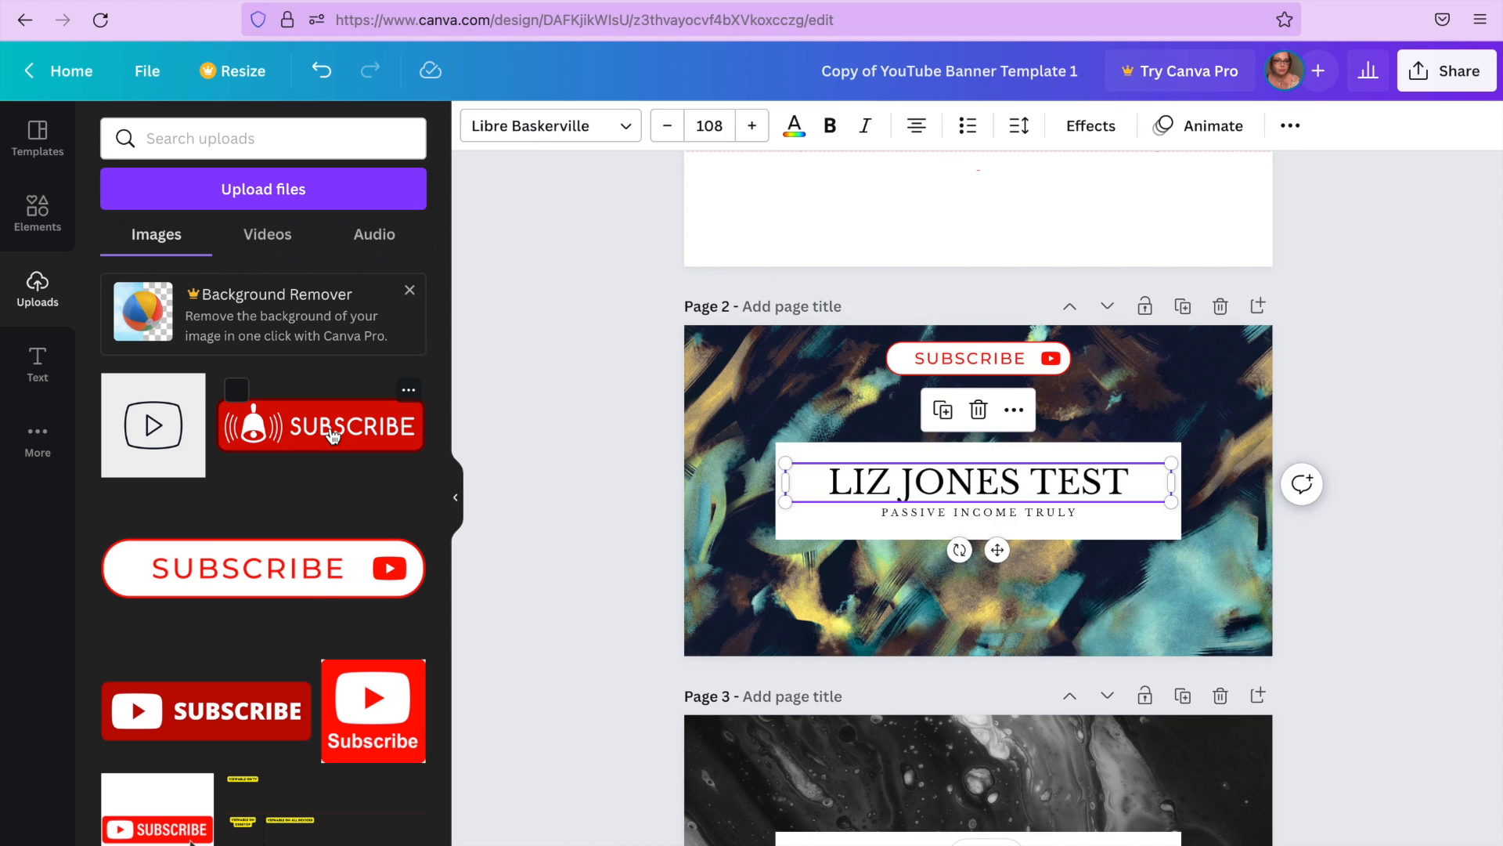
Add the red SUBSCRIBE graphic with the bell from the uploads to page 2, sized small and centred below the white name box
{"action": "left_click", "coordinate": [332, 435]}
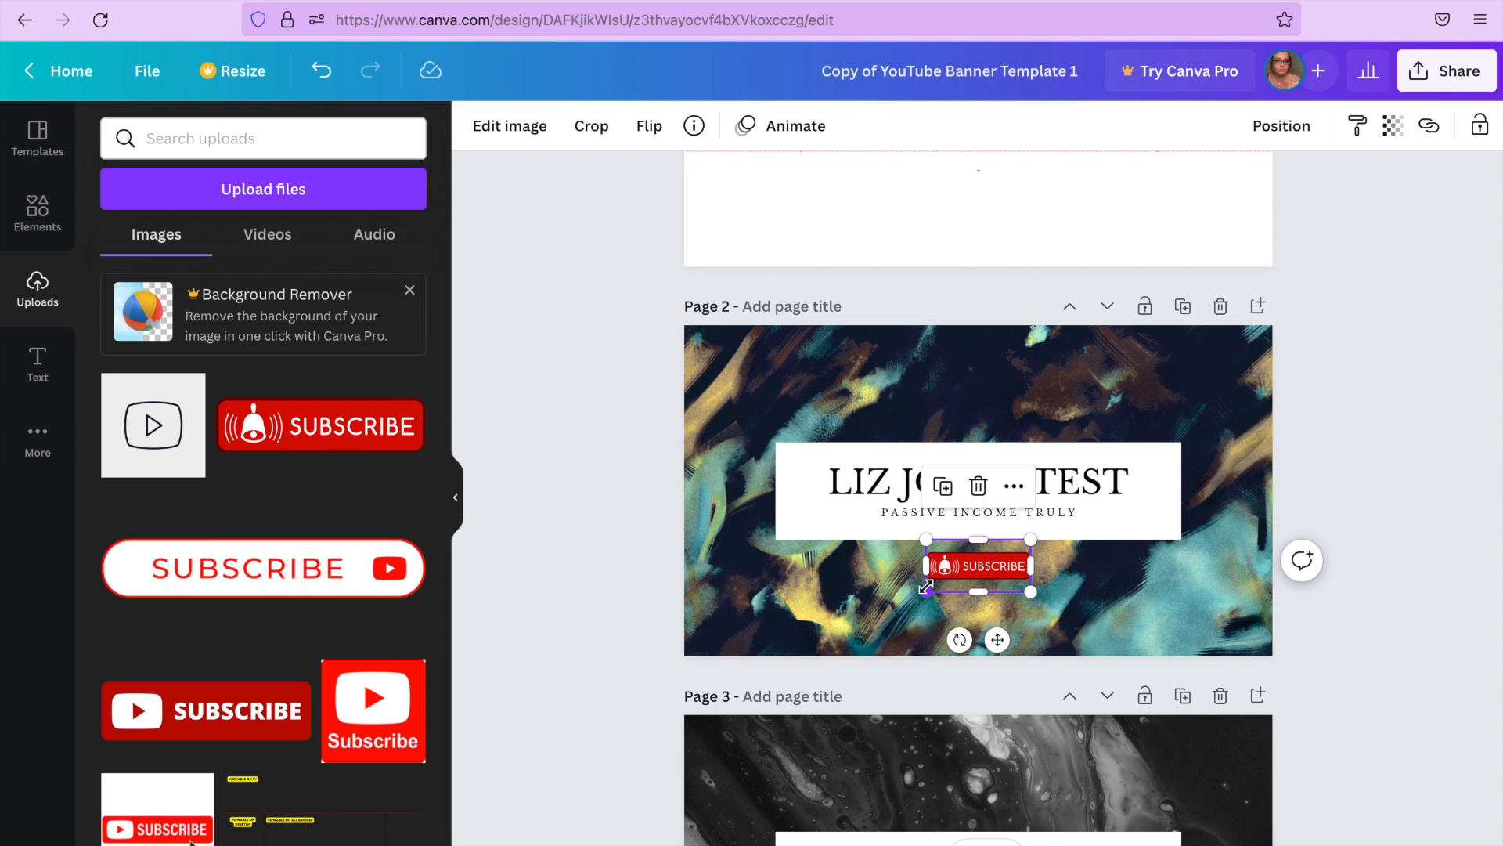
{"action": "left_click_drag", "start_coordinate": [927, 589], "coordinate": [979, 578]}
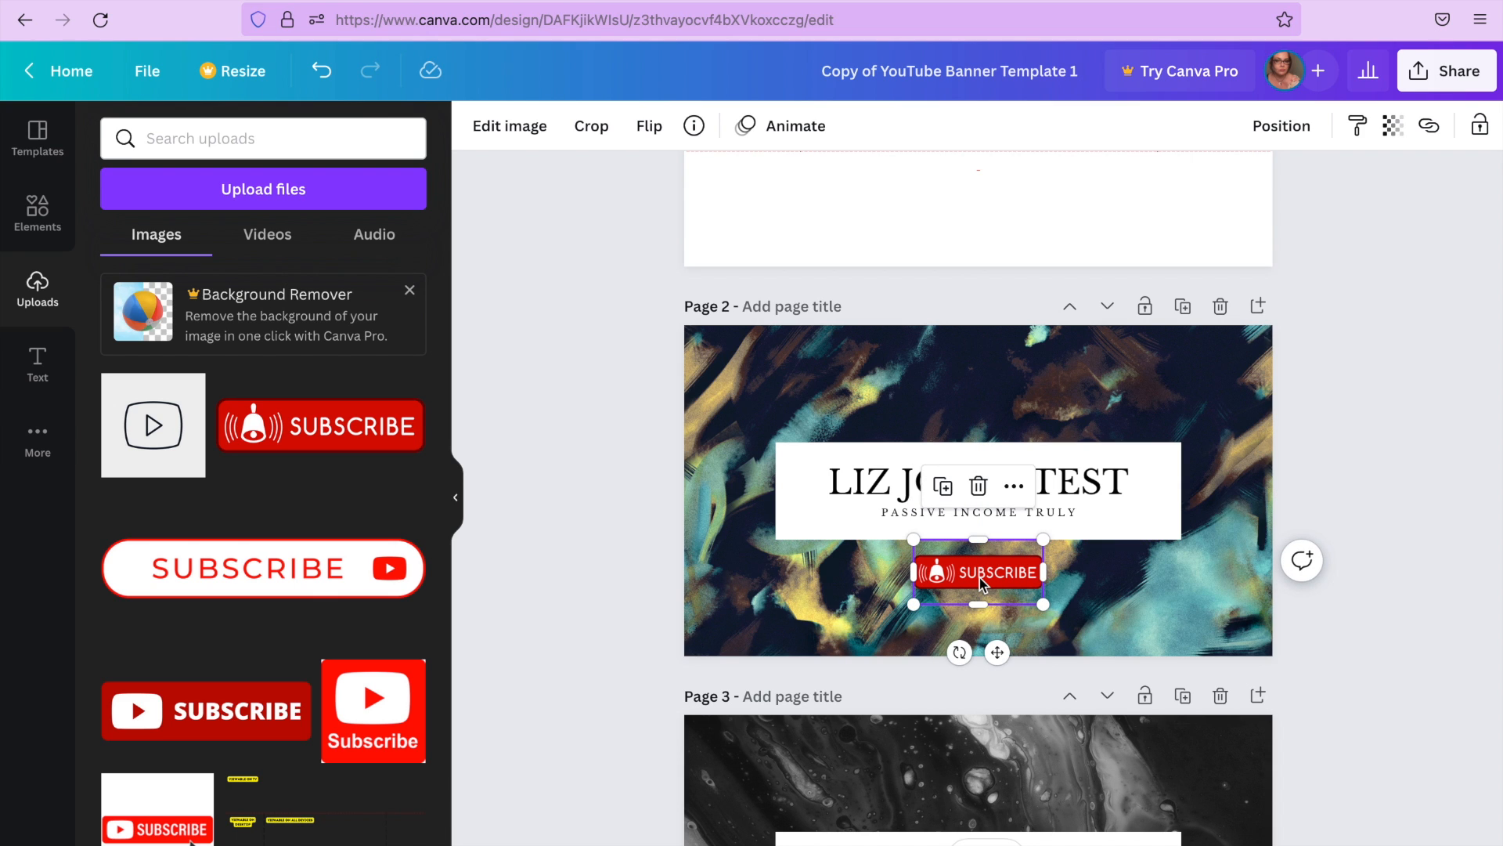
{"action": "left_click_drag", "start_coordinate": [979, 576], "coordinate": [1190, 365]}
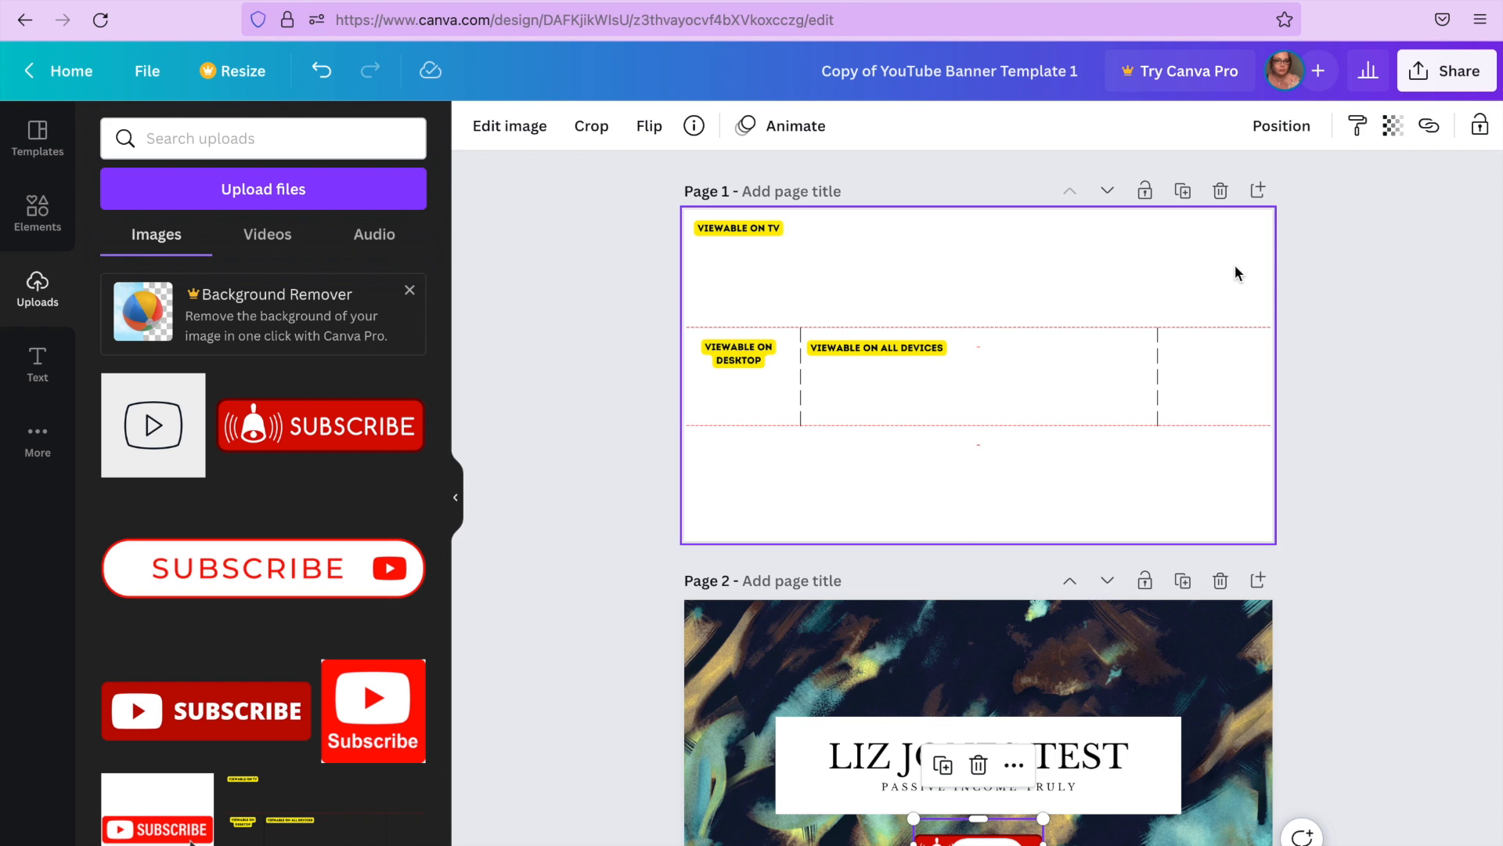
Detach the viewable-area guide image from the page 1 background
{"action": "left_click", "coordinate": [1235, 272]}
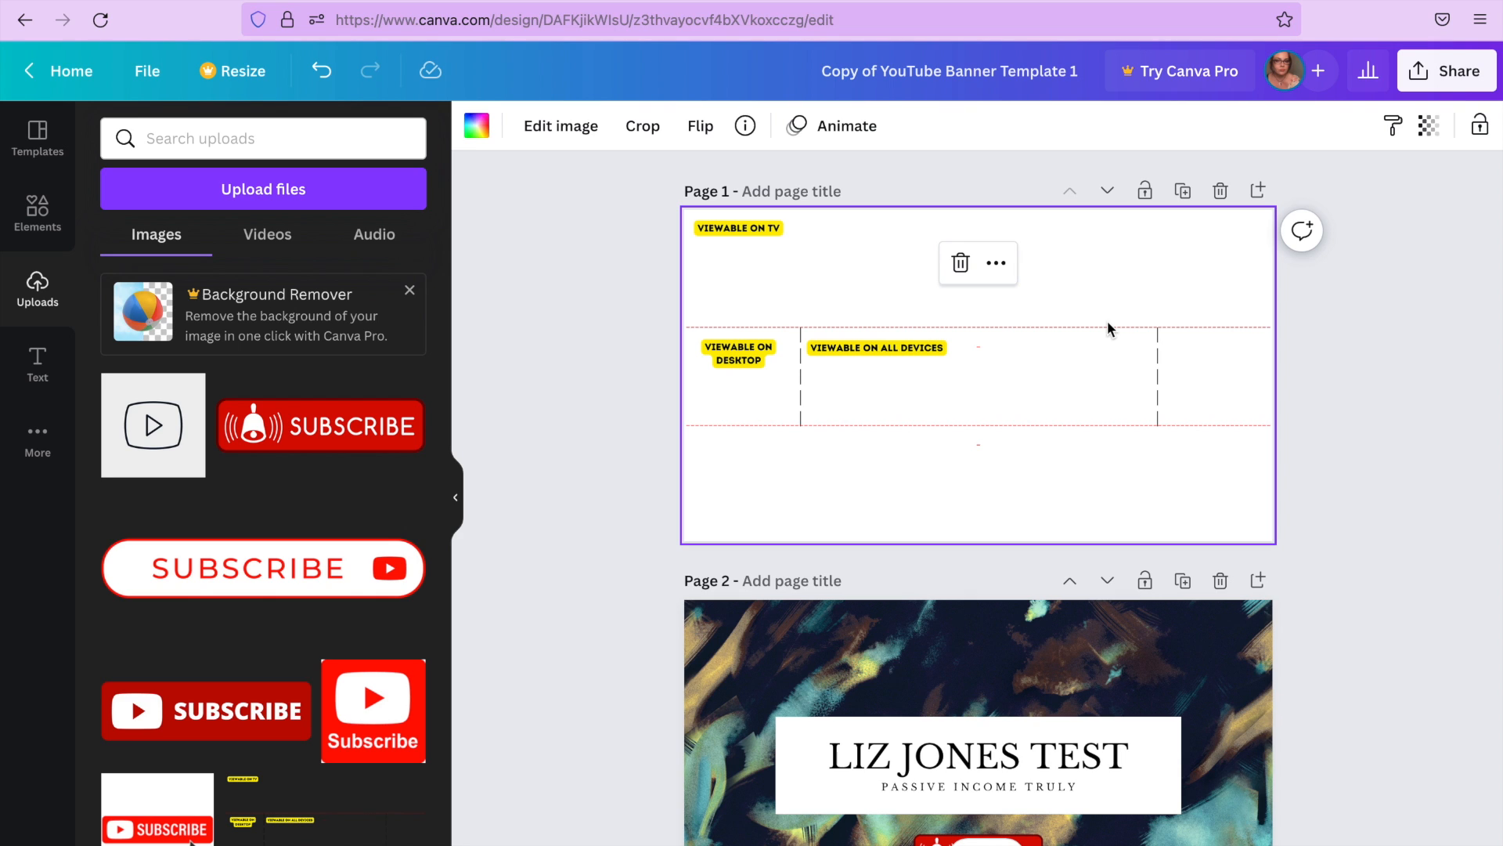
{"action": "left_click", "coordinate": [1388, 380]}
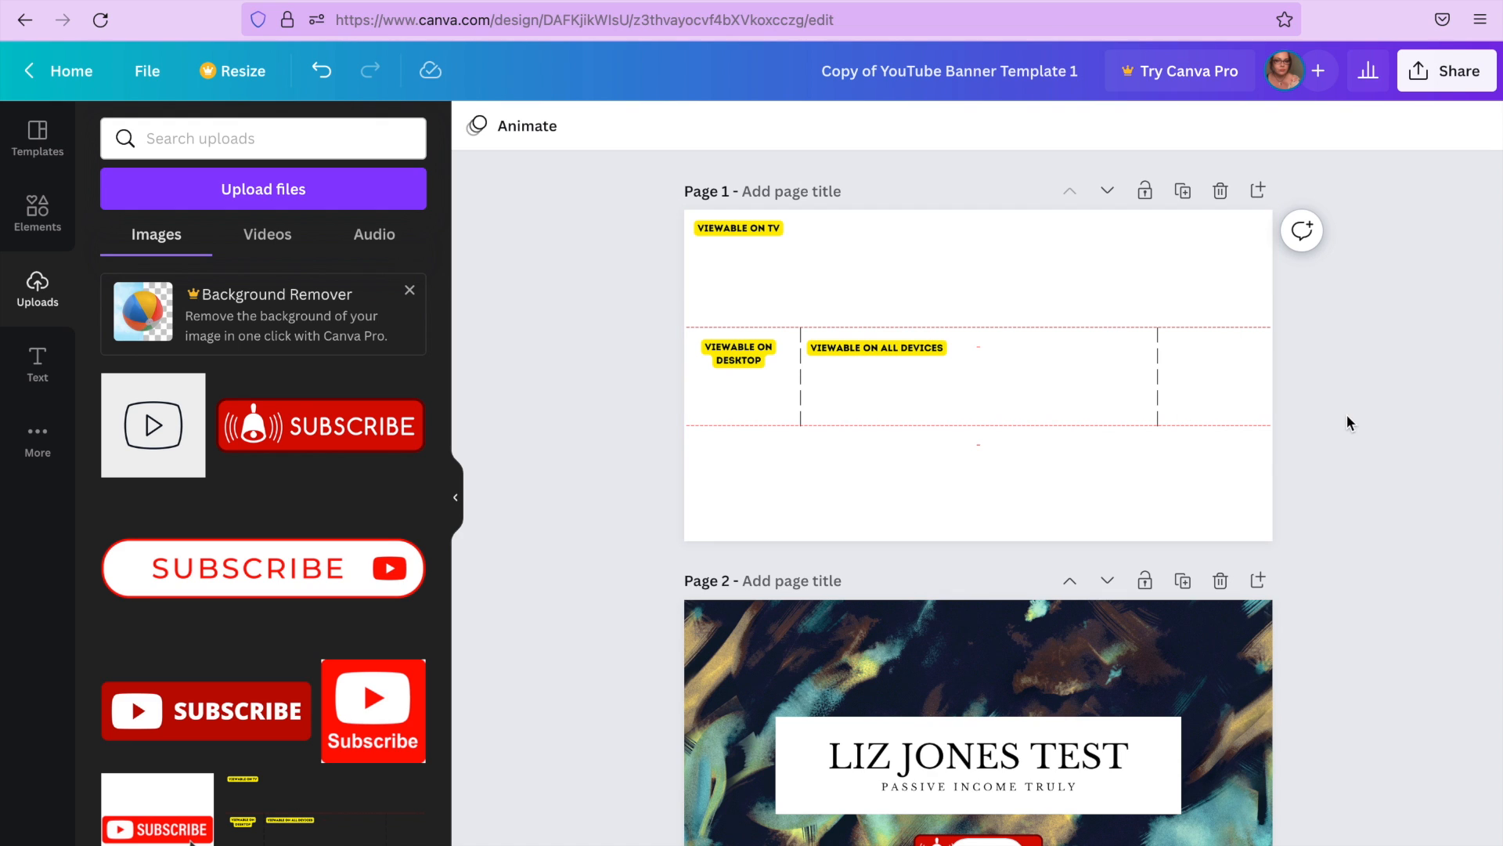
{"action": "right_click", "coordinate": [1060, 381]}
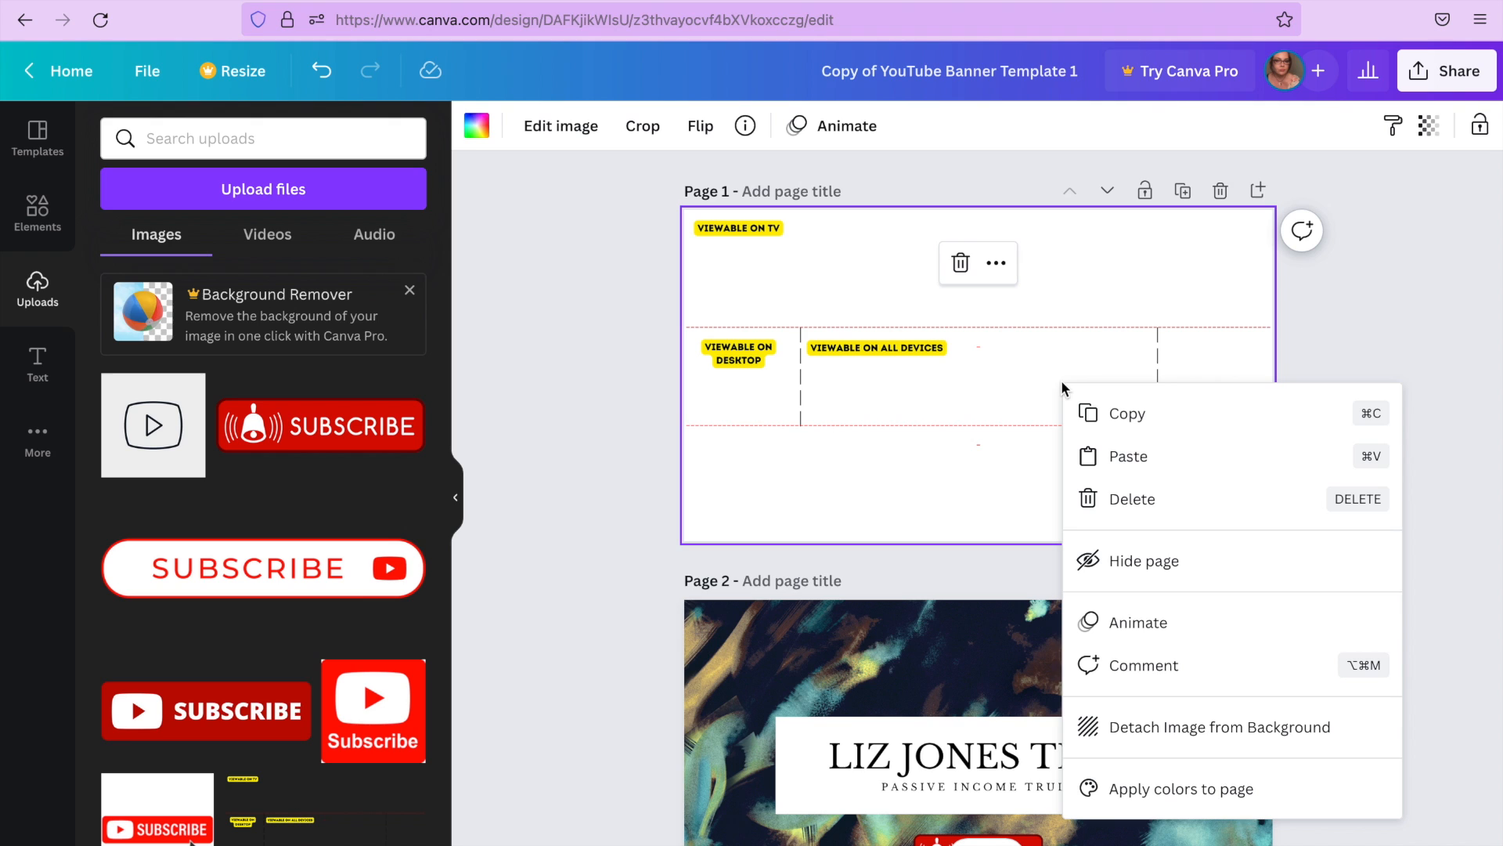
{"action": "left_click", "coordinate": [1193, 728]}
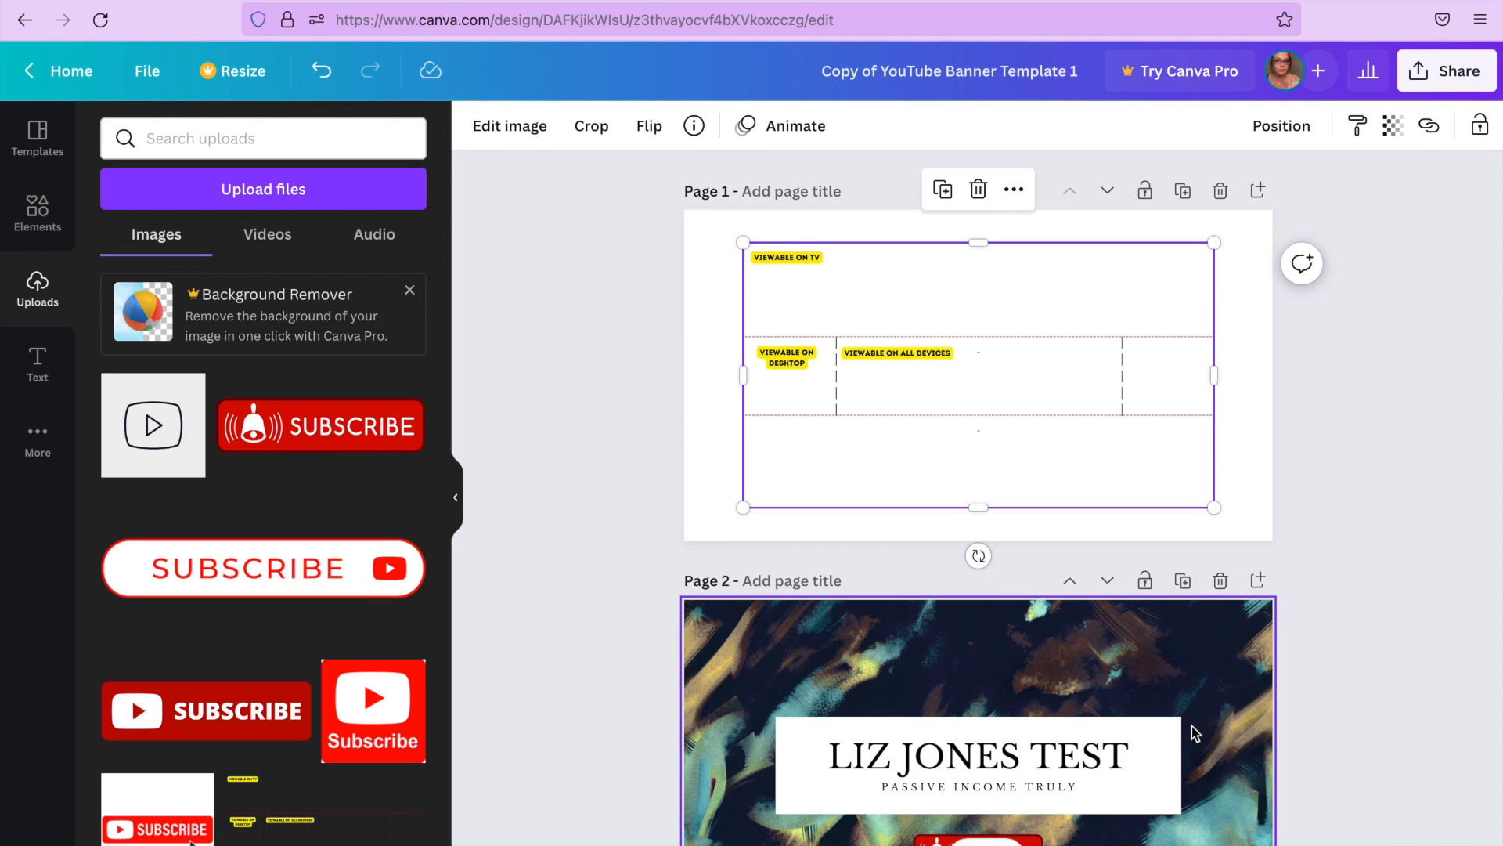
Copy the detached viewable-area guide onto page 2 and stretch it to cover the whole banner
{"action": "scroll", "coordinate": [995, 303], "scroll_direction": "down", "scroll_amount": 3}
{"action": "scroll", "coordinate": [995, 302], "scroll_direction": "up", "scroll_amount": 2}
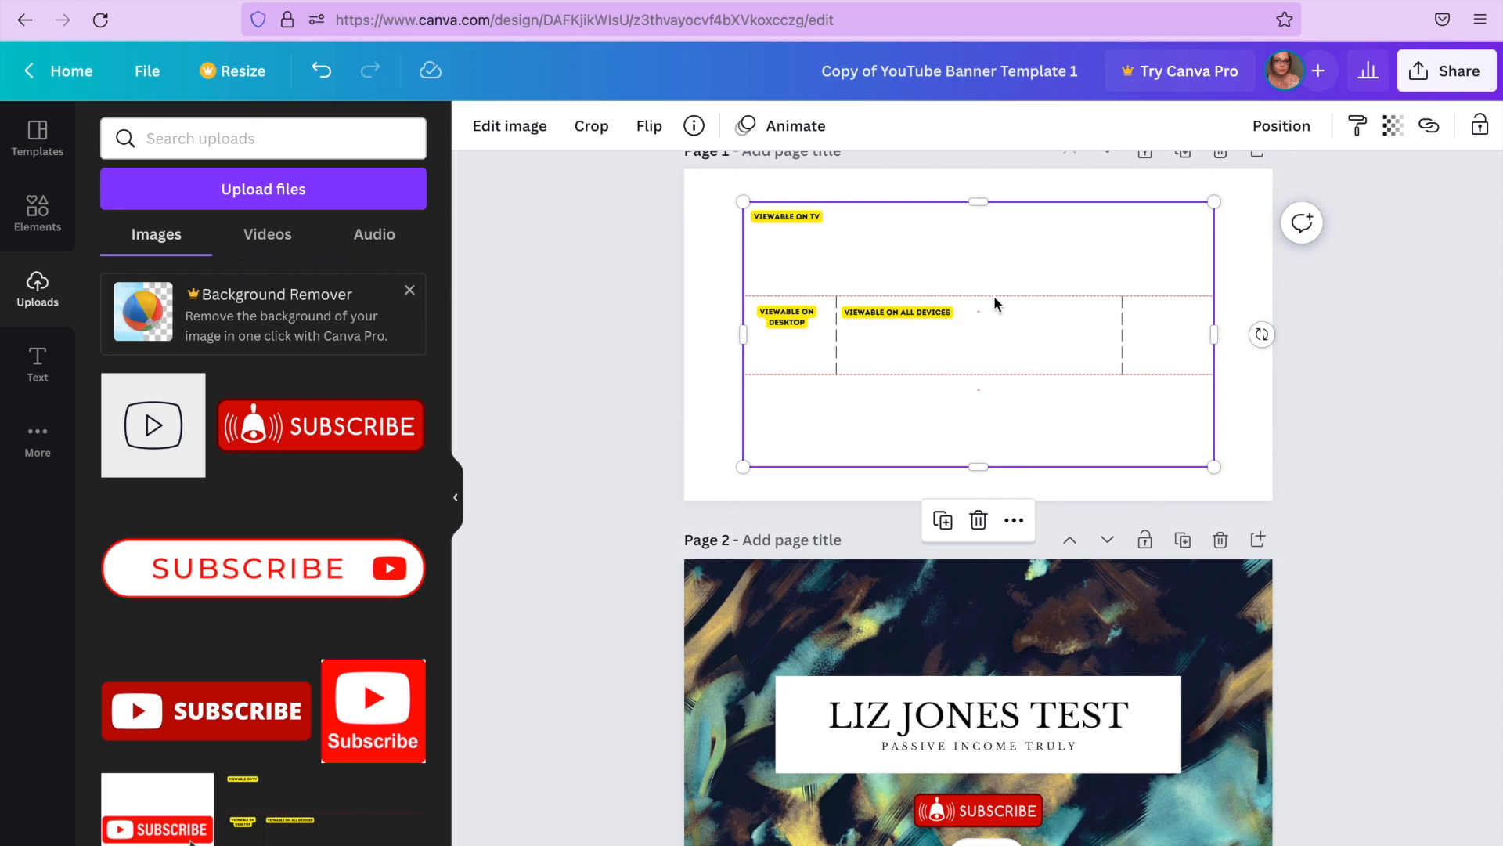
{"action": "right_click", "coordinate": [994, 295]}
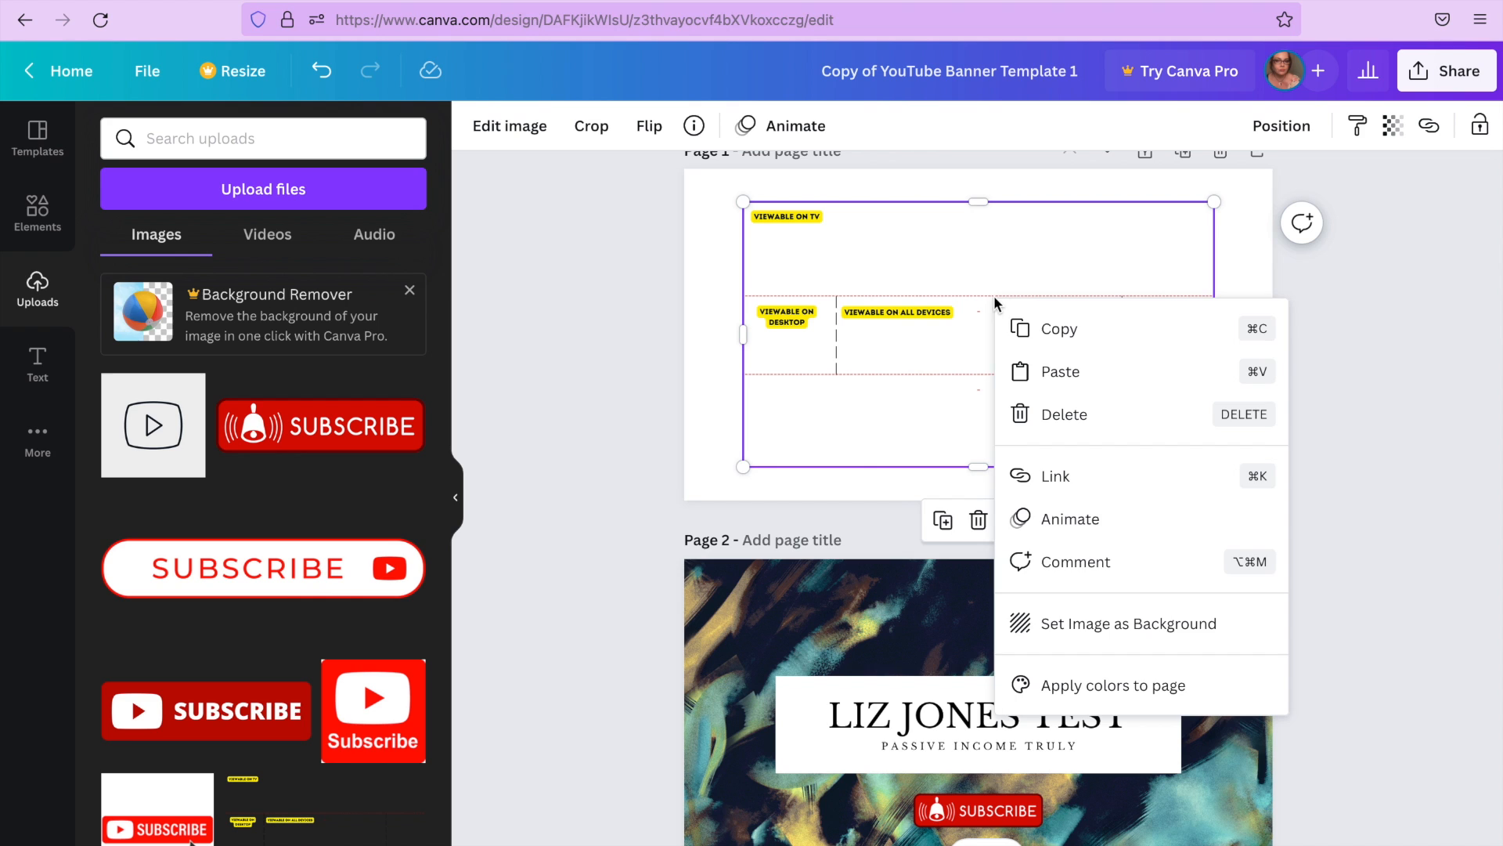
{"action": "left_click", "coordinate": [1054, 325]}
{"action": "left_click", "coordinate": [974, 636]}
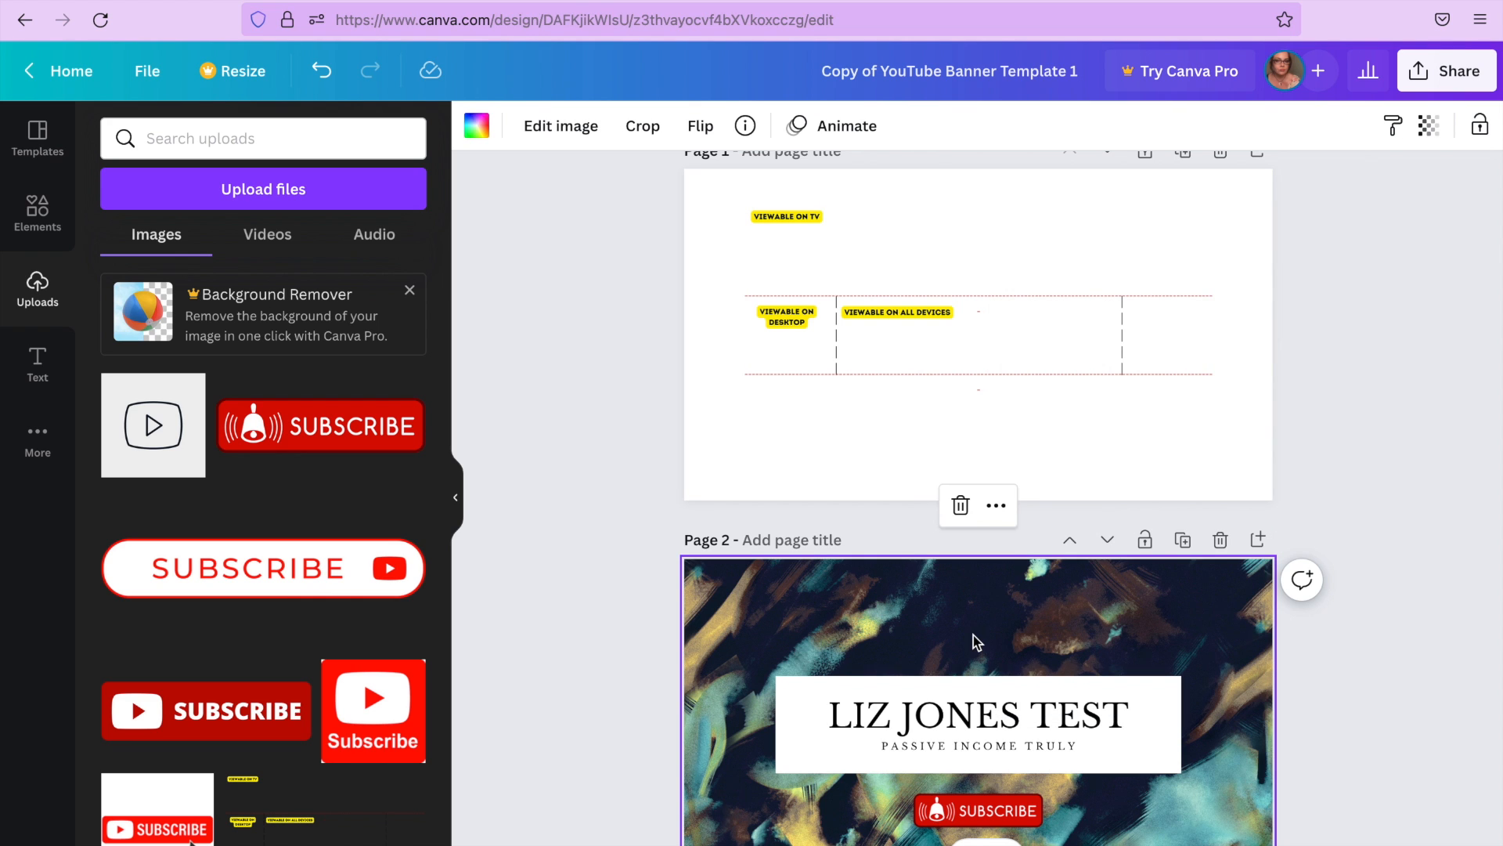
{"action": "scroll", "coordinate": [974, 636], "scroll_direction": "down", "scroll_amount": 3}
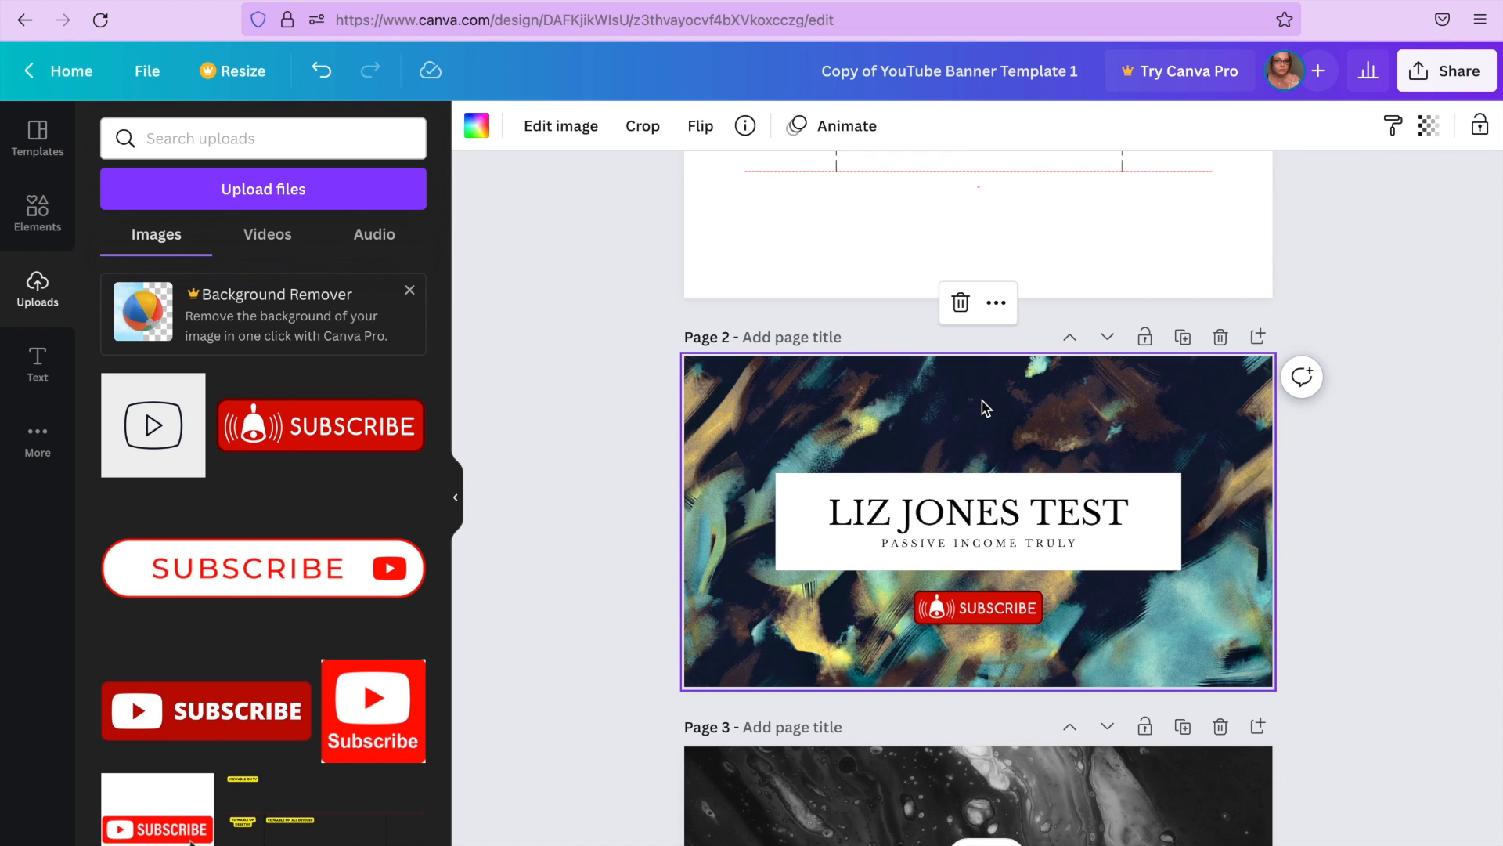
{"action": "key", "text": "ctrl+v"}
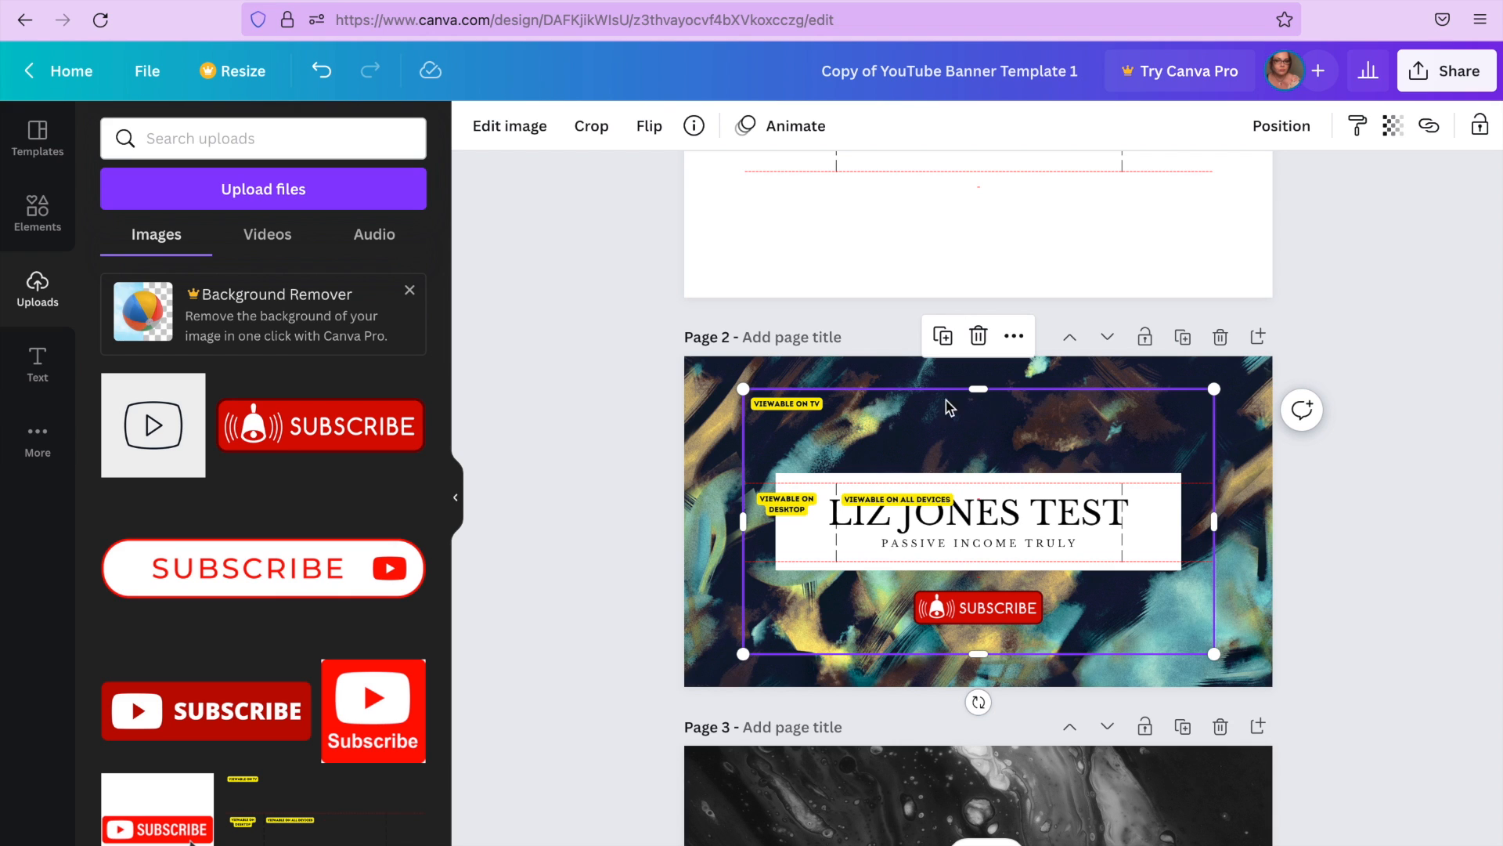
{"action": "left_click_drag", "start_coordinate": [743, 388], "coordinate": [685, 356]}
{"action": "left_click_drag", "start_coordinate": [1235, 670], "coordinate": [1294, 703]}
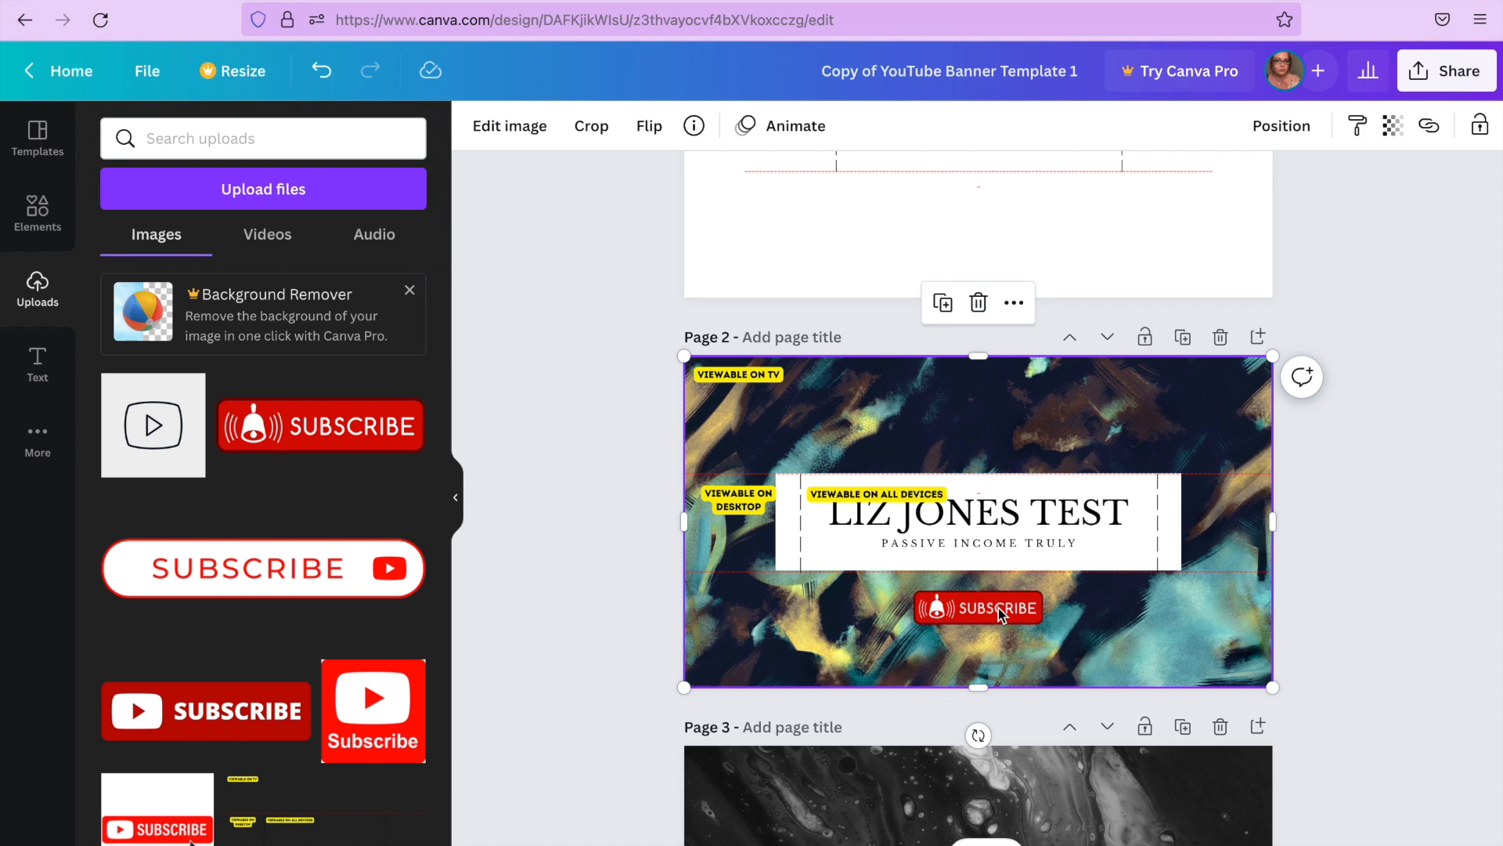
Shrink the red SUBSCRIBE graphic into the white box beside the tagline and check its position against the viewable-area guide
{"action": "left_click_drag", "start_coordinate": [1191, 523], "coordinate": [1251, 222]}
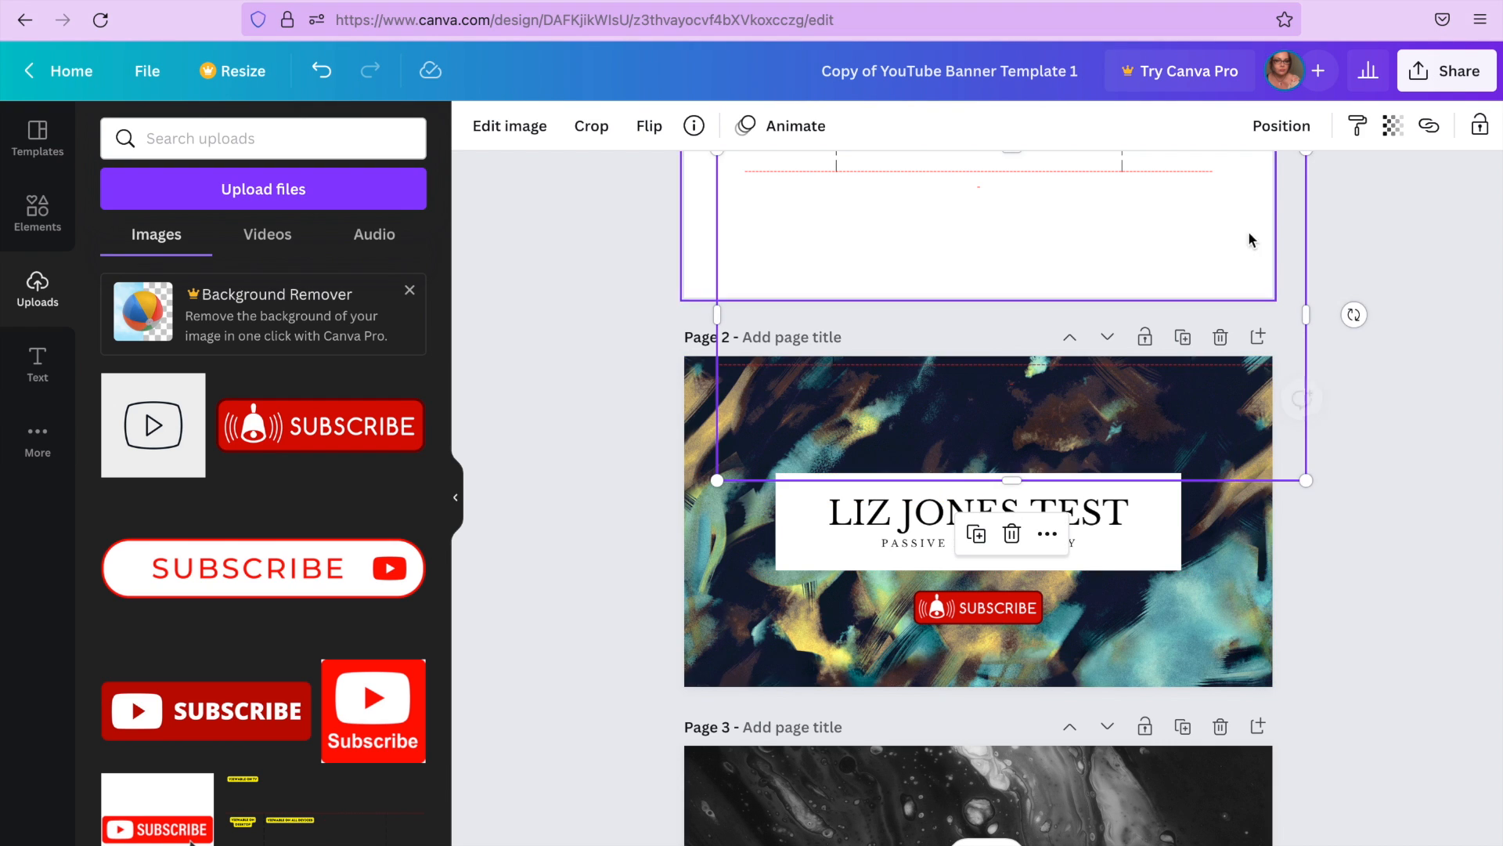
{"action": "left_click_drag", "start_coordinate": [998, 608], "coordinate": [1120, 546]}
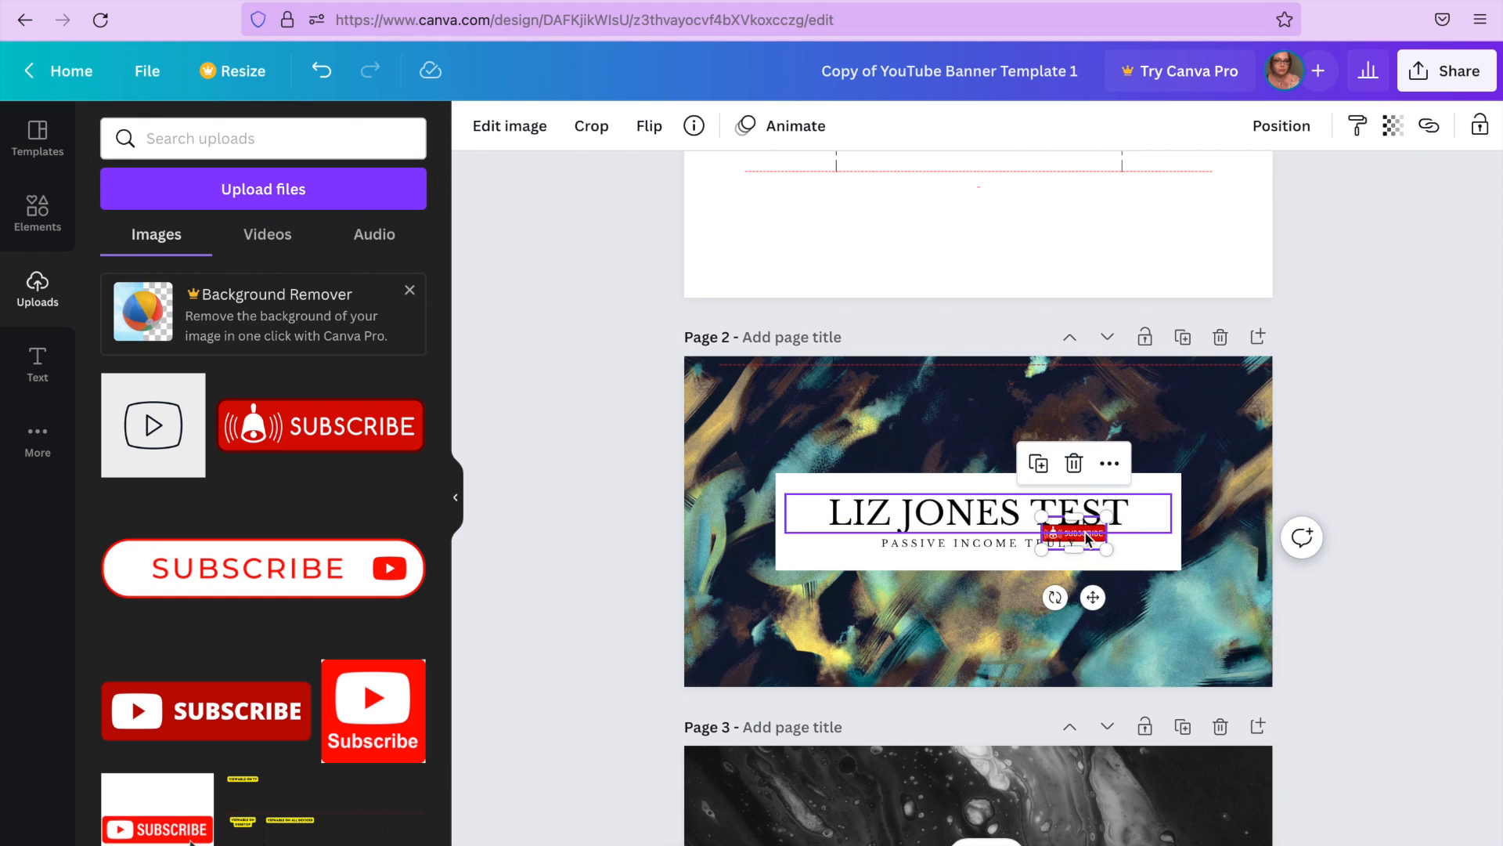
{"action": "left_click", "coordinate": [1086, 533]}
{"action": "left_click", "coordinate": [1088, 541]}
{"action": "left_click_drag", "start_coordinate": [1098, 540], "coordinate": [1136, 544]}
{"action": "left_click", "coordinate": [1271, 385]}
{"action": "left_click_drag", "start_coordinate": [1281, 270], "coordinate": [1245, 457]}
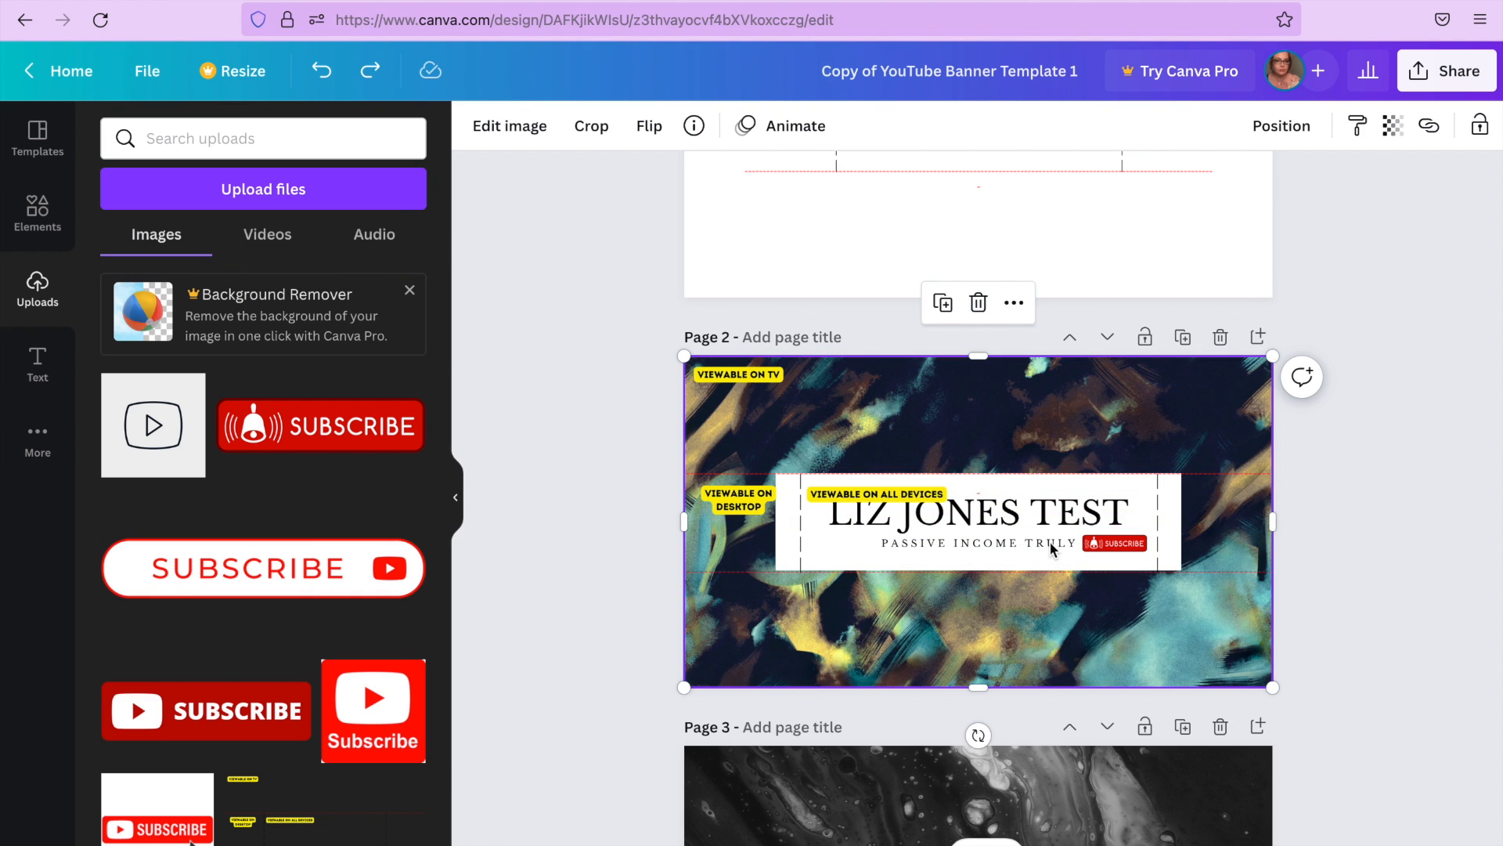
Take the guide off the page 2 banner and shift the tagline and red SUBSCRIBE graphic left within the white box
{"action": "left_click_drag", "start_coordinate": [1209, 587], "coordinate": [1217, 302]}
{"action": "left_click_drag", "start_coordinate": [1031, 545], "coordinate": [988, 538]}
{"action": "left_click_drag", "start_coordinate": [1117, 540], "coordinate": [1083, 536]}
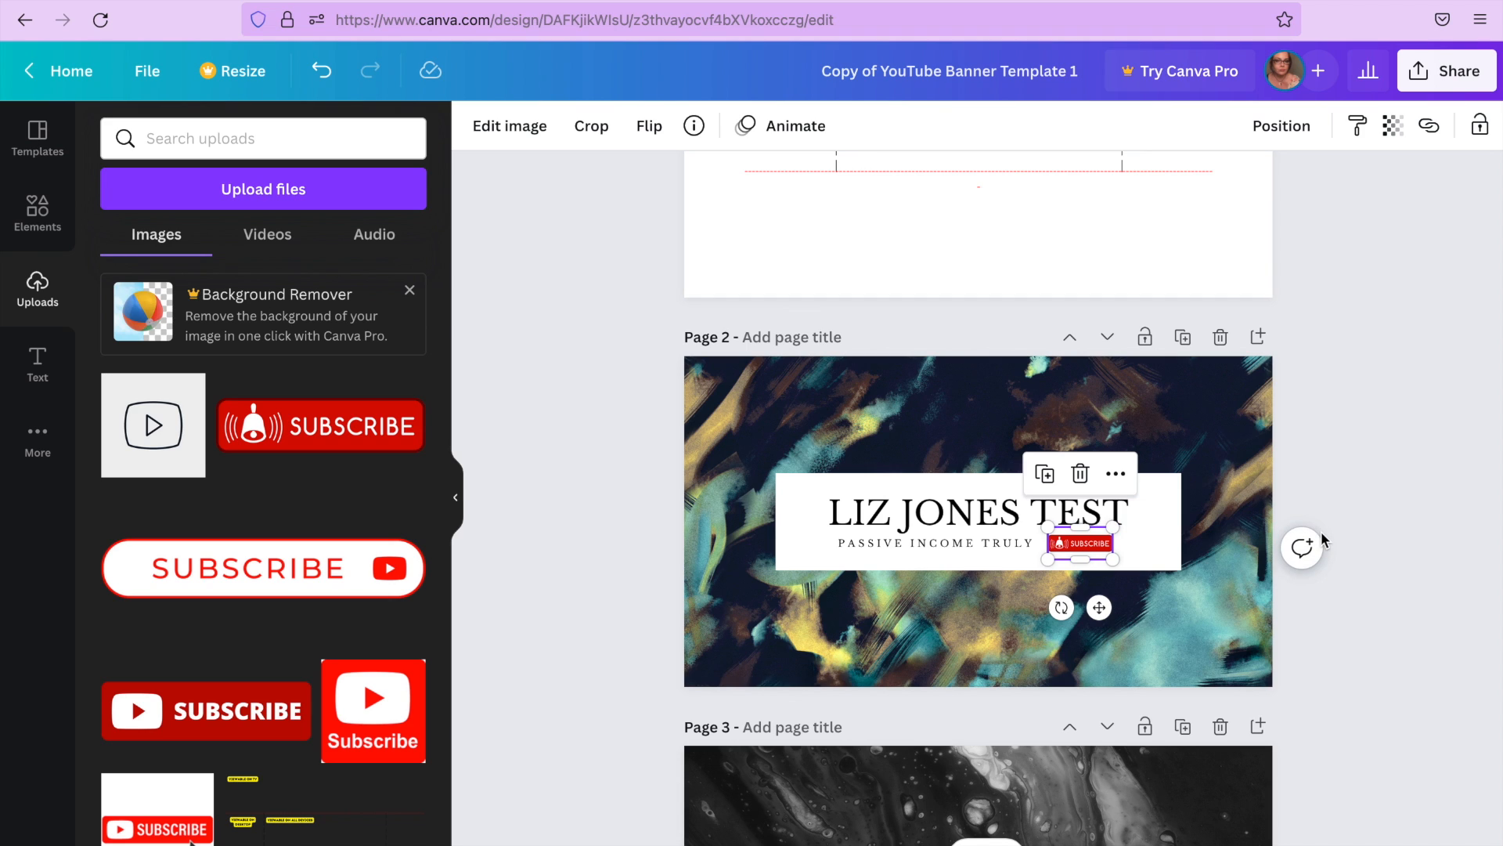
{"action": "left_click", "coordinate": [1369, 440]}
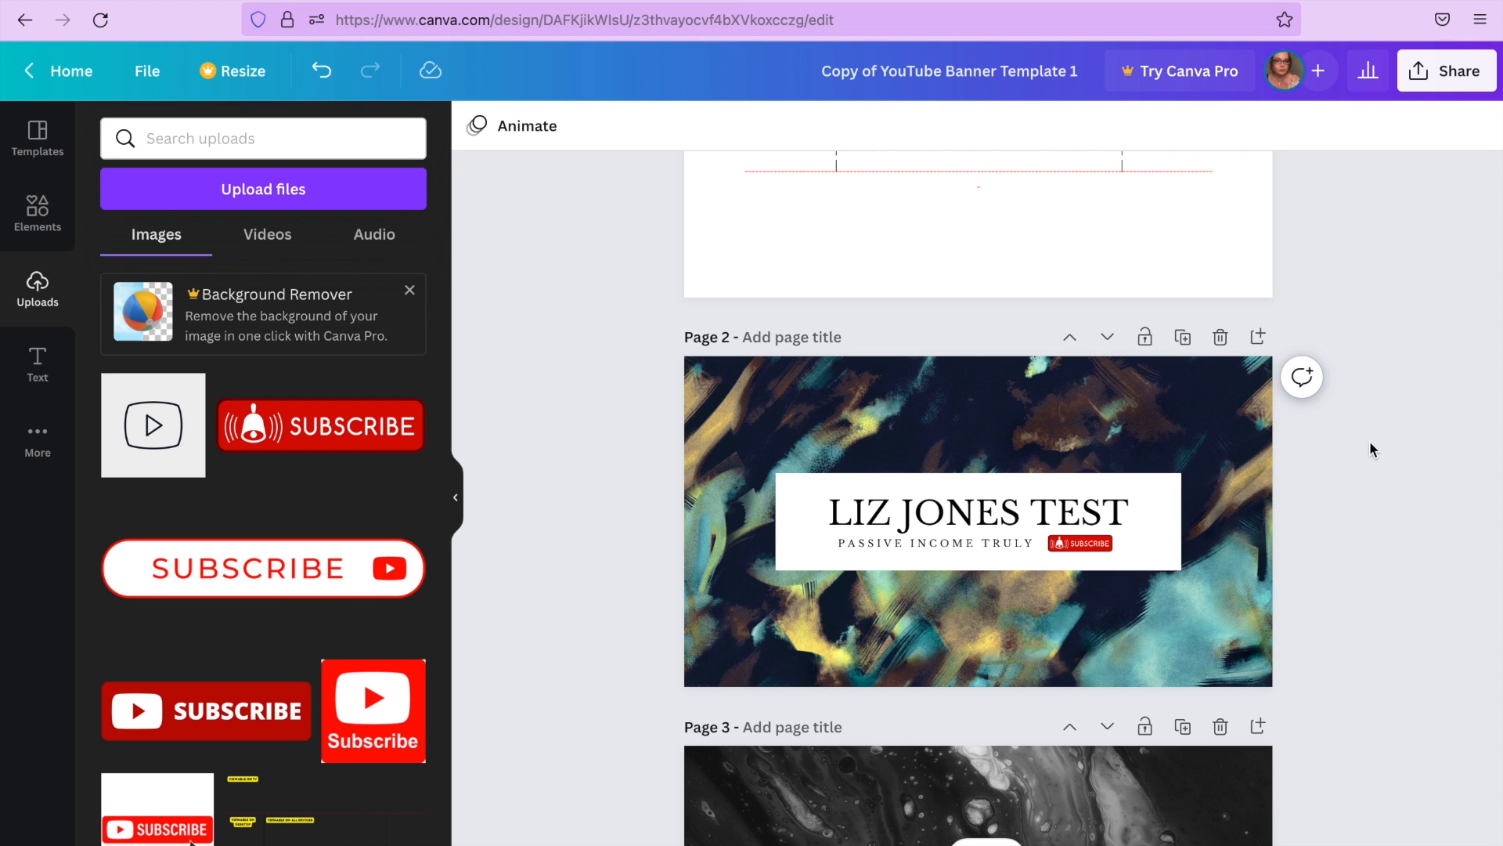
Try Montserrat Classic and League Spartan on the page 2 heading, and set the font back to Libre Baskerville
{"action": "scroll", "coordinate": [1337, 581], "scroll_direction": "down", "scroll_amount": 10}
{"action": "scroll", "coordinate": [1337, 581], "scroll_direction": "up", "scroll_amount": 7}
{"action": "scroll", "coordinate": [1336, 588], "scroll_direction": "up", "scroll_amount": 5}
{"action": "left_click", "coordinate": [978, 511]}
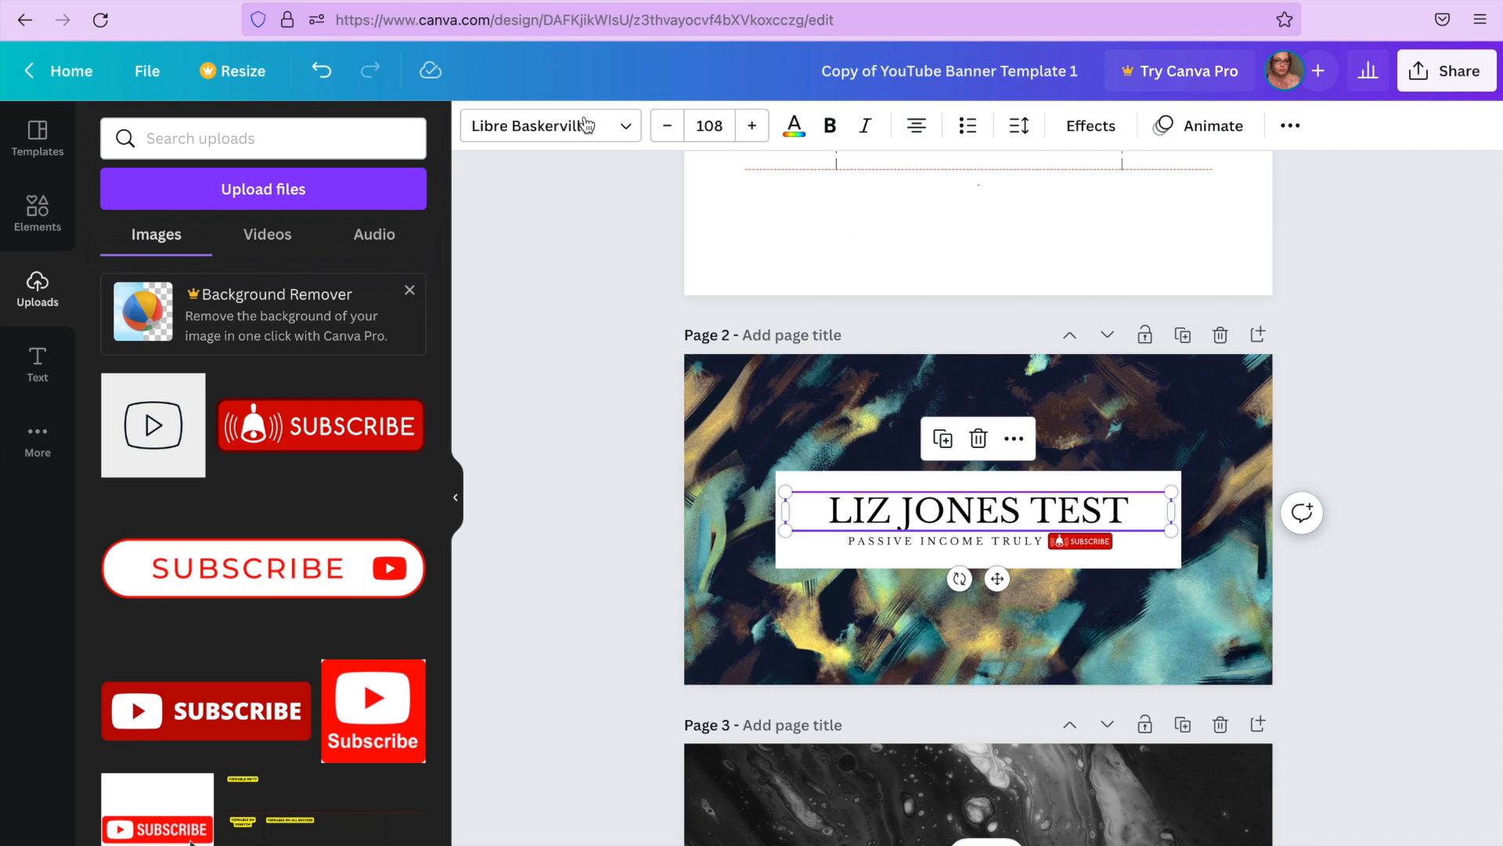
{"action": "left_click", "coordinate": [585, 125]}
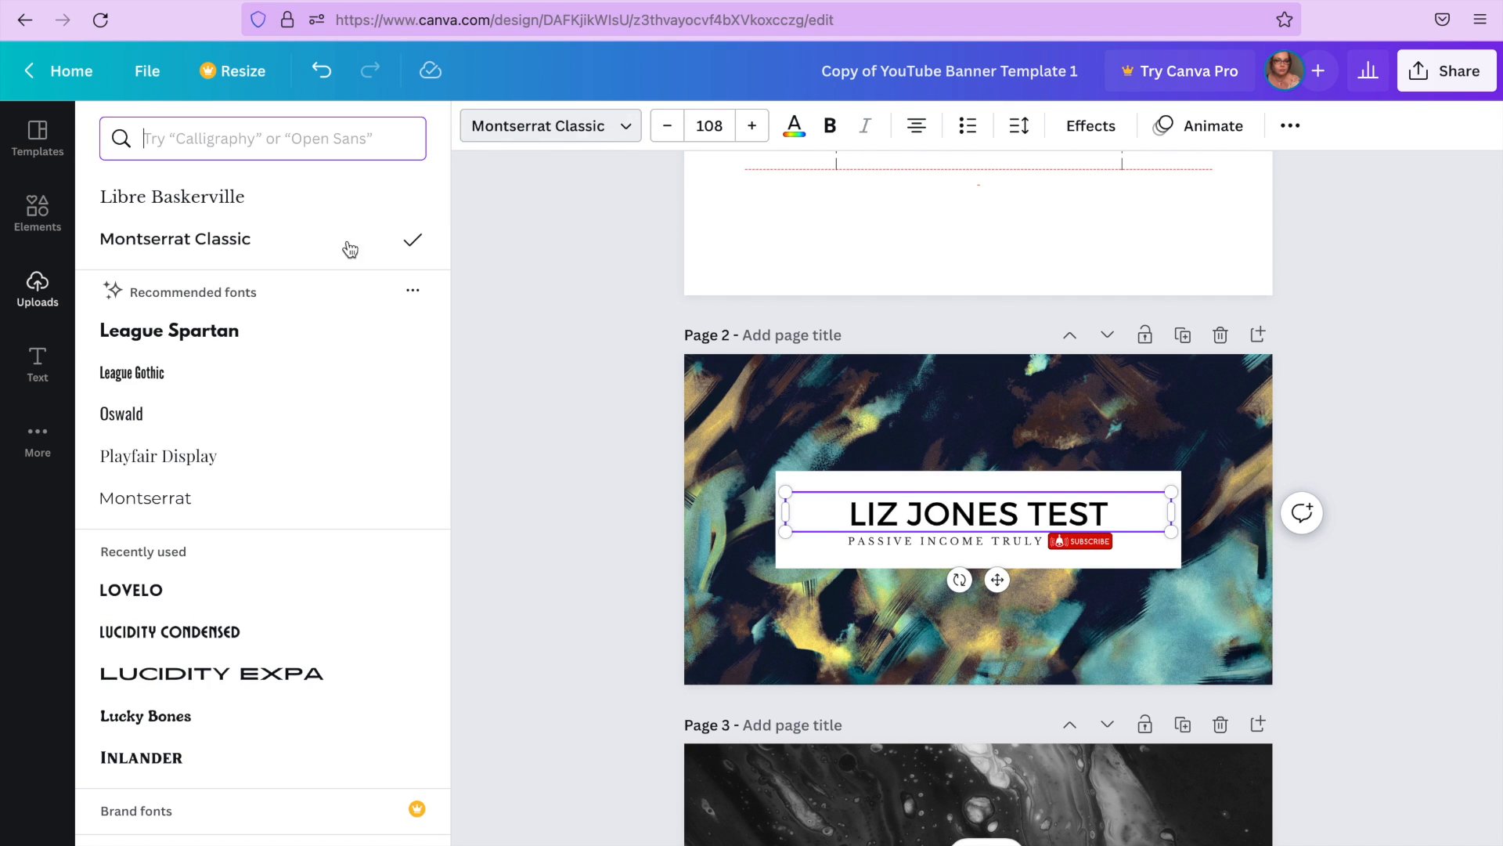
{"action": "left_click", "coordinate": [211, 342]}
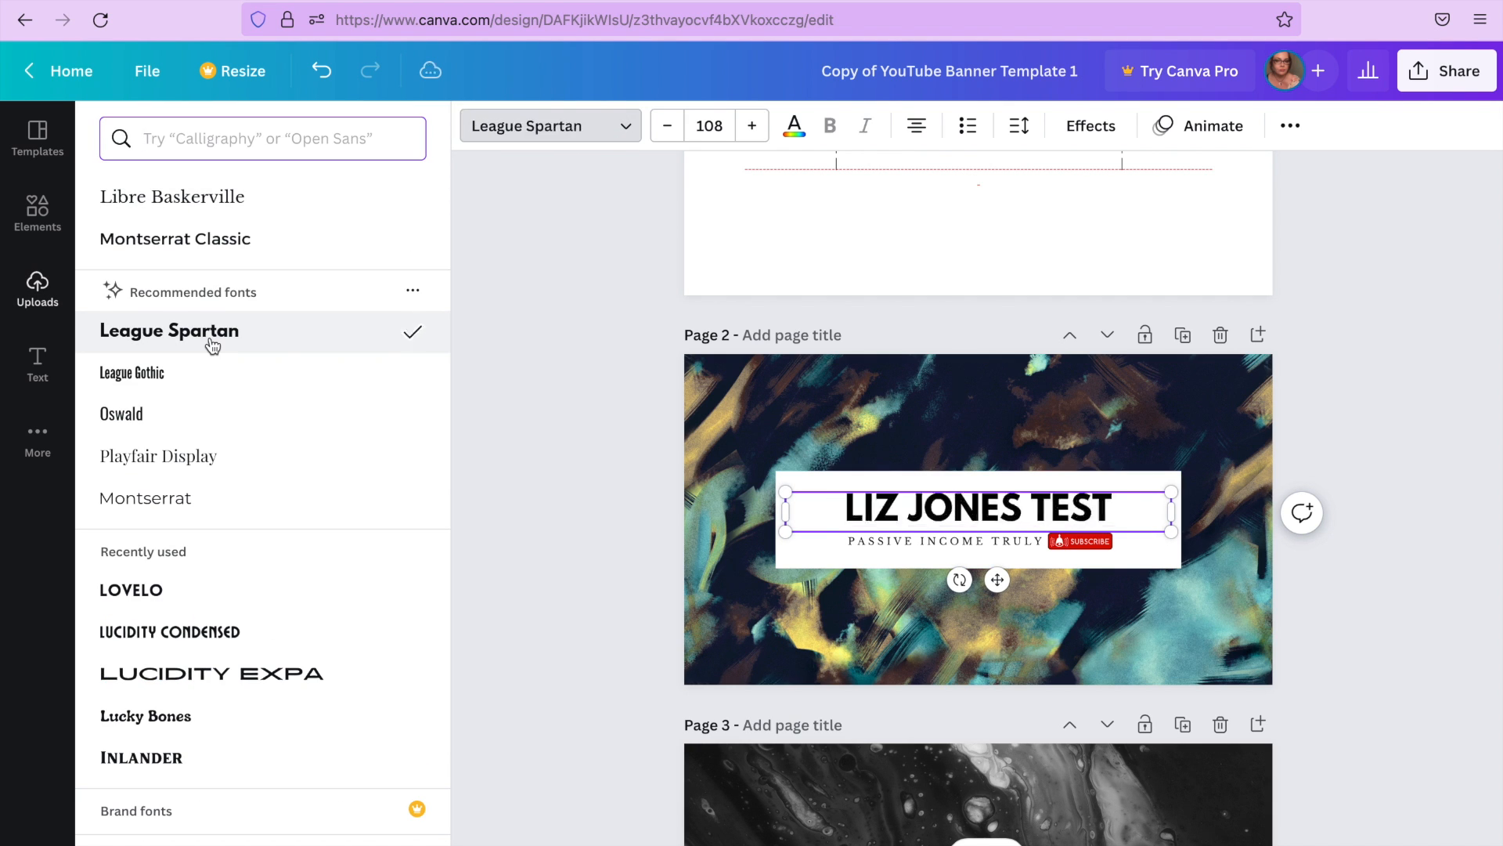
{"action": "left_click", "coordinate": [231, 219]}
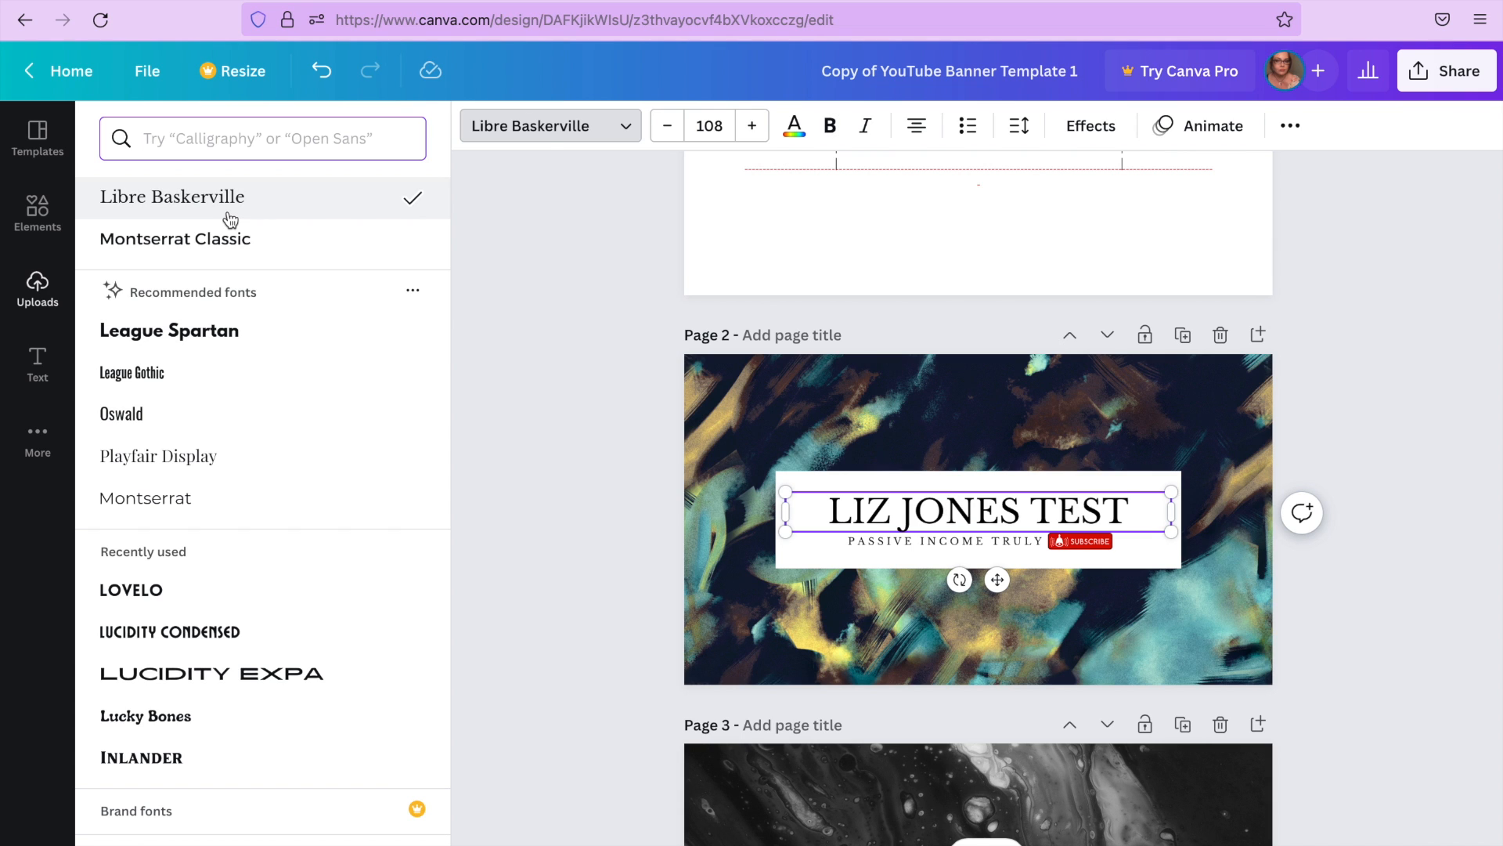
{"action": "left_click", "coordinate": [1353, 474]}
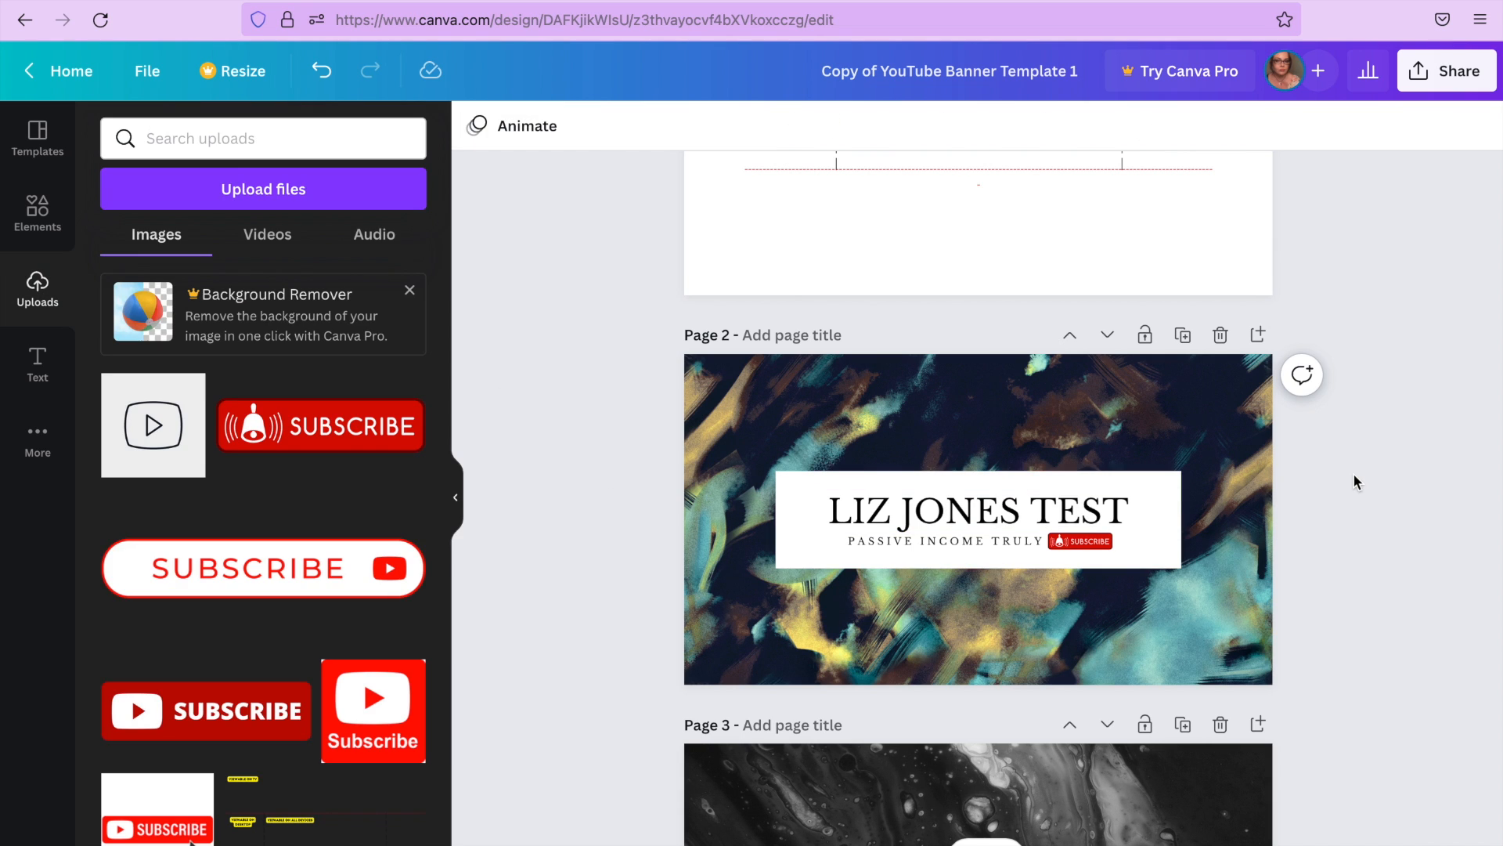
Download only page 2 of the design as a PNG at 2560 × 1440 px
{"action": "left_click", "coordinate": [1476, 69]}
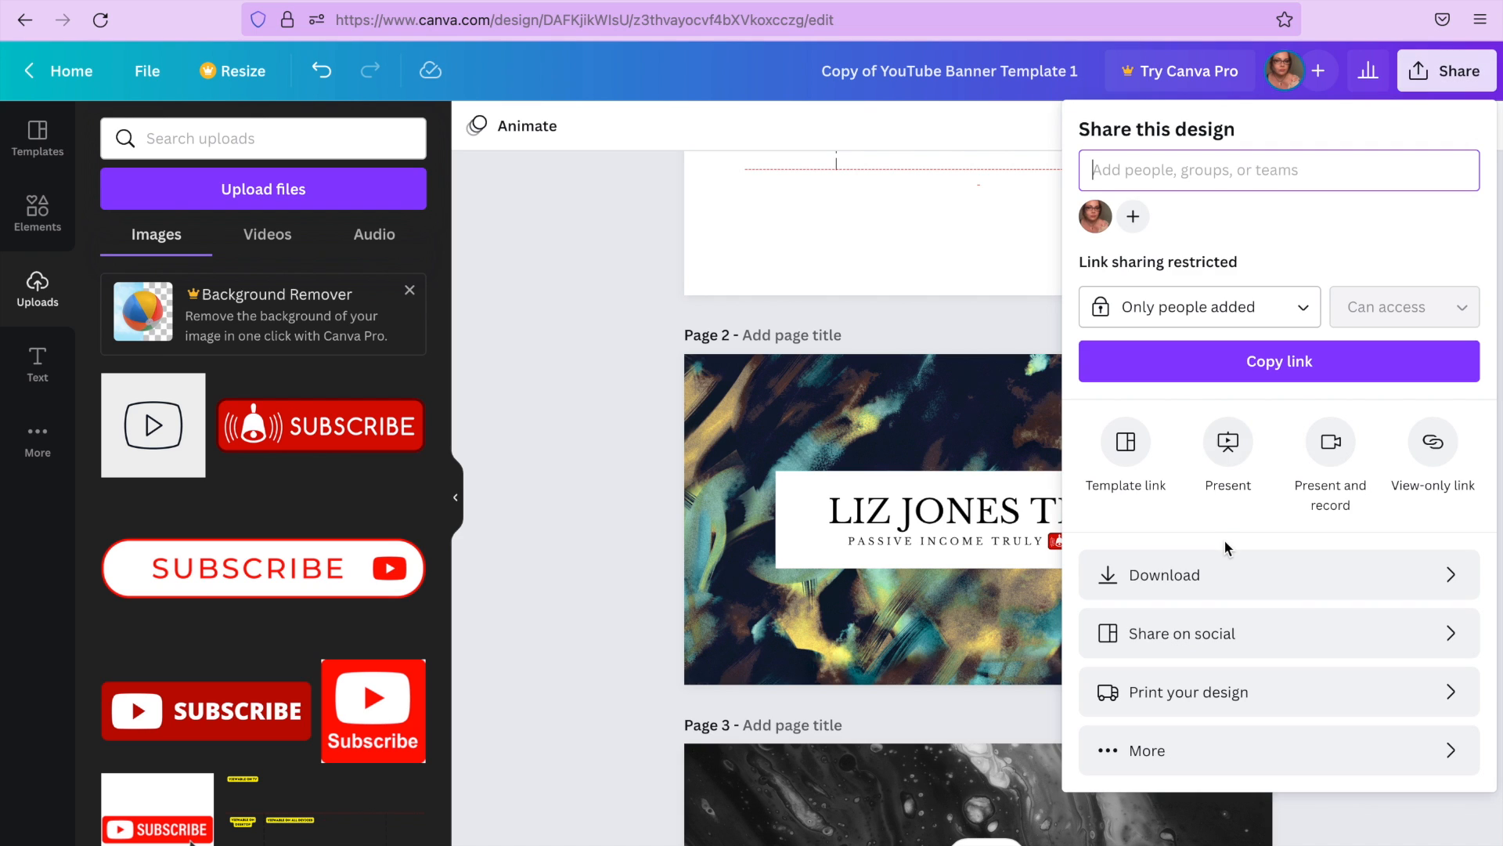
{"action": "left_click", "coordinate": [1206, 590]}
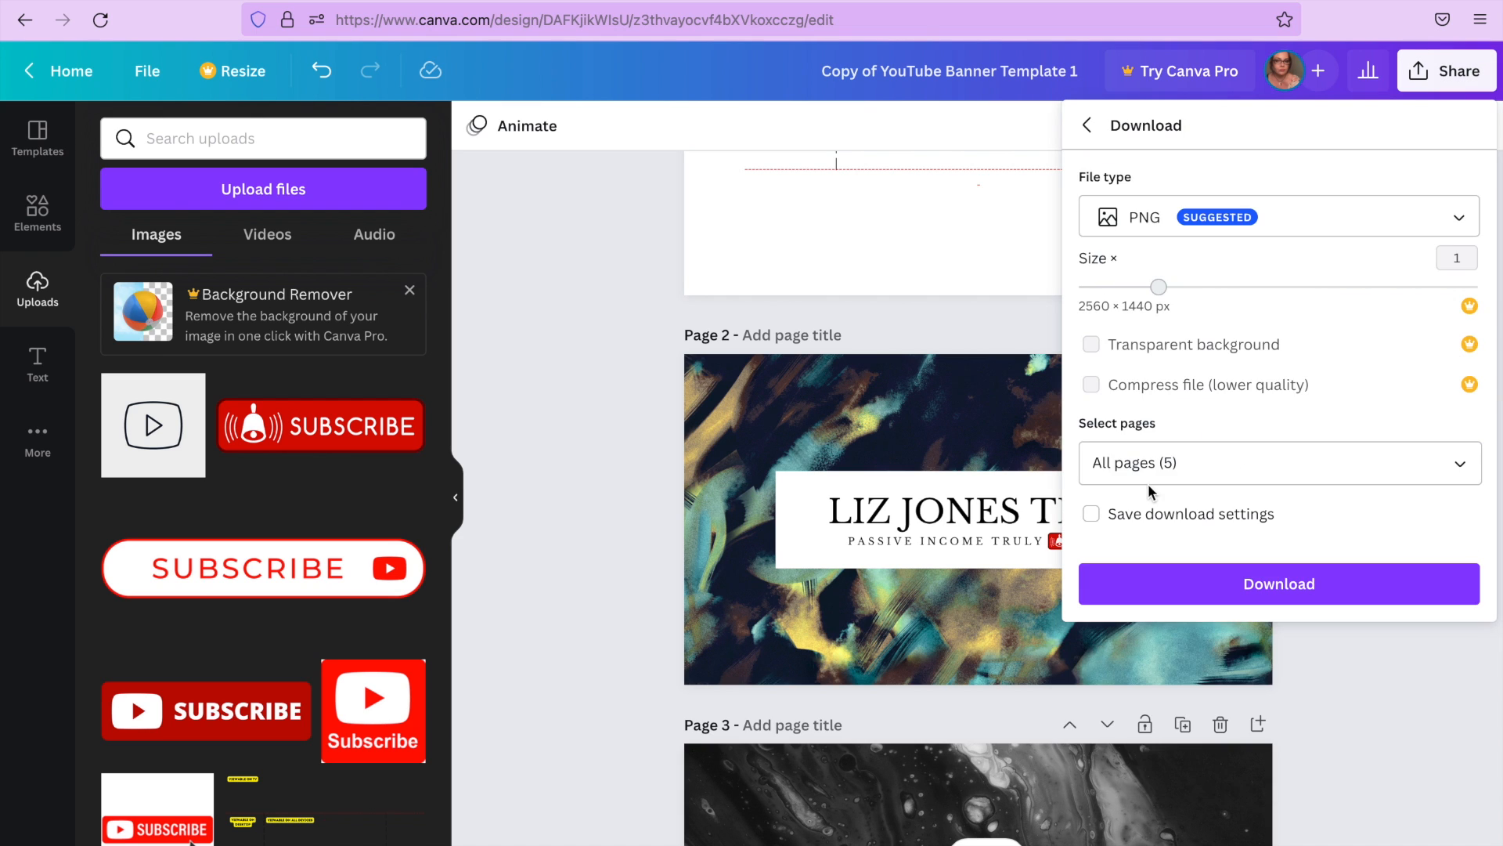
{"action": "left_click", "coordinate": [1263, 457]}
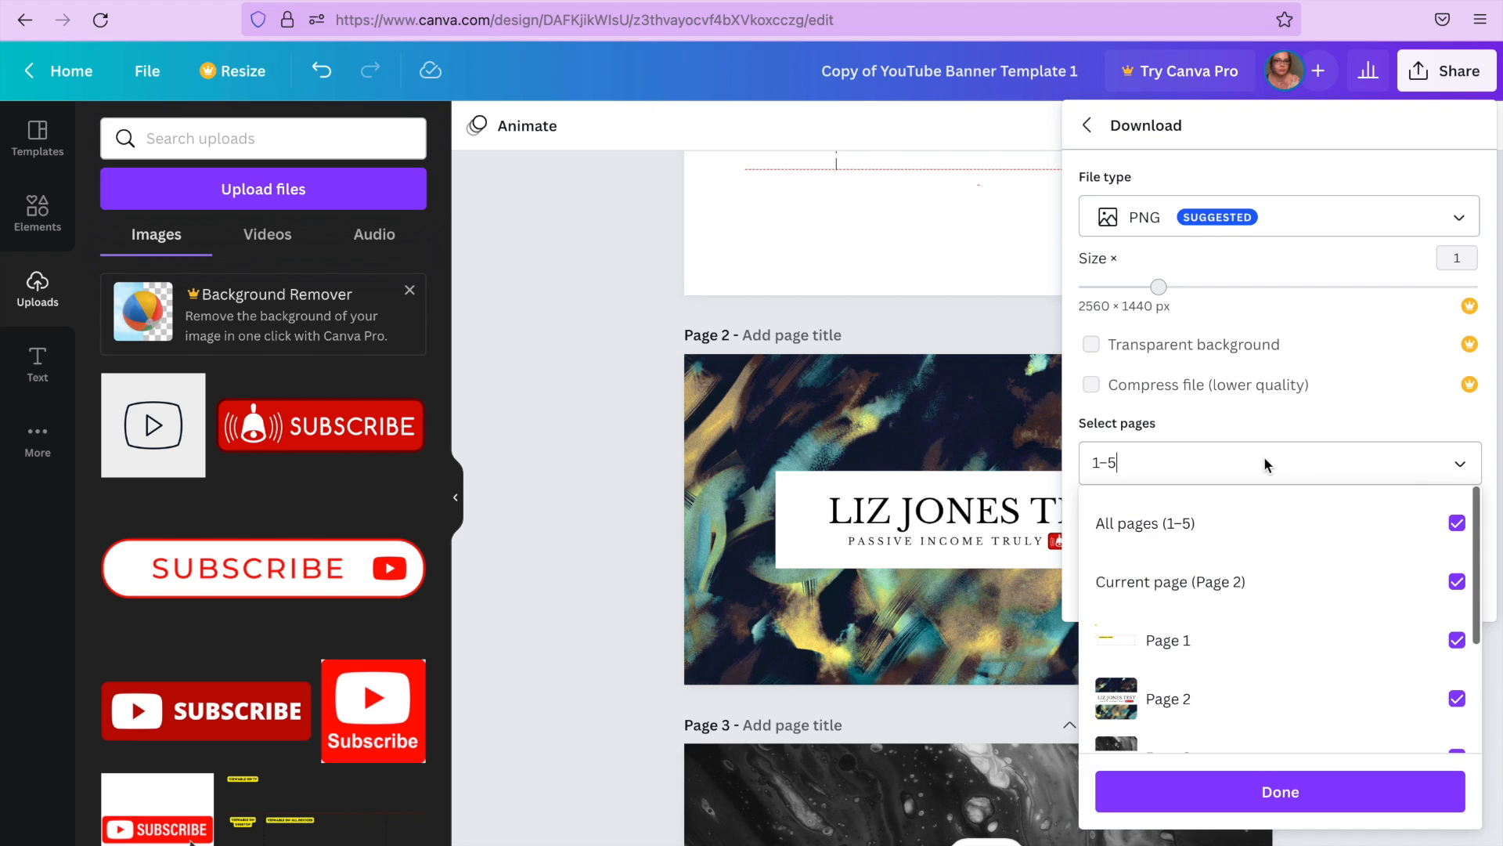
{"action": "left_click", "coordinate": [1457, 525]}
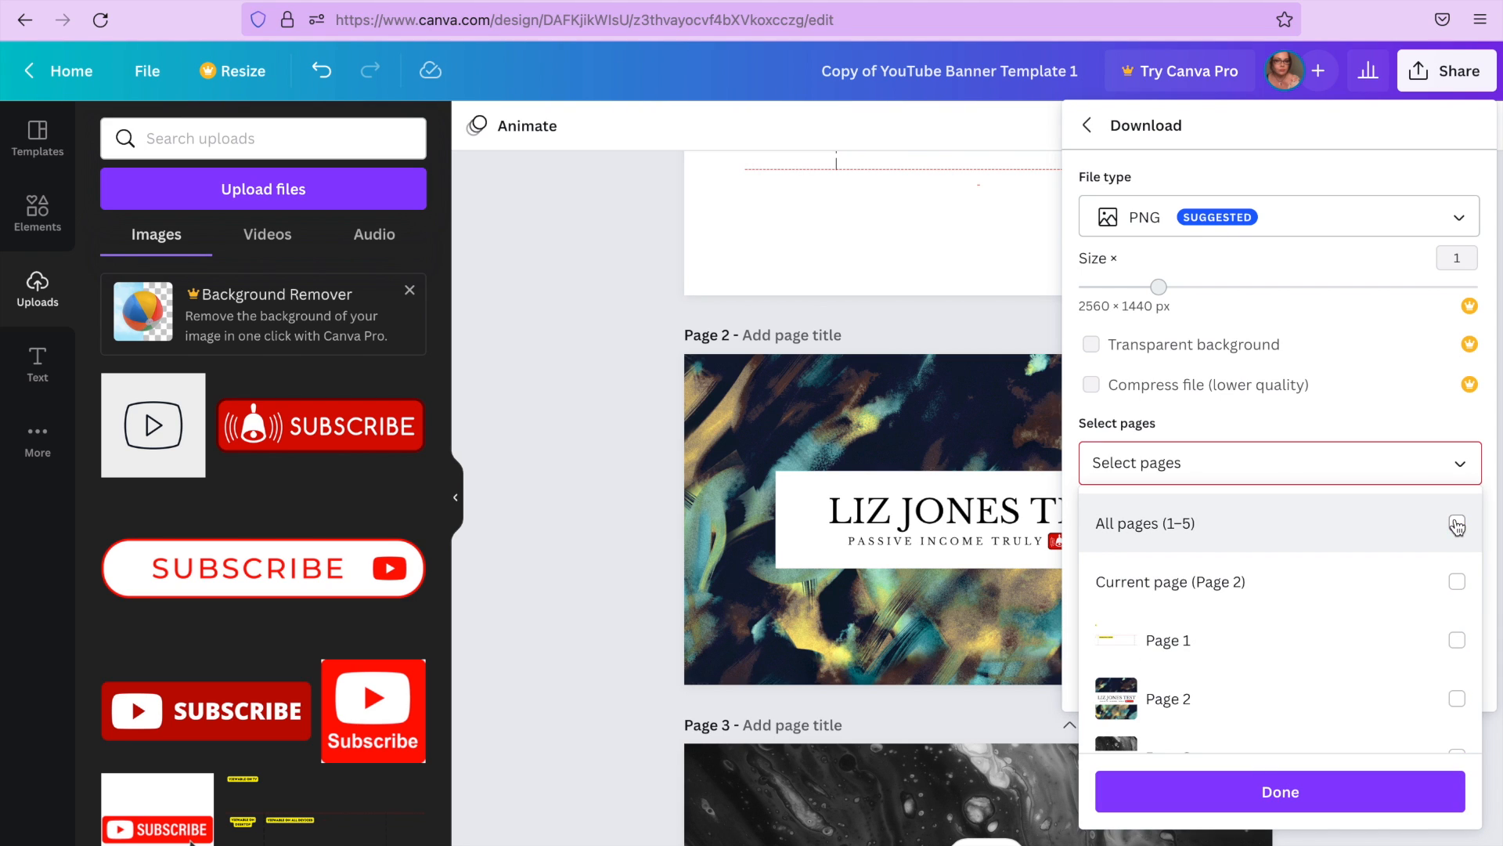
{"action": "left_click", "coordinate": [1457, 699]}
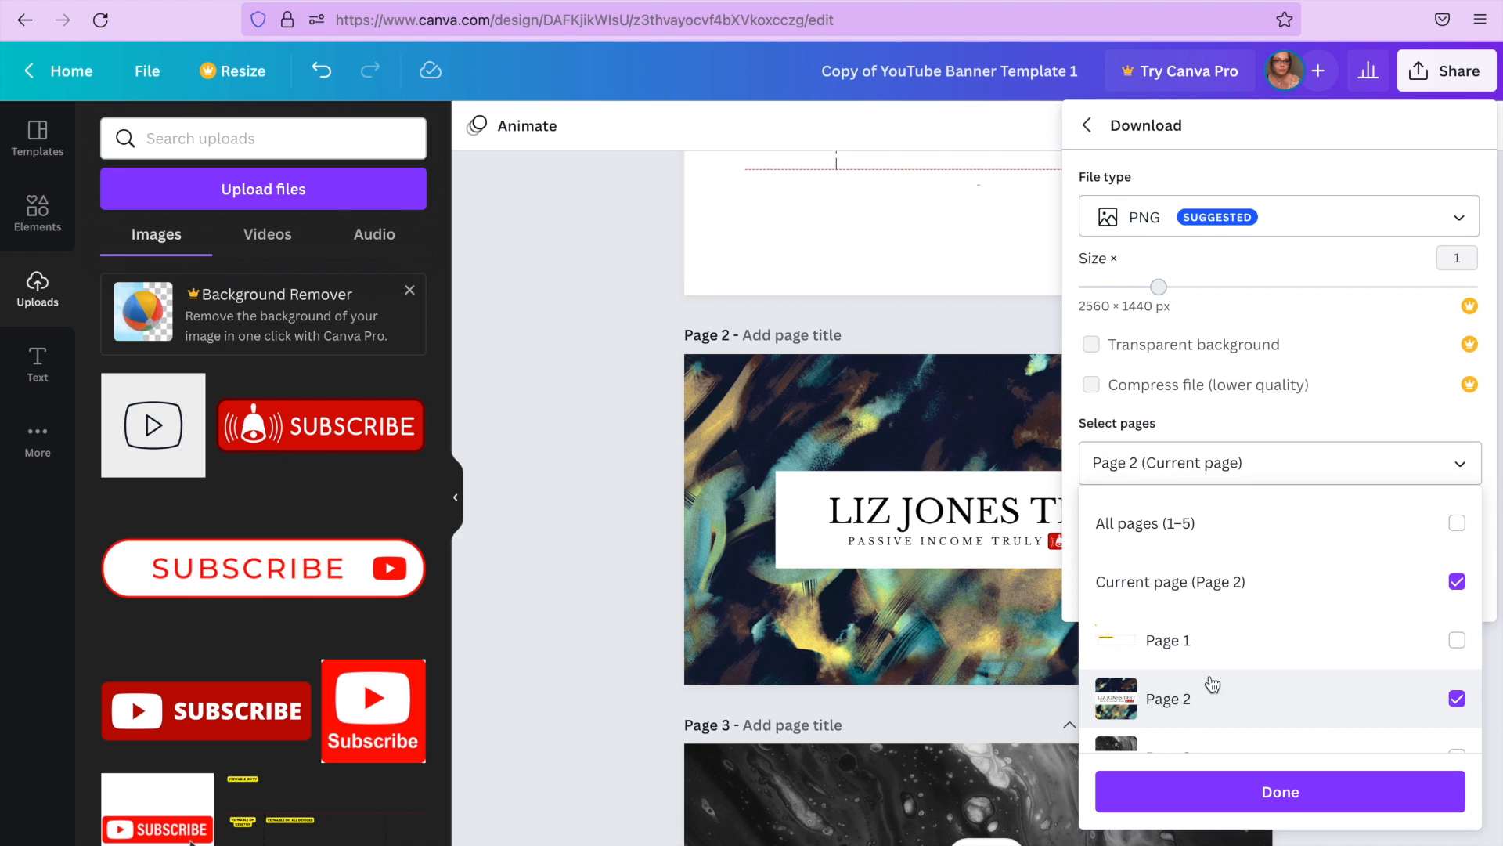
{"action": "scroll", "coordinate": [1116, 728], "scroll_direction": "down", "scroll_amount": 1}
{"action": "left_click", "coordinate": [1305, 788]}
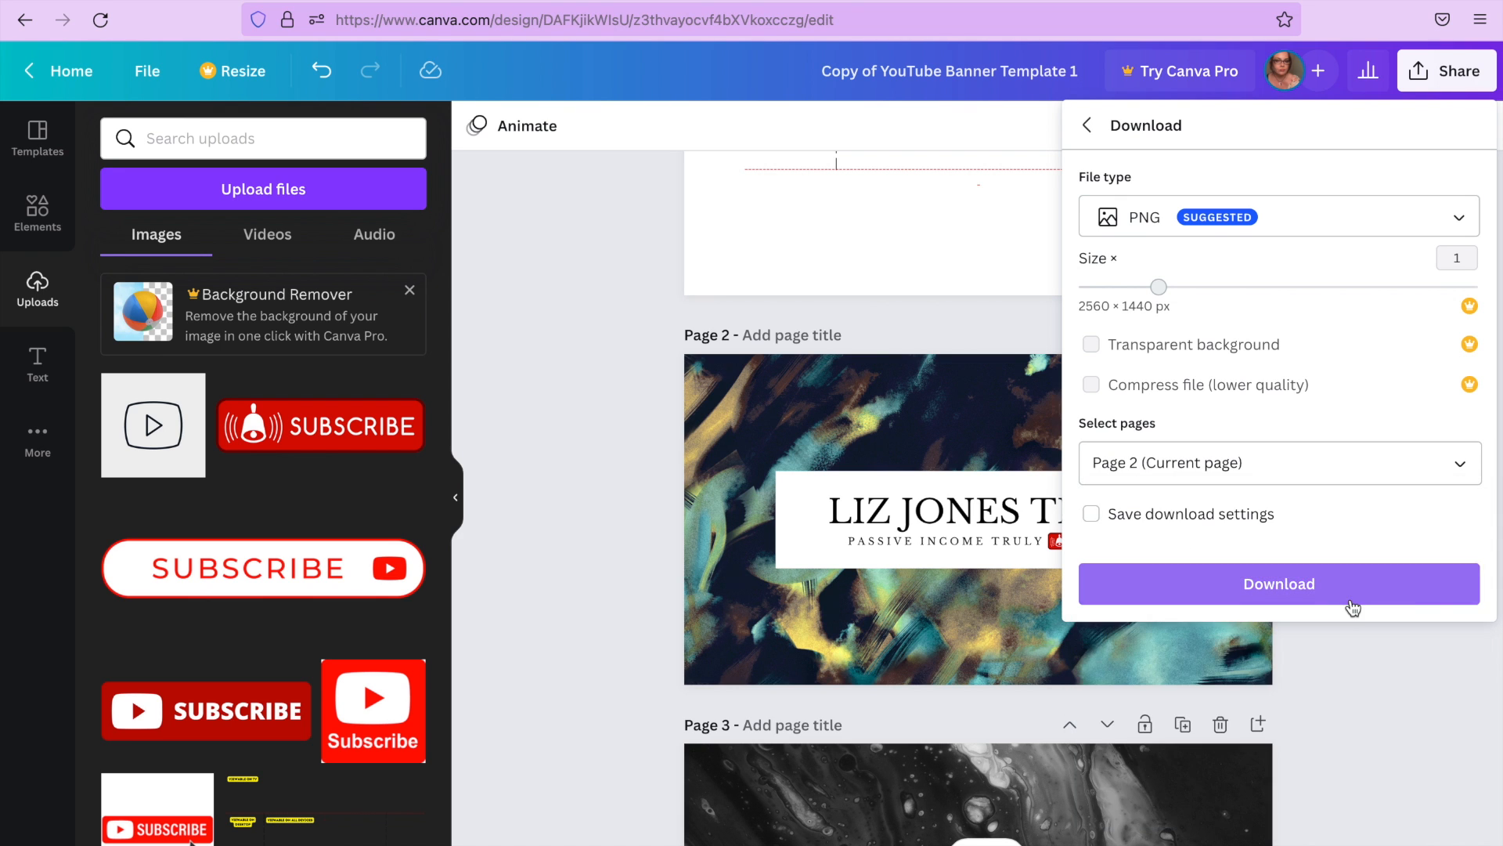
{"action": "left_click", "coordinate": [1352, 604]}
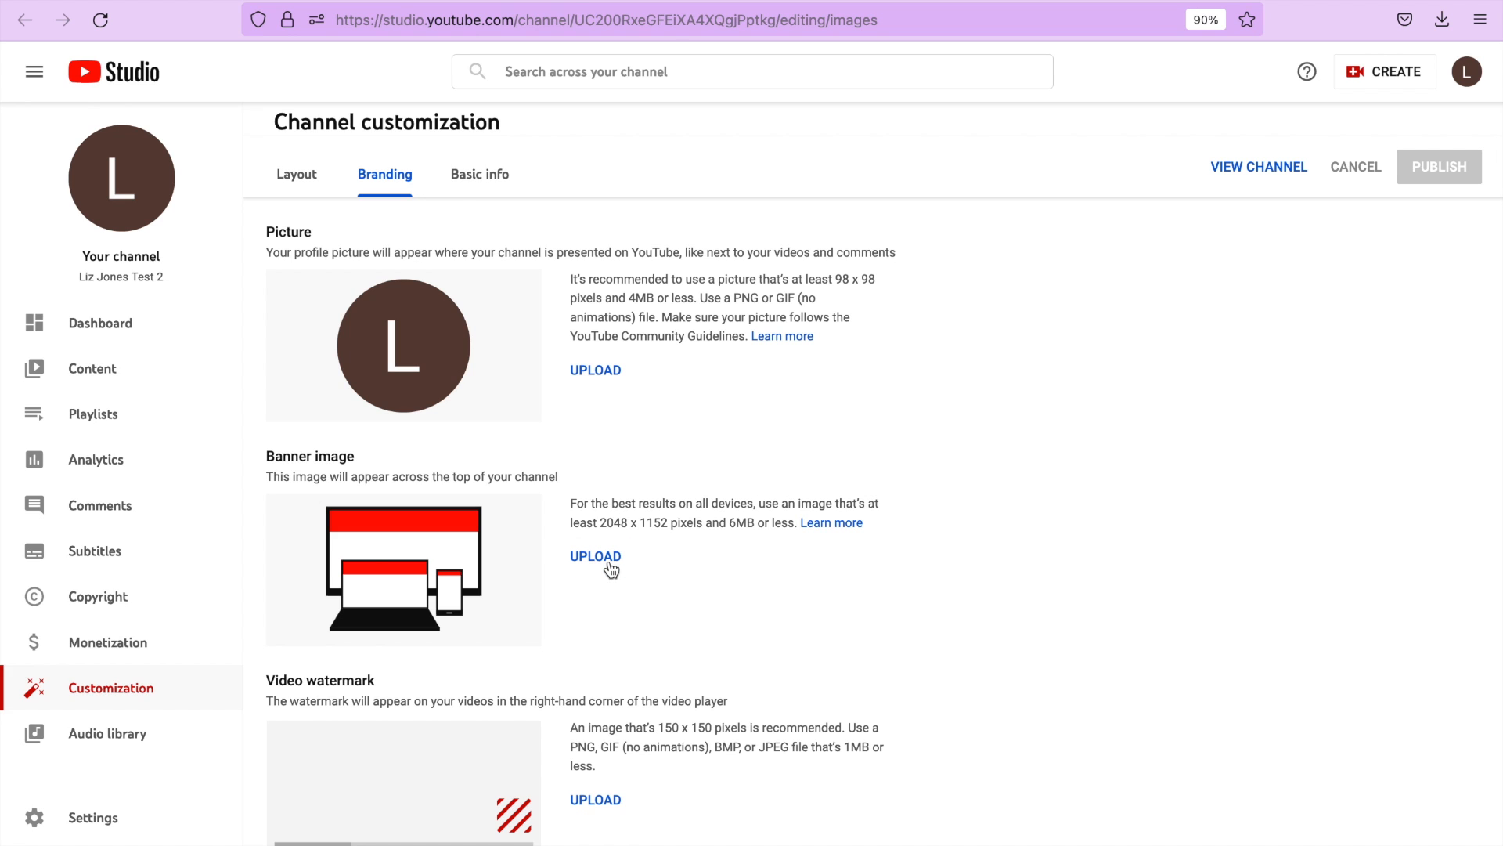
In YouTube Studio, upload the downloaded page as the channel's banner image with its default crop, publish it and view the channel
{"action": "left_click", "coordinate": [608, 563]}
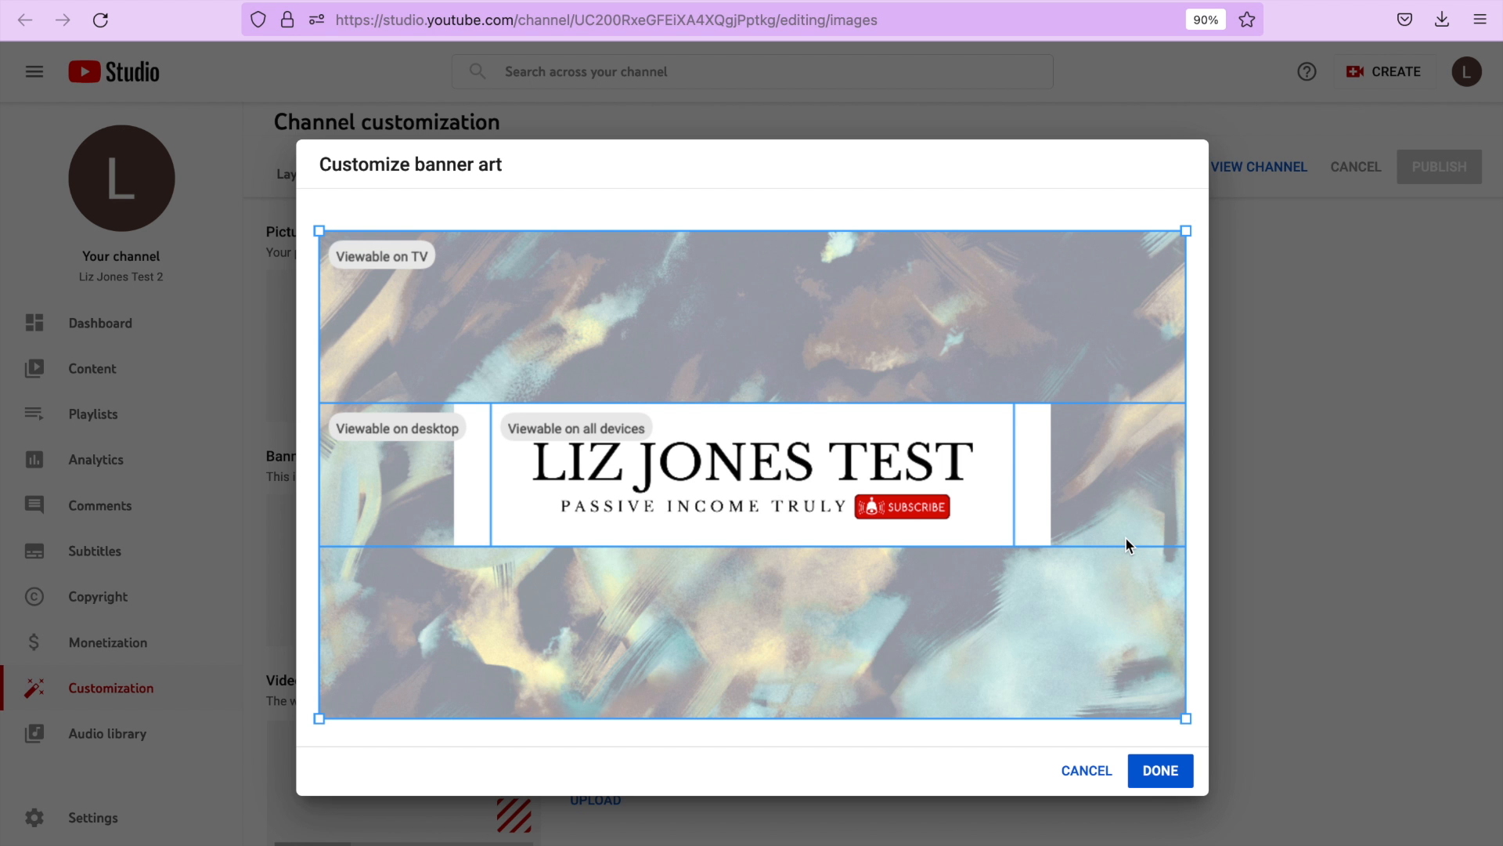
{"action": "left_click", "coordinate": [1165, 780]}
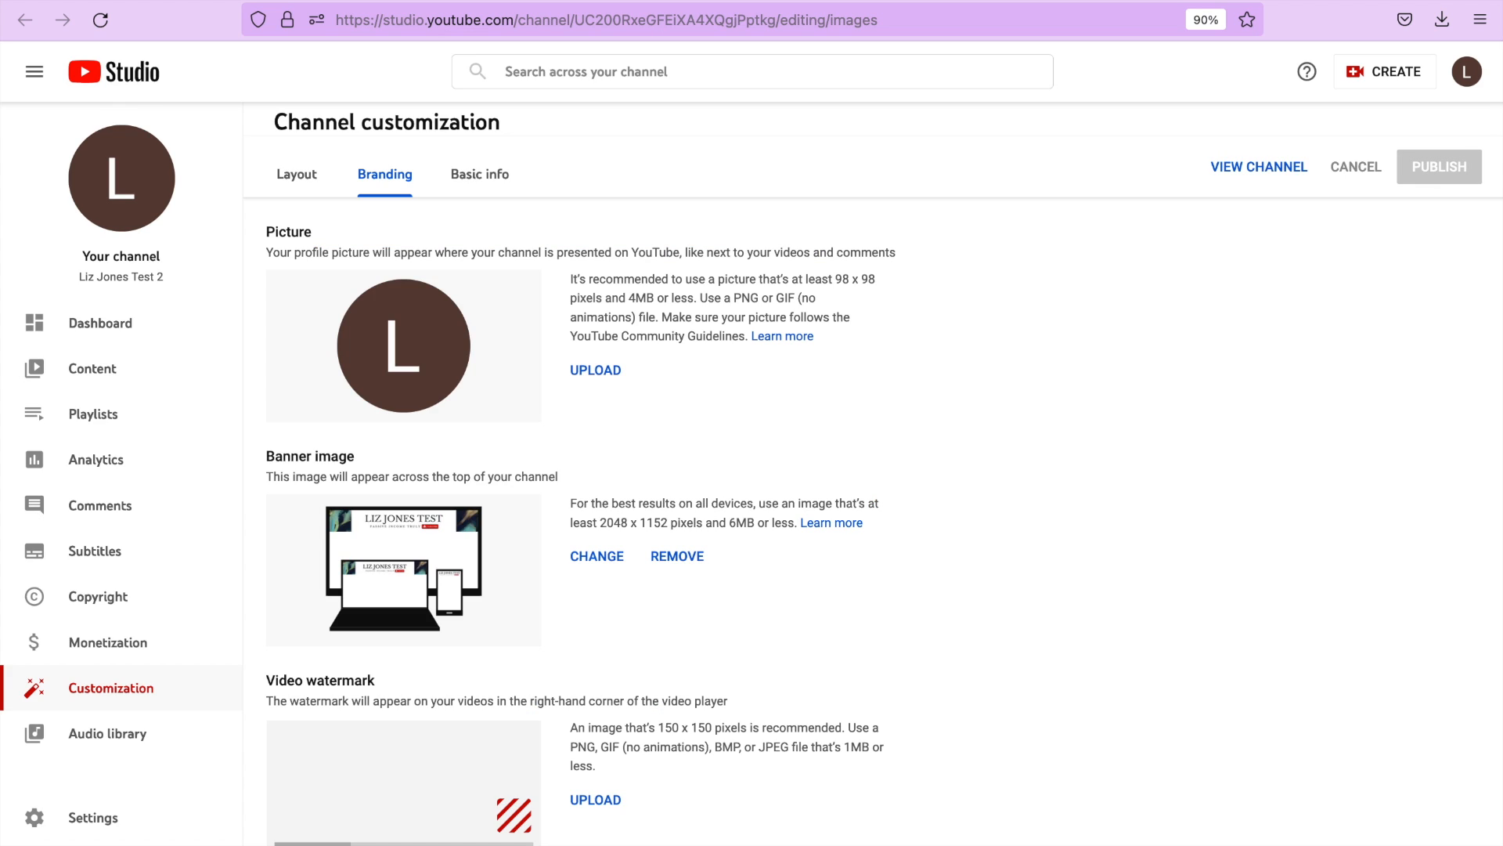
{"action": "left_click", "coordinate": [1258, 166]}
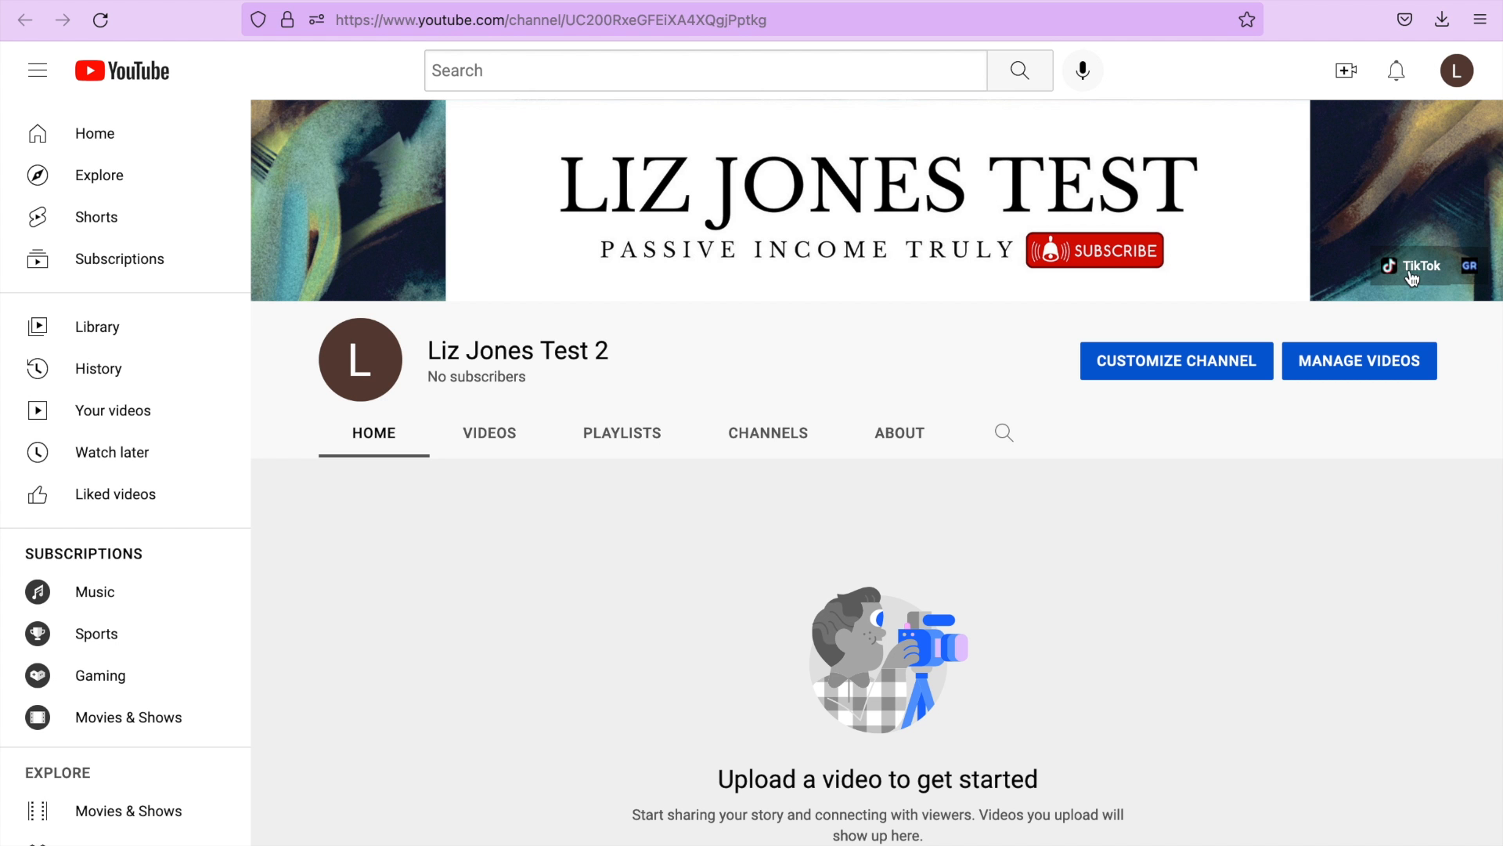
Return to channel customization and review the description and the TikTok and Web links in Basic info
{"action": "key", "text": "ctrl+shift+Tab"}
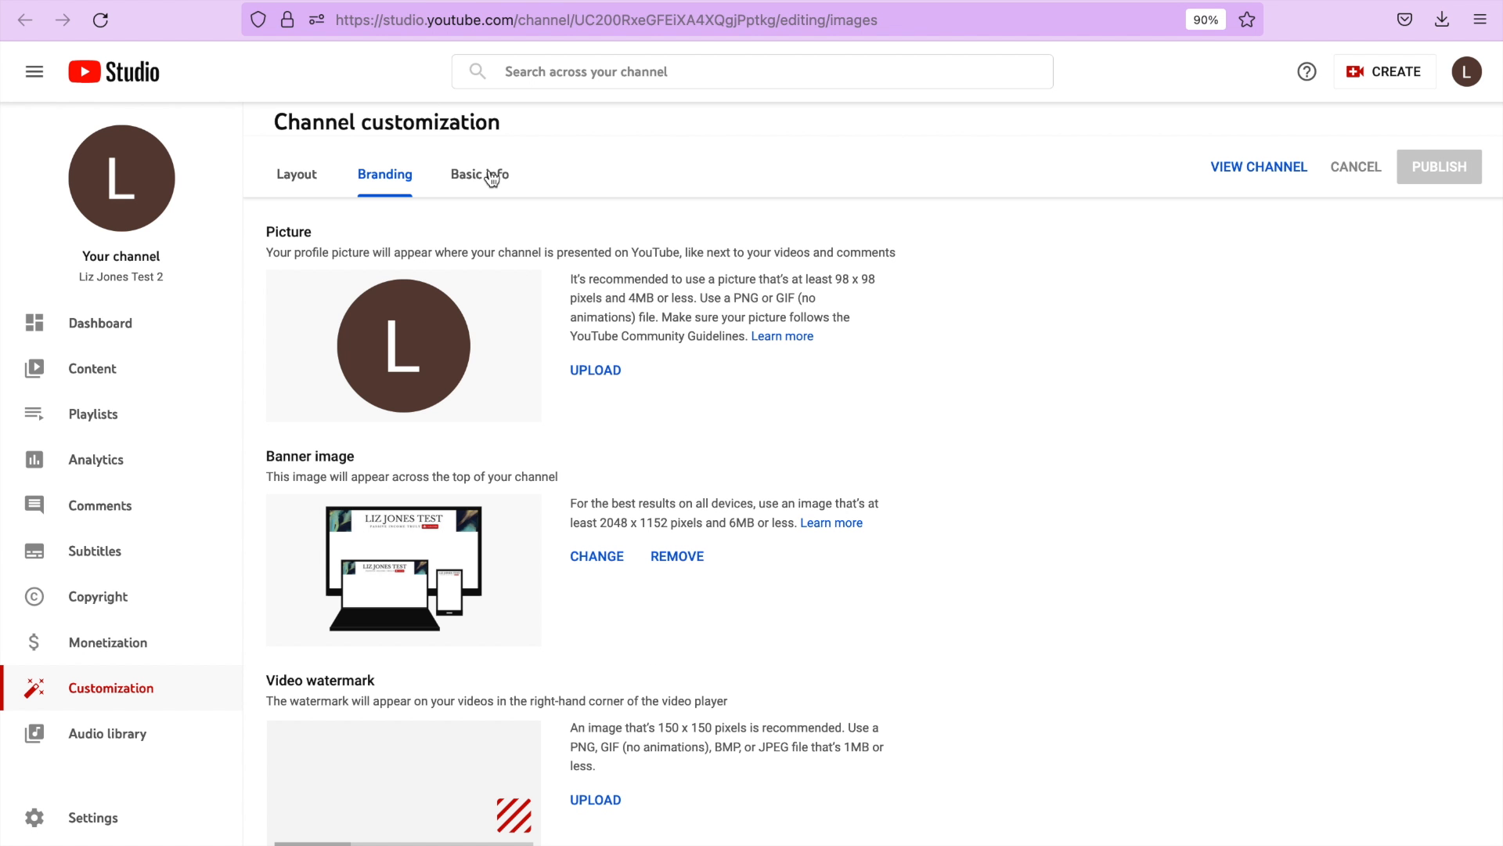
{"action": "key", "text": "ctrl+Tab"}
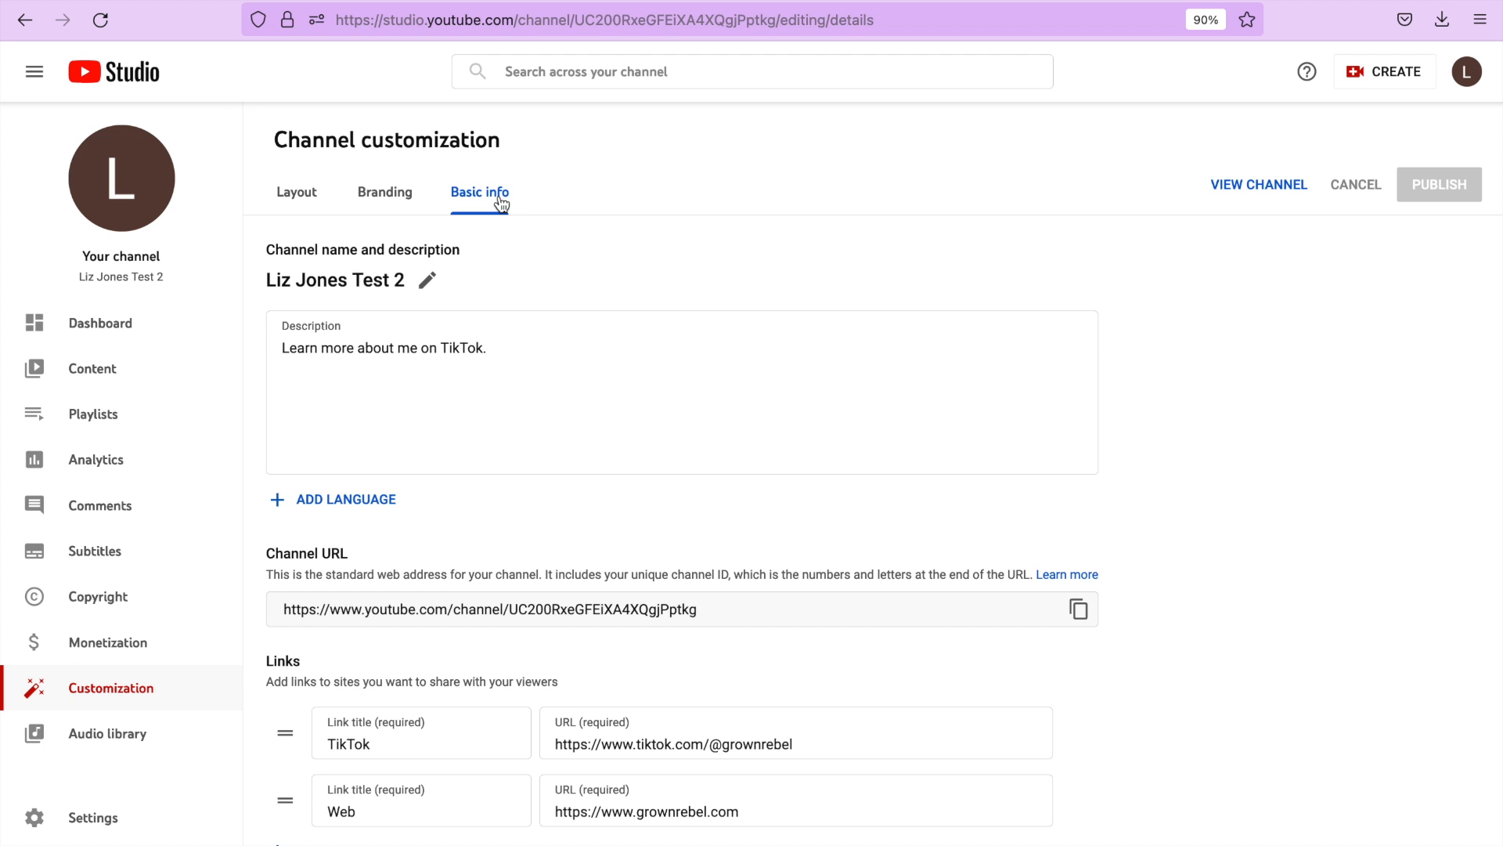
{"action": "scroll", "coordinate": [315, 452], "scroll_direction": "down", "scroll_amount": 3}
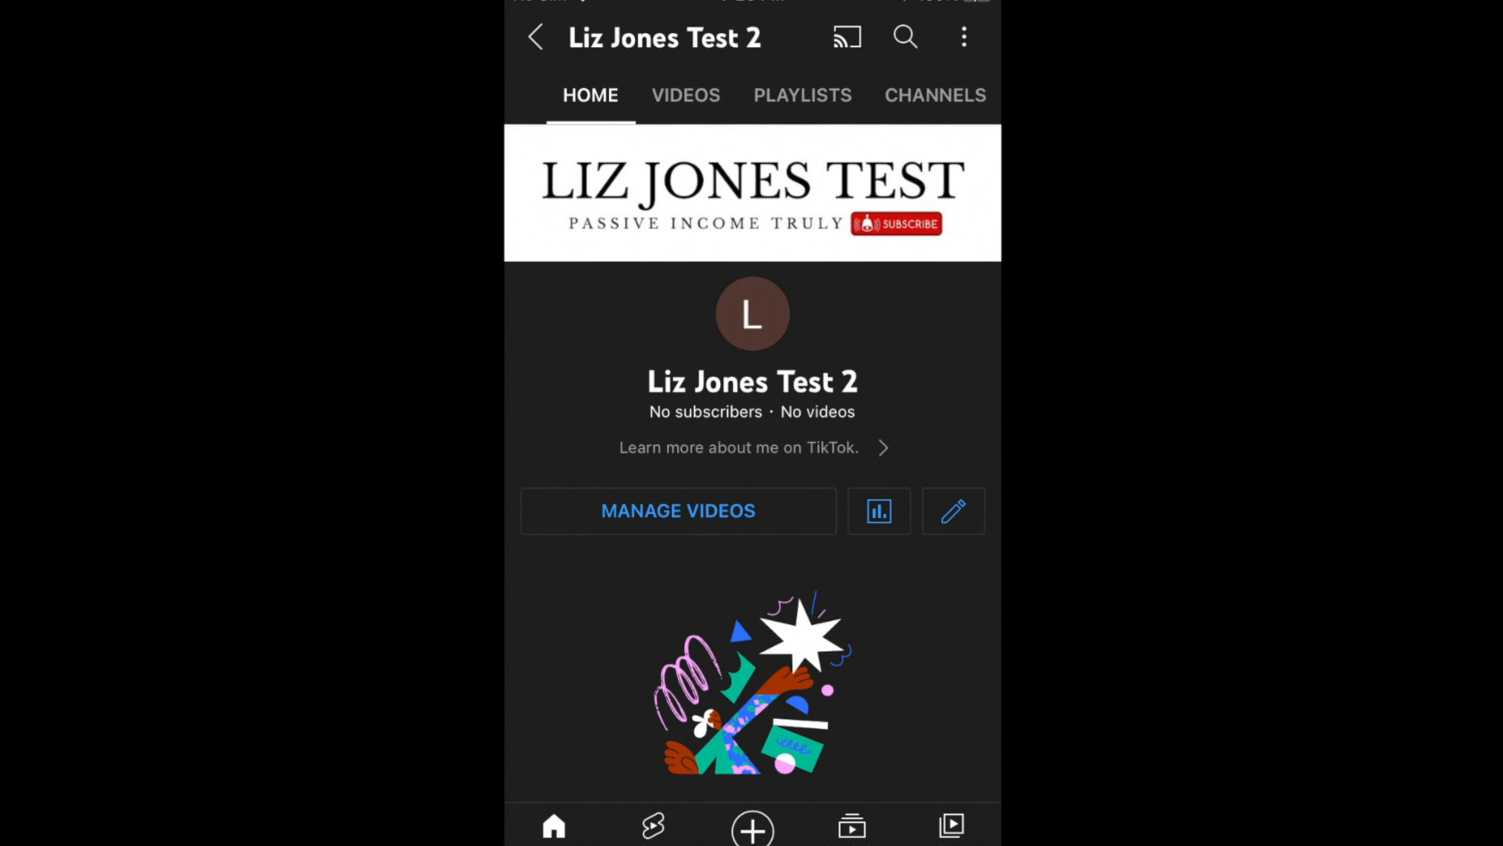
Play the phone screen recording to check the banner on the mobile channel page and in Channel settings
{"action": "mouse_move", "coordinate": [946, 217]}
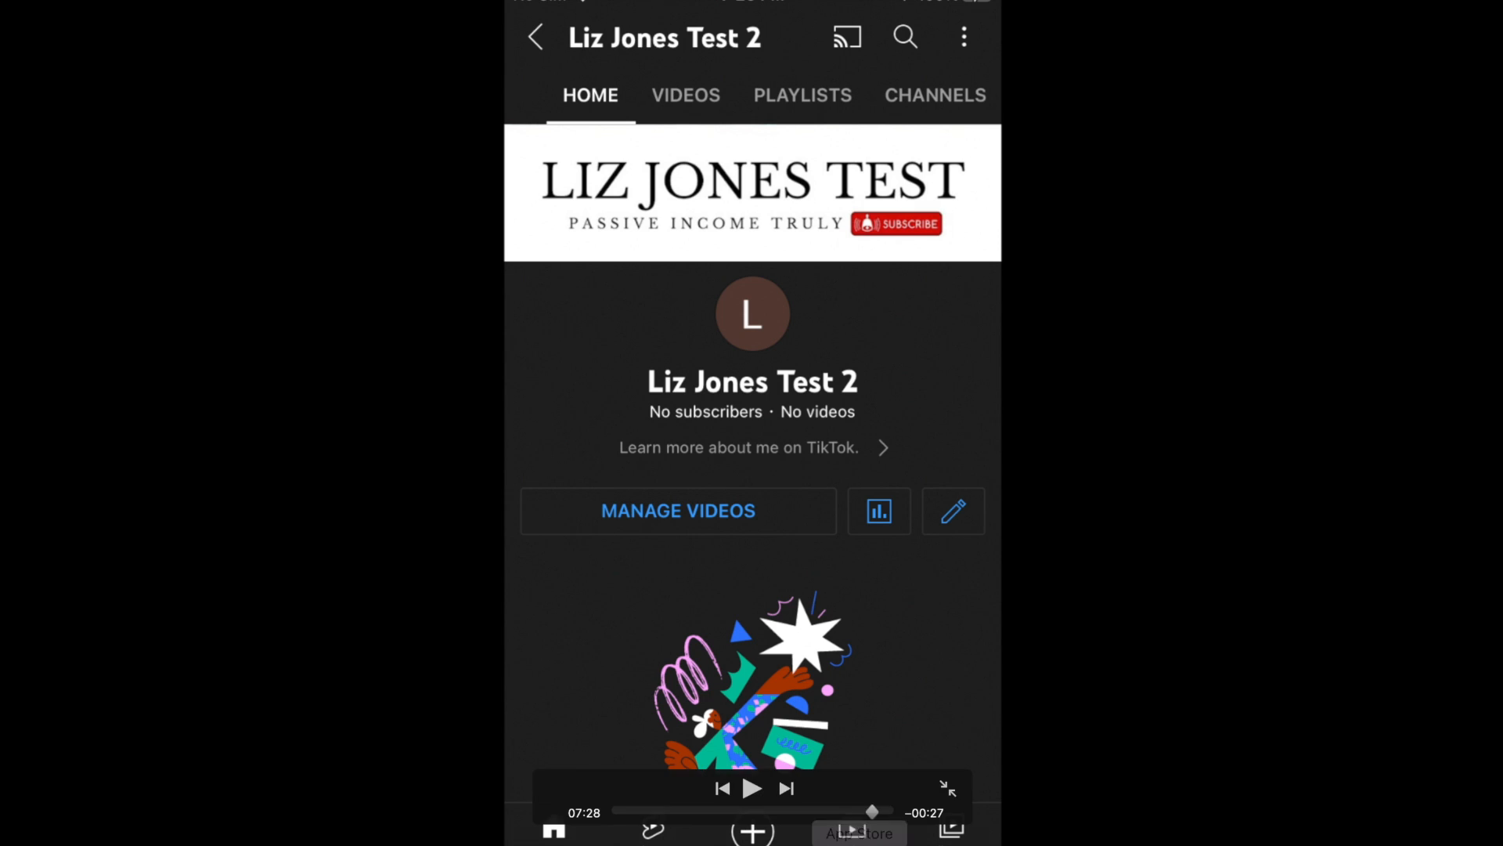
{"action": "left_click", "coordinate": [750, 789]}
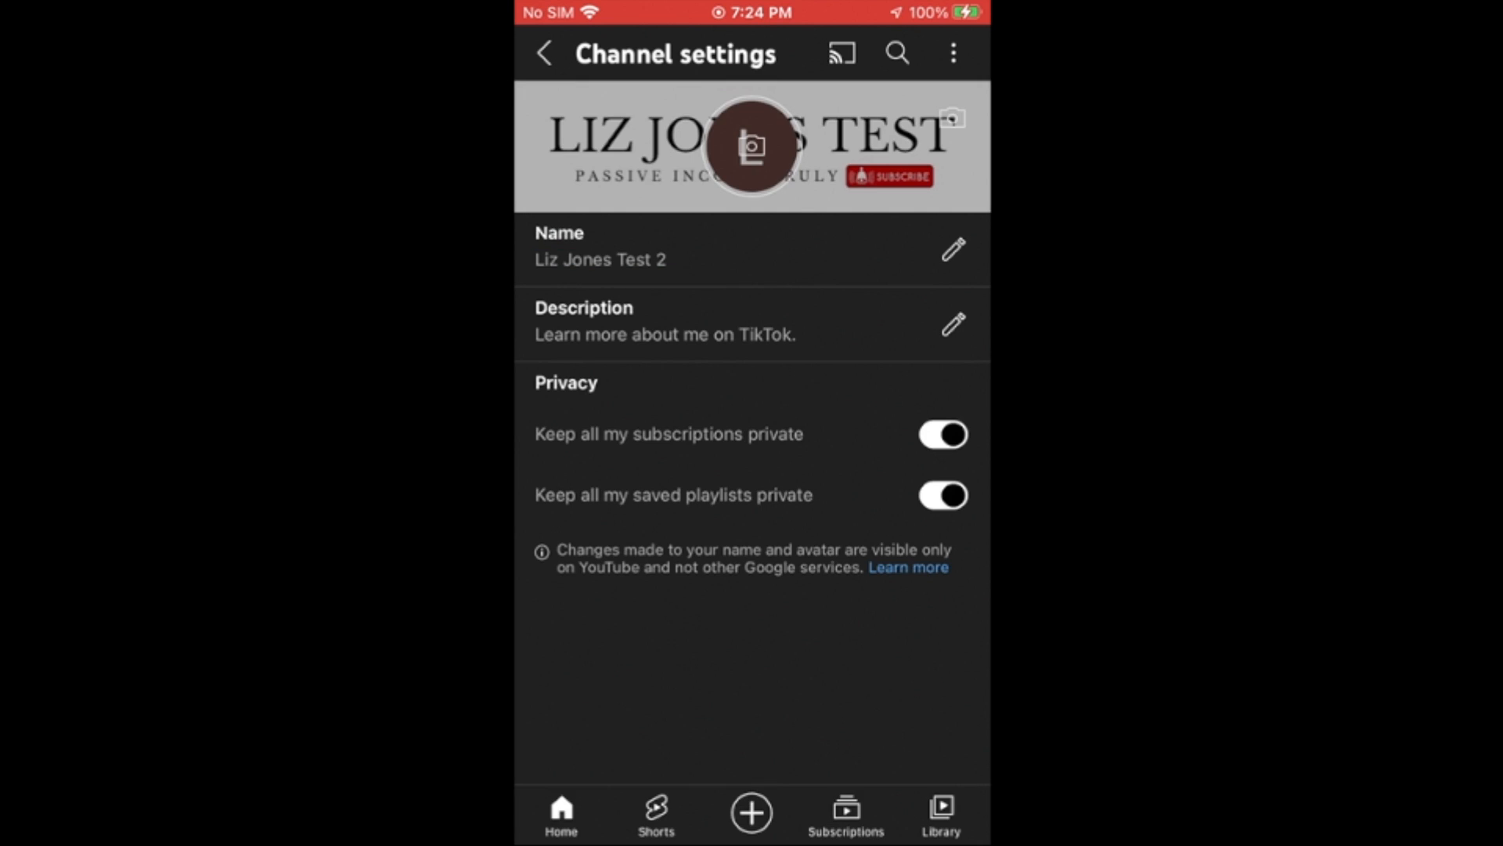
{"action": "mouse_move", "coordinate": [930, 631]}
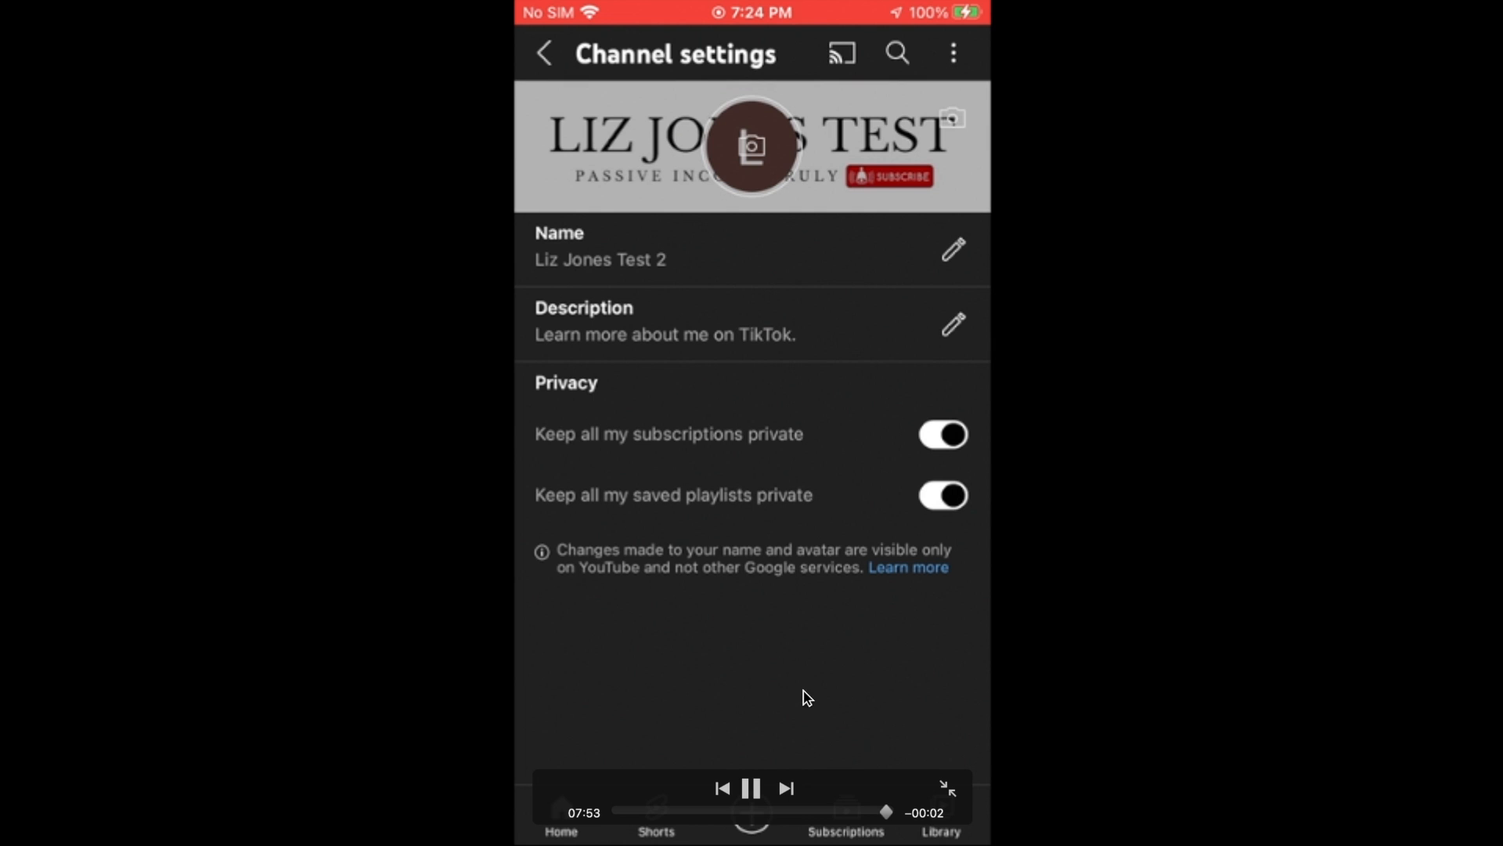